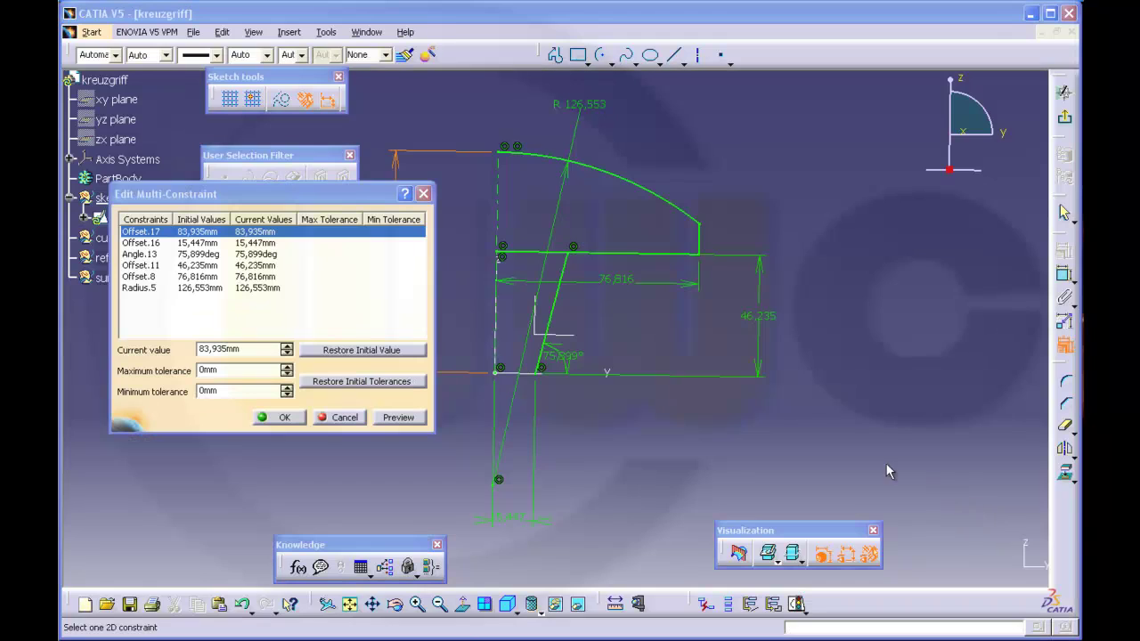
Set the sketch's overall height to 90 mm, the slanted line's base offset to 15 mm and its angle to 86 degrees
{"action": "left_click_drag", "start_coordinate": [400, 194], "coordinate": [1023, 170]}
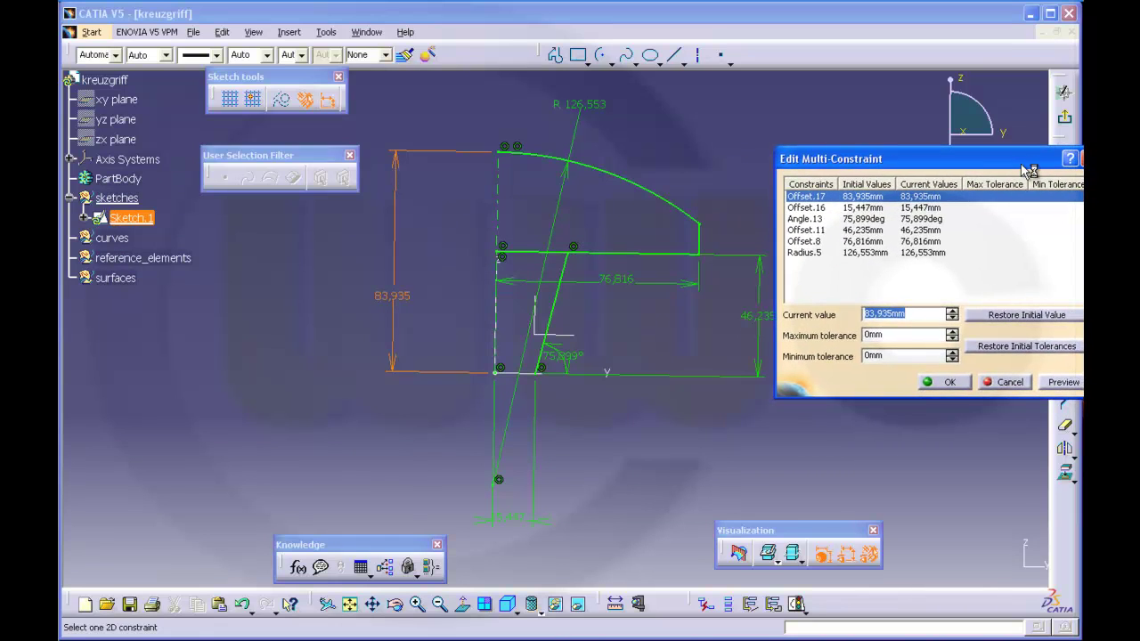
{"action": "type", "text": "9"}
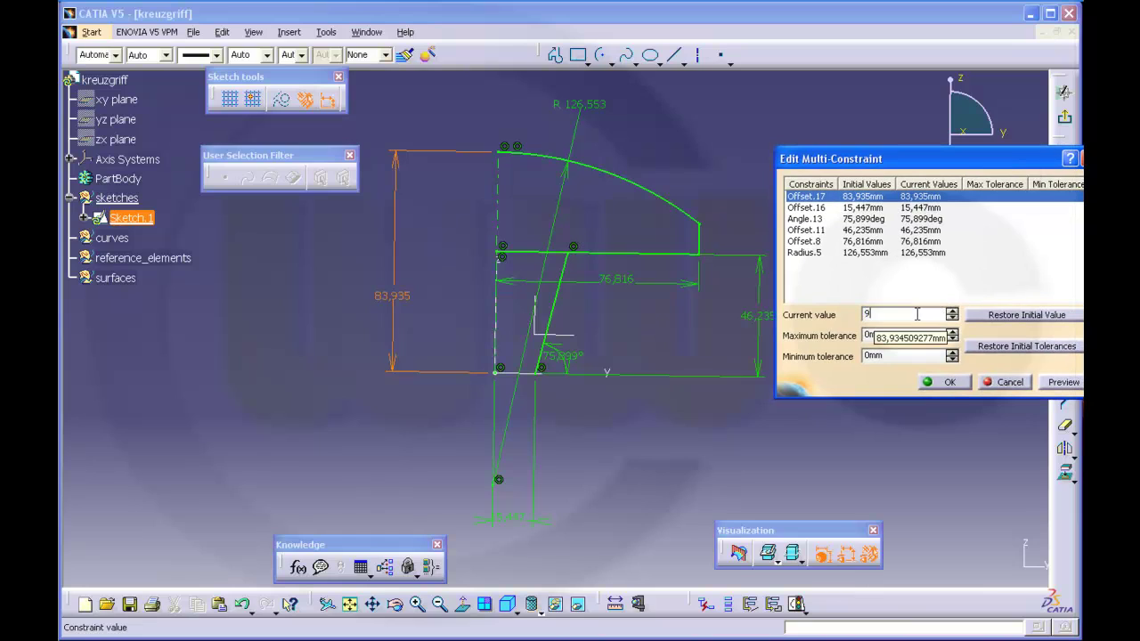
{"action": "type", "text": "0"}
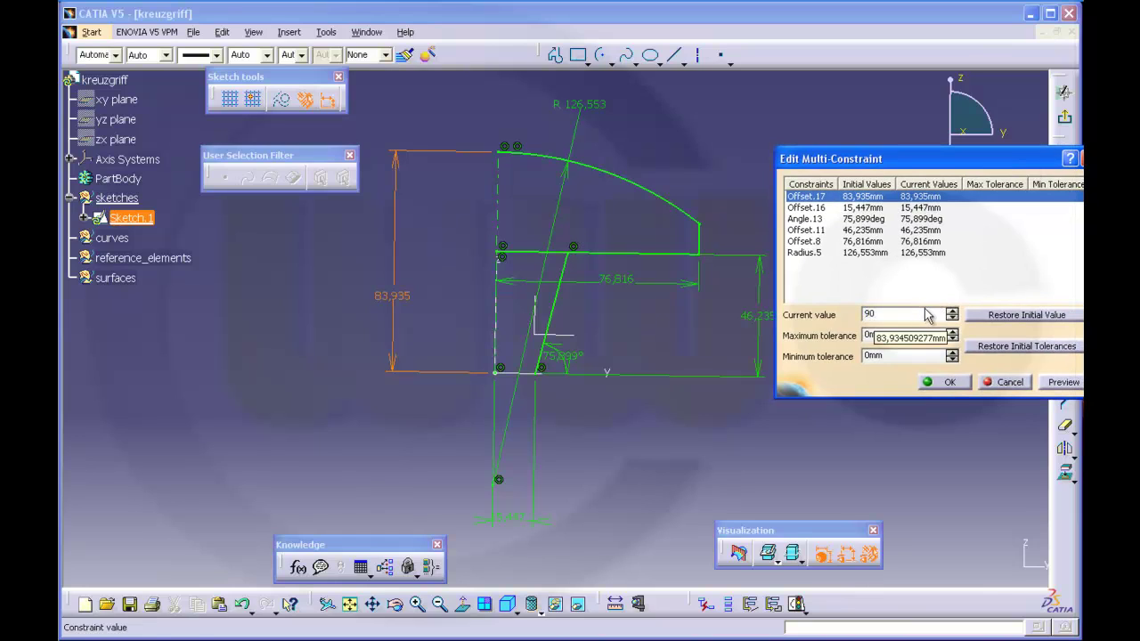
{"action": "left_click", "coordinate": [808, 208]}
{"action": "type", "text": "1"}
{"action": "left_click", "coordinate": [805, 219]}
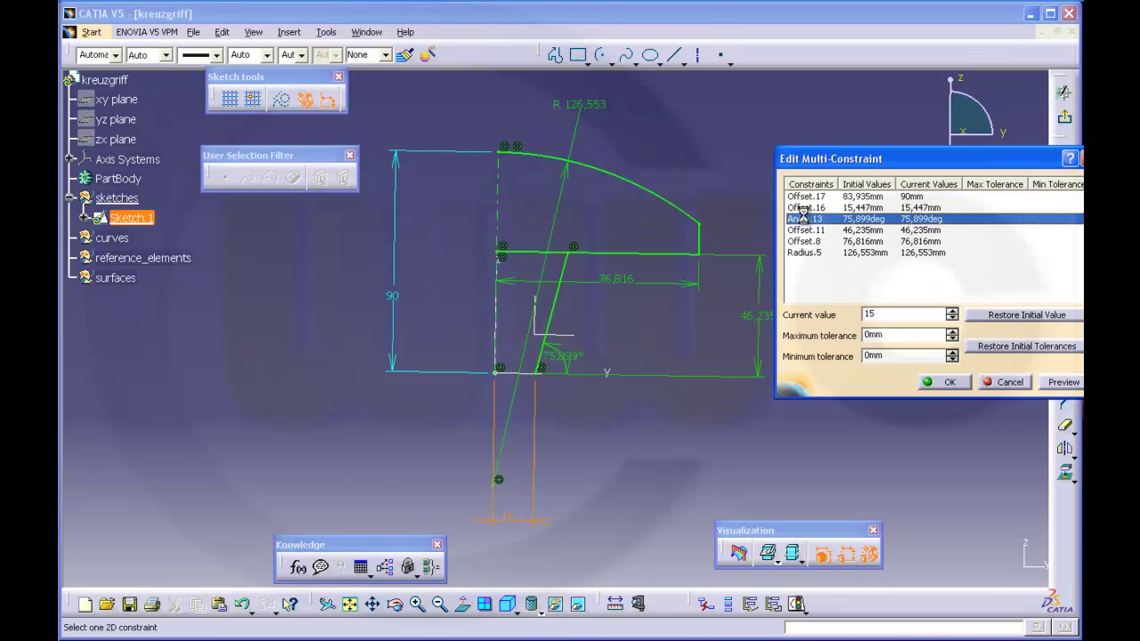
{"action": "type", "text": "86"}
Set the horizontal line's height to 60 mm, its length to 60 mm and the top arc's radius to 160 mm, and apply all constraint values
{"action": "left_click", "coordinate": [811, 231]}
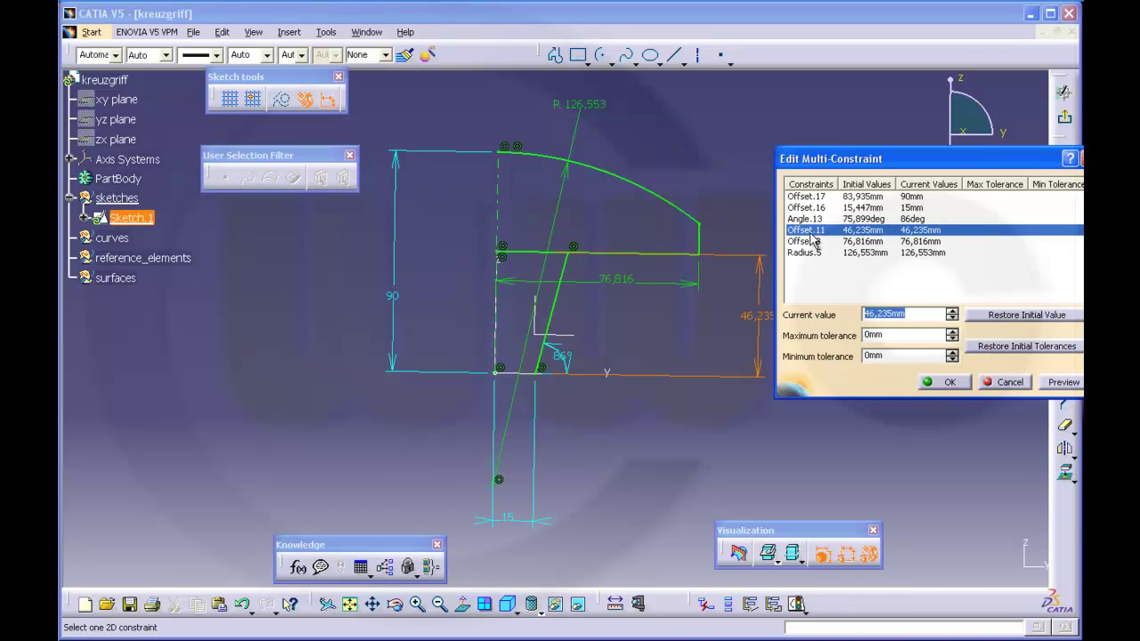
{"action": "type", "text": "60"}
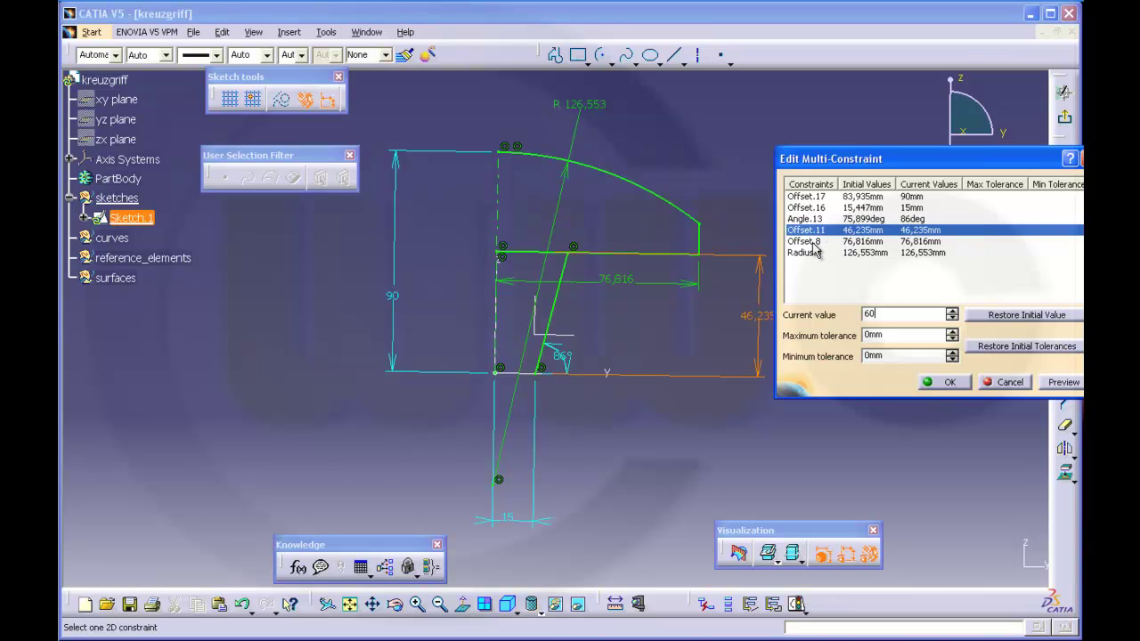
{"action": "left_click", "coordinate": [812, 241]}
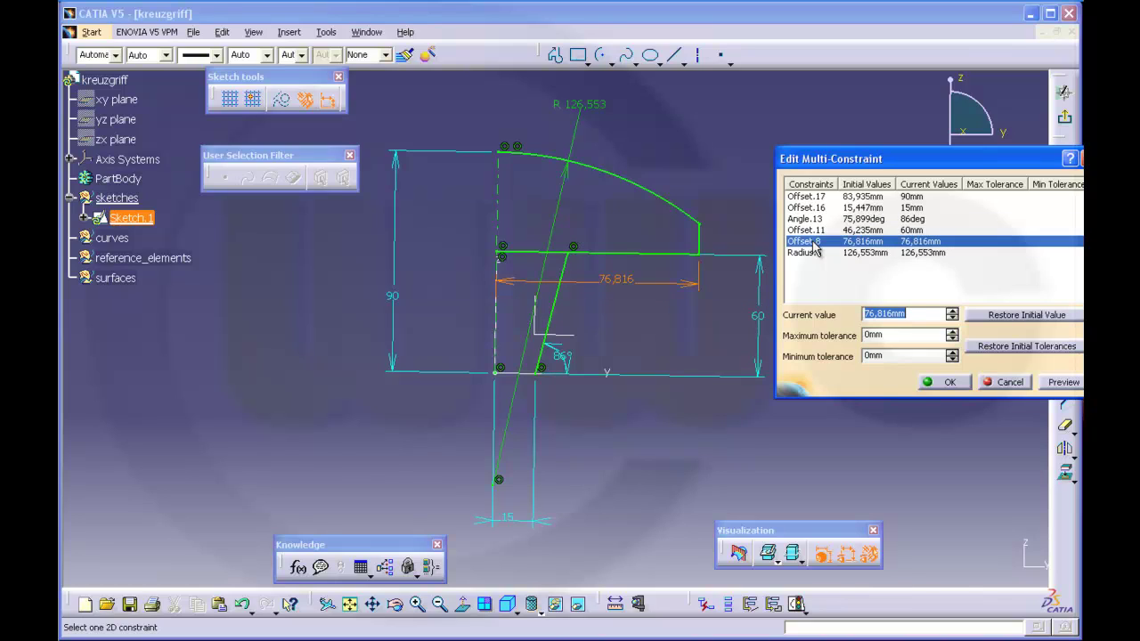
{"action": "type", "text": "60"}
{"action": "left_click", "coordinate": [814, 253]}
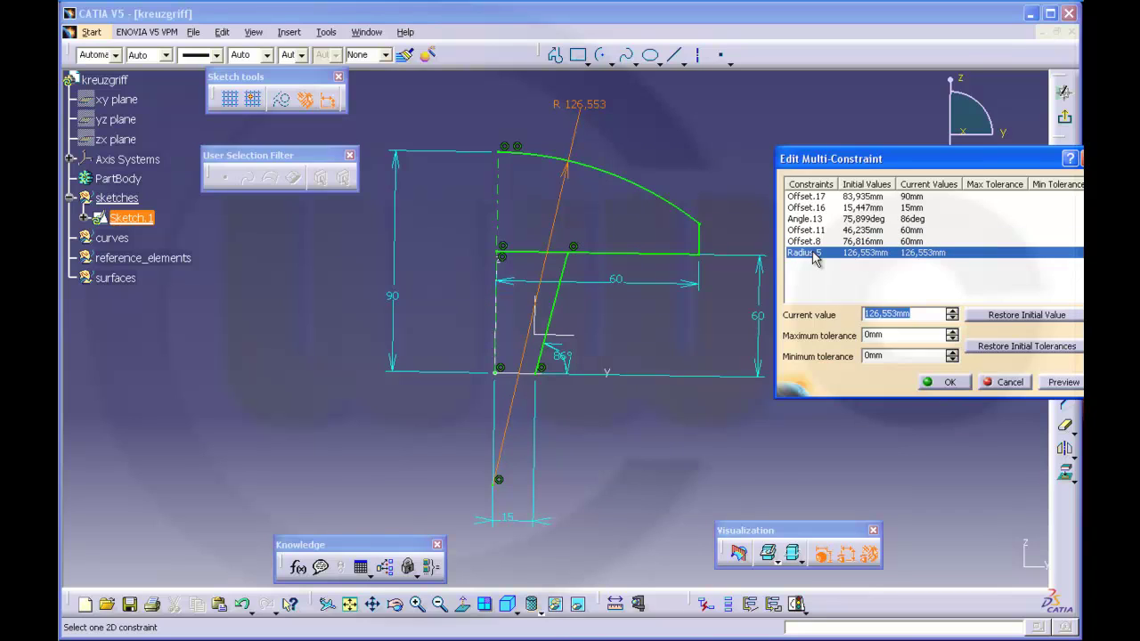
{"action": "type", "text": "1"}
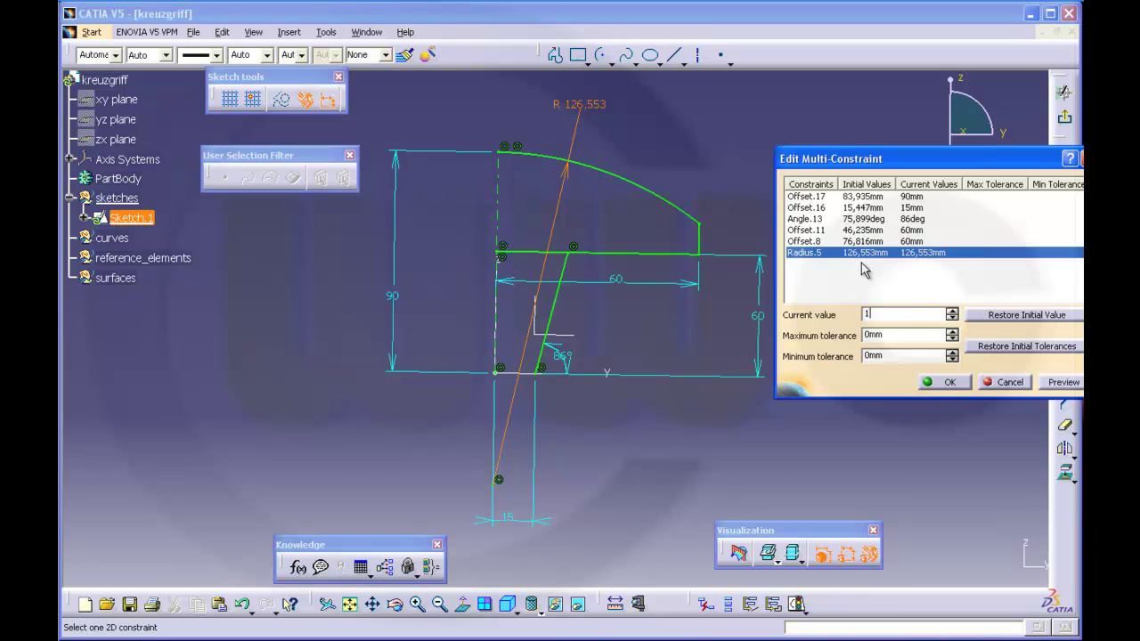
{"action": "type", "text": "60"}
{"action": "key", "text": "Return"}
{"action": "left_click", "coordinate": [944, 383]}
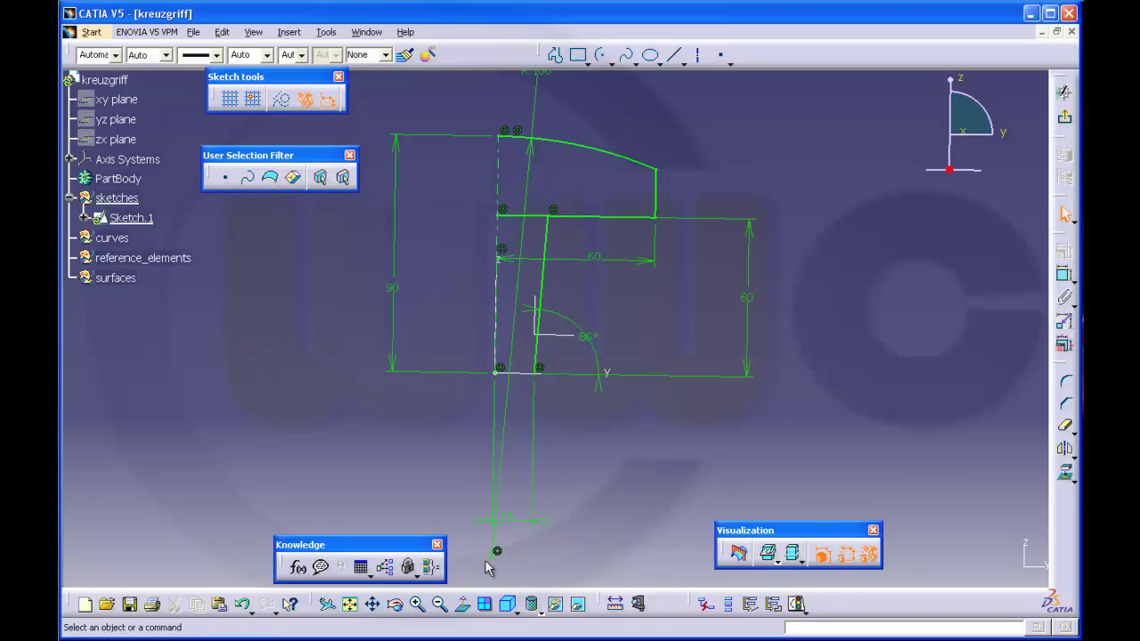
Create separate output features from the arc, the short vertical line, the horizontal line and the slanted line, and exit the sketch
{"action": "left_click", "coordinate": [479, 602]}
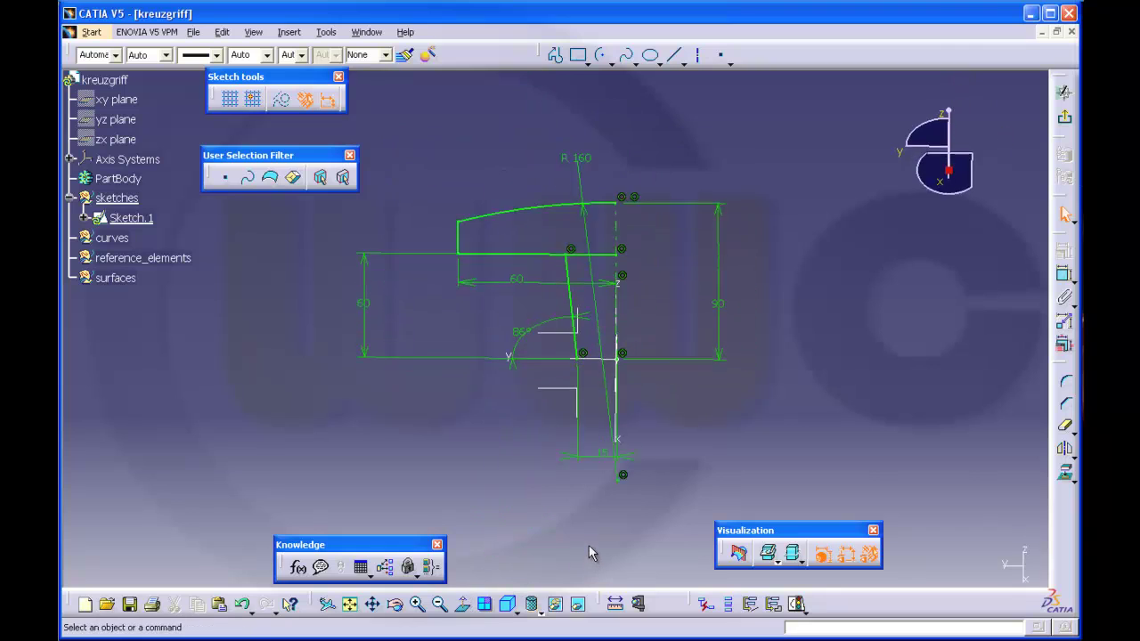
{"action": "left_click", "coordinate": [478, 603]}
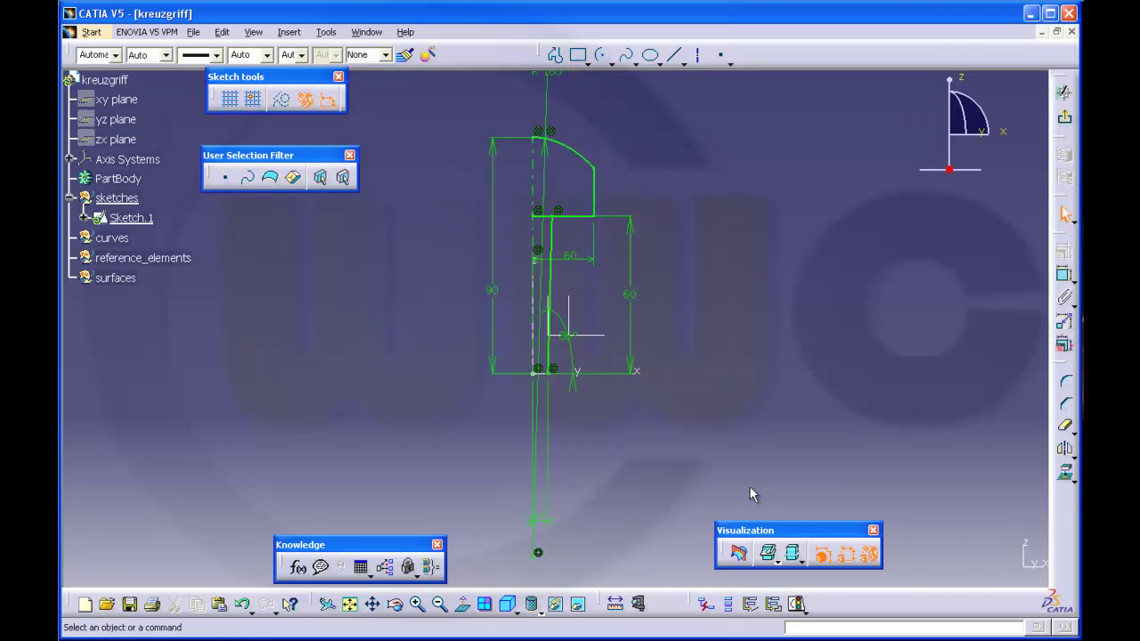
{"action": "left_click", "coordinate": [750, 603]}
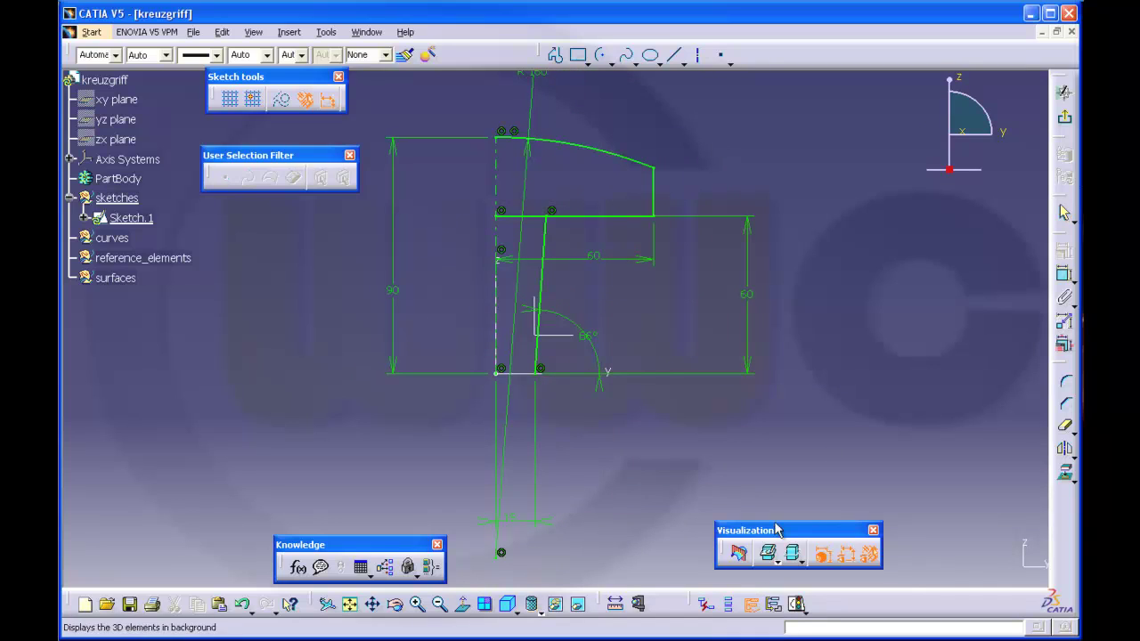
{"action": "left_click", "coordinate": [573, 142]}
{"action": "left_click", "coordinate": [656, 192]}
{"action": "left_click", "coordinate": [584, 216]}
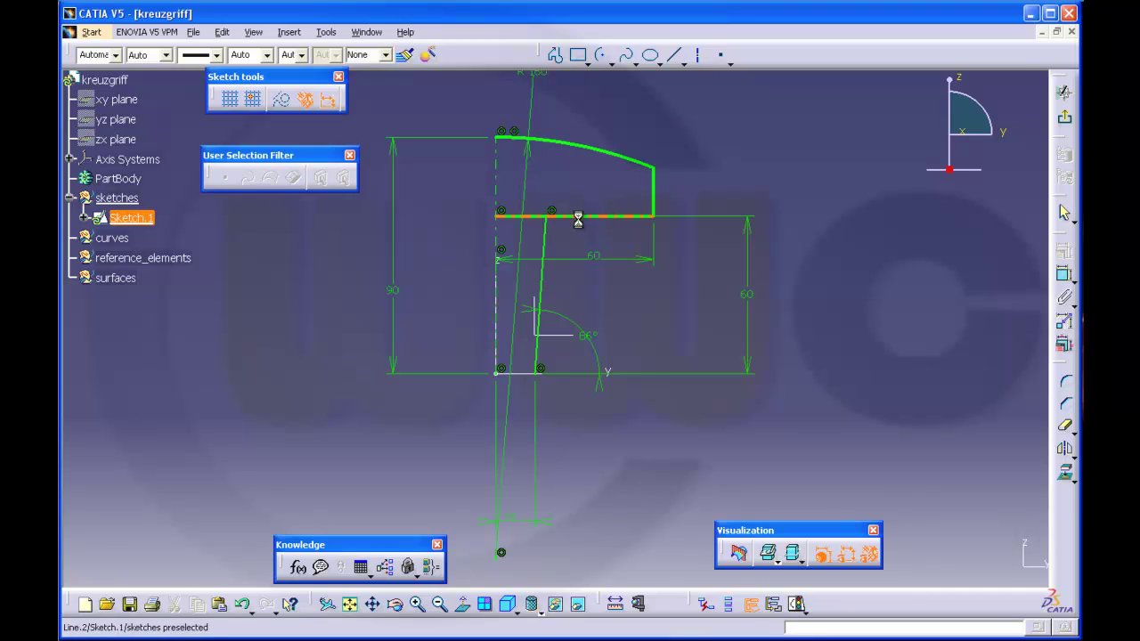
{"action": "left_click", "coordinate": [550, 241]}
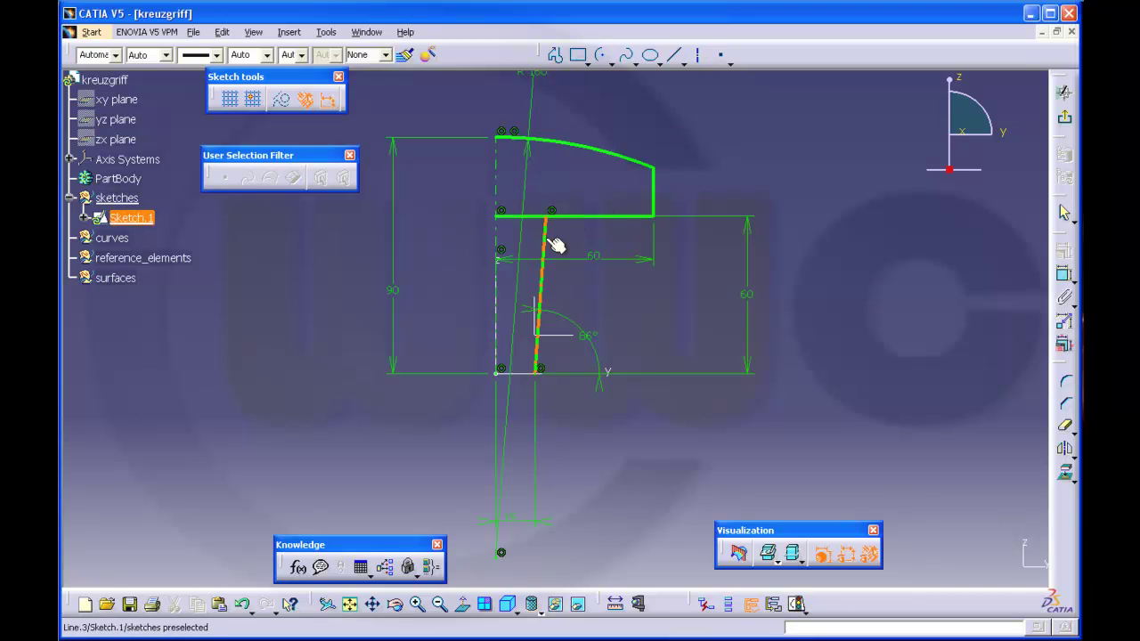
{"action": "left_click", "coordinate": [1063, 119]}
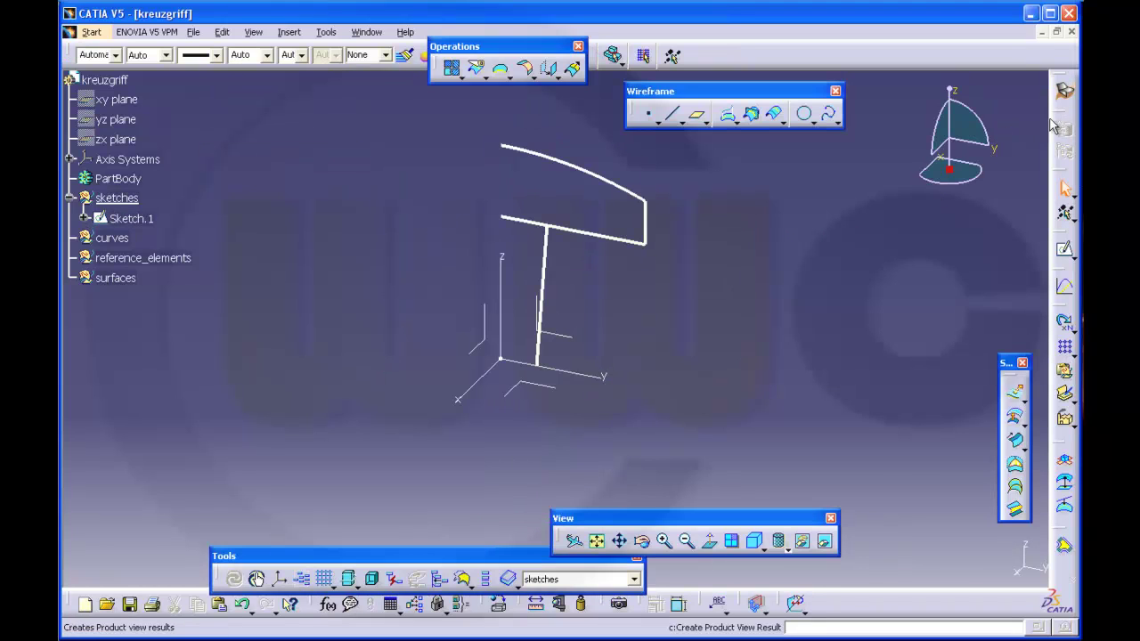
Define the surfaces geometrical set as the in-work object
{"action": "middle_click_drag", "start_coordinate": [745, 295], "coordinate": [776, 328]}
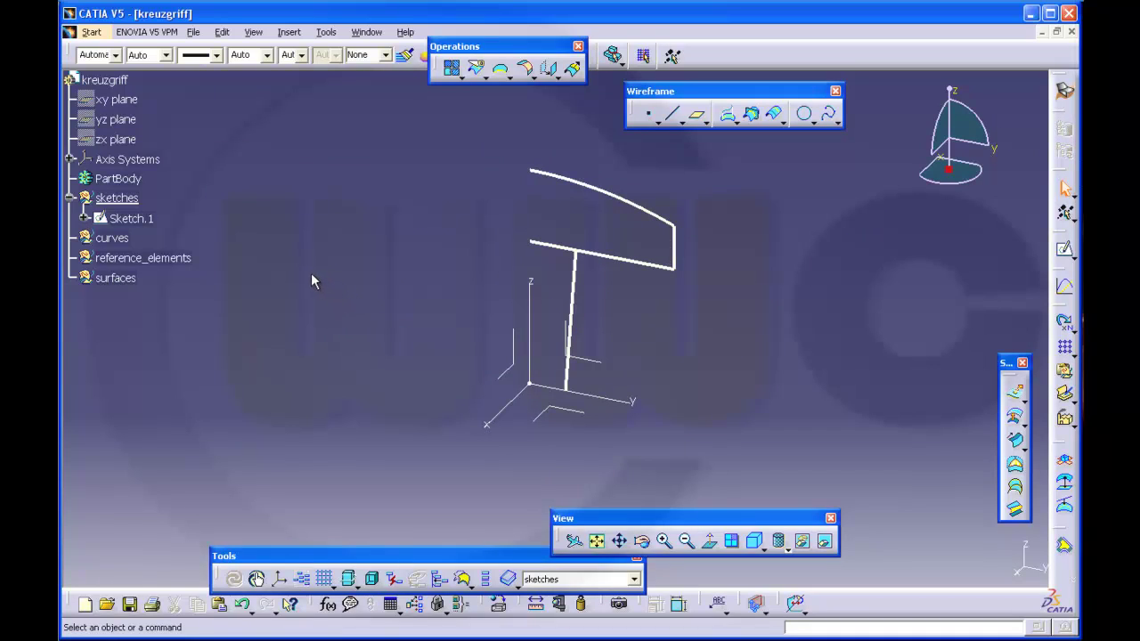
{"action": "right_click", "coordinate": [123, 278]}
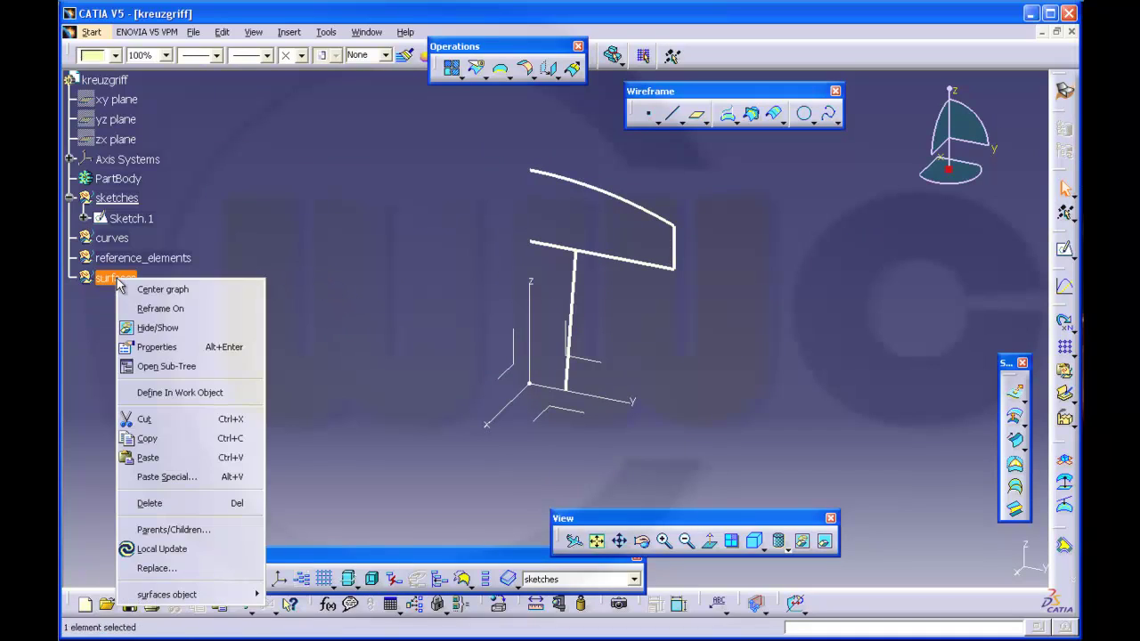
{"action": "left_click", "coordinate": [154, 392]}
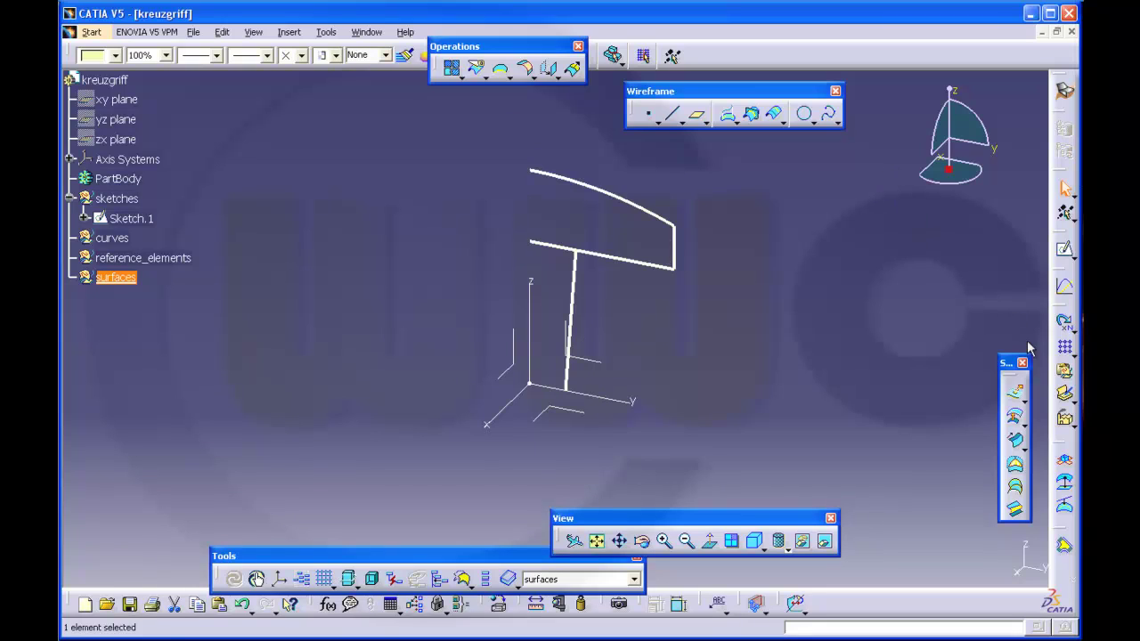
Extrude the horizontal sketch line 80 mm as a surface, using the absolute axis system's YZ plane as direction
{"action": "left_click", "coordinate": [1016, 395]}
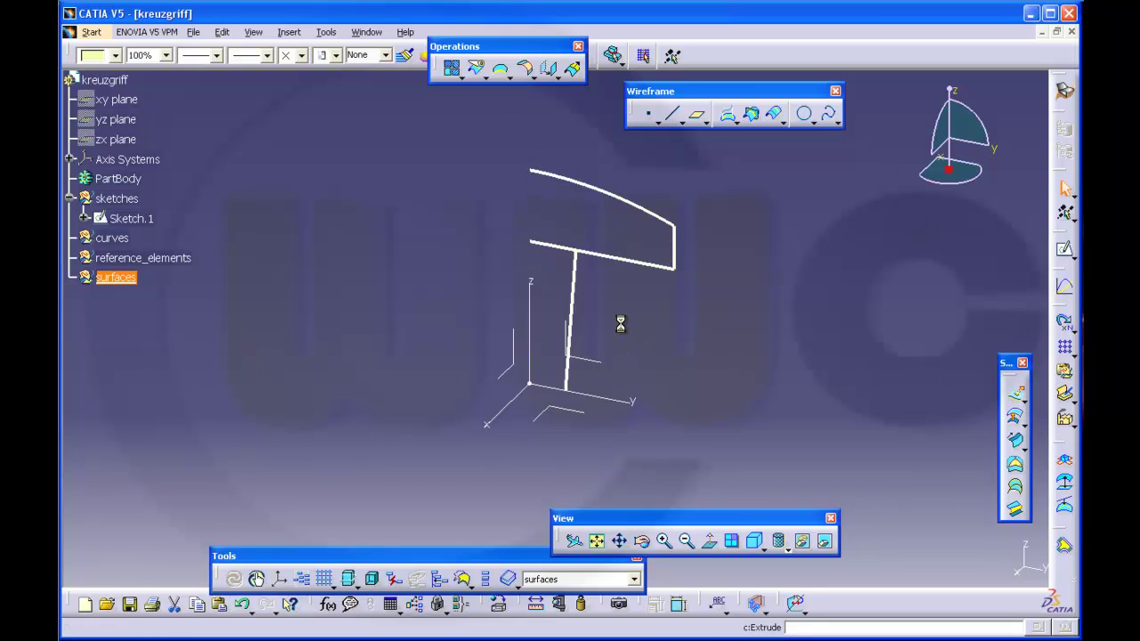
{"action": "left_click", "coordinate": [625, 259]}
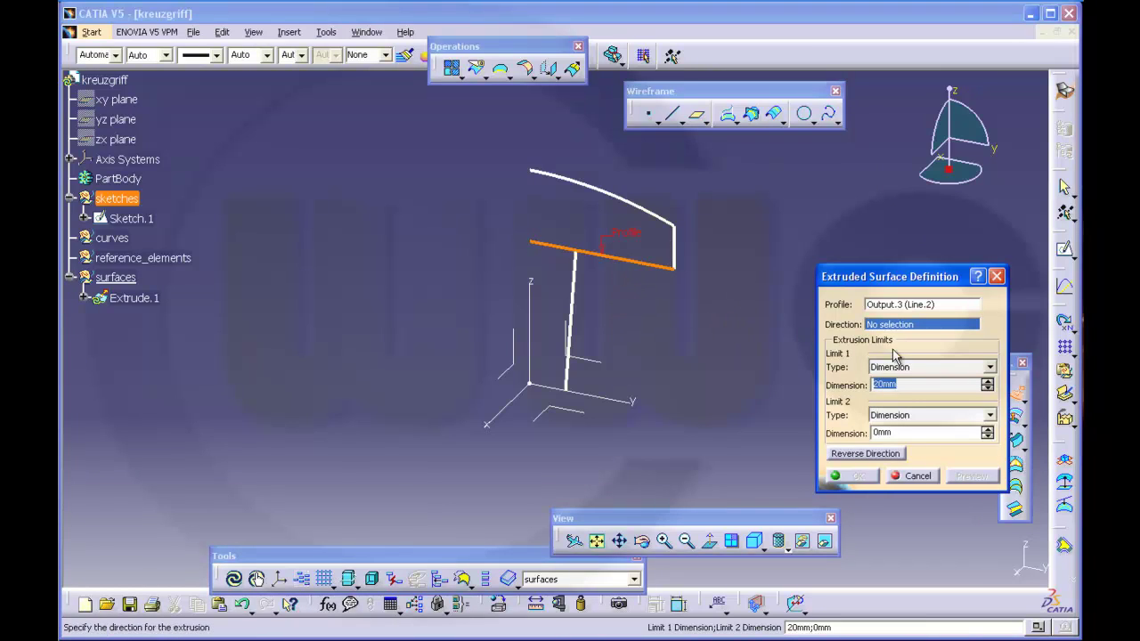
{"action": "left_click", "coordinate": [594, 362]}
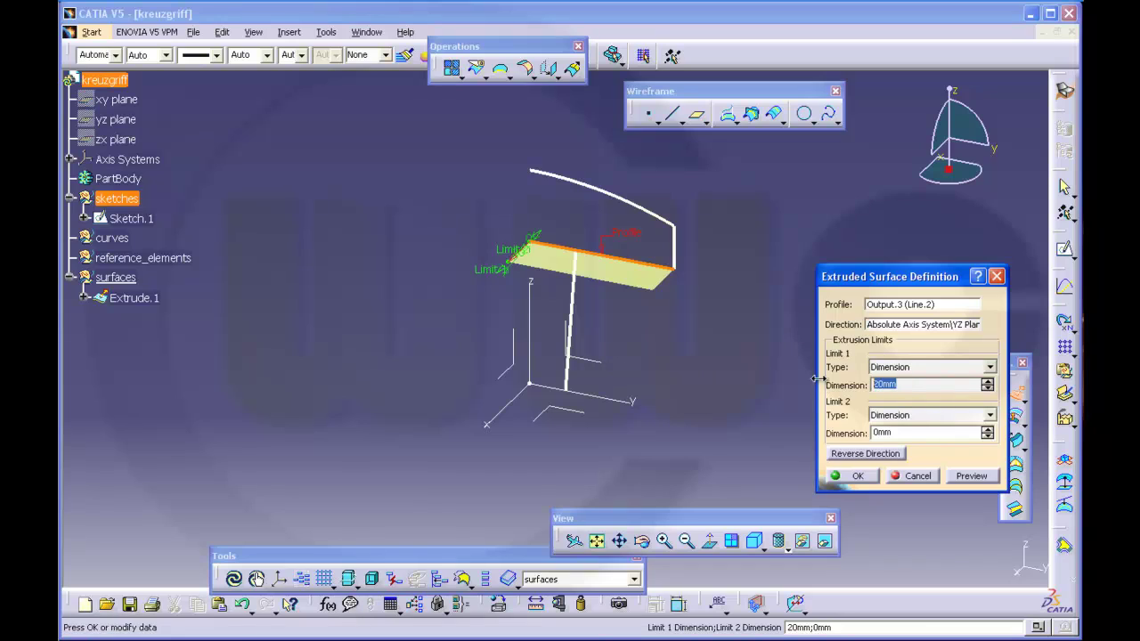
{"action": "type", "text": "80"}
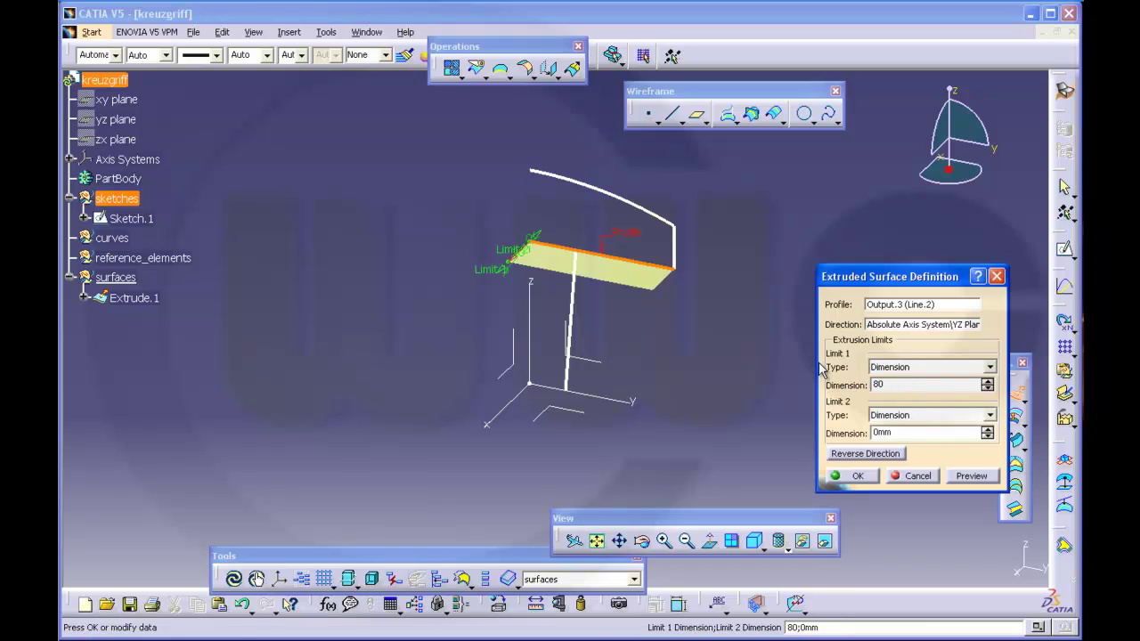
{"action": "key", "text": "Tab"}
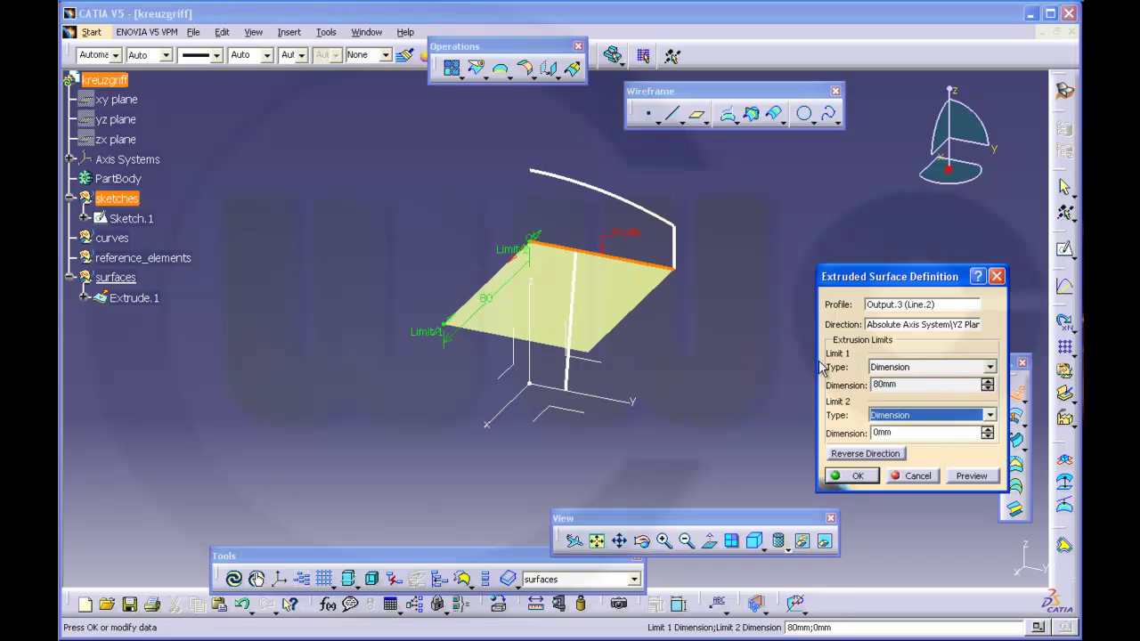
{"action": "left_click", "coordinate": [855, 474]}
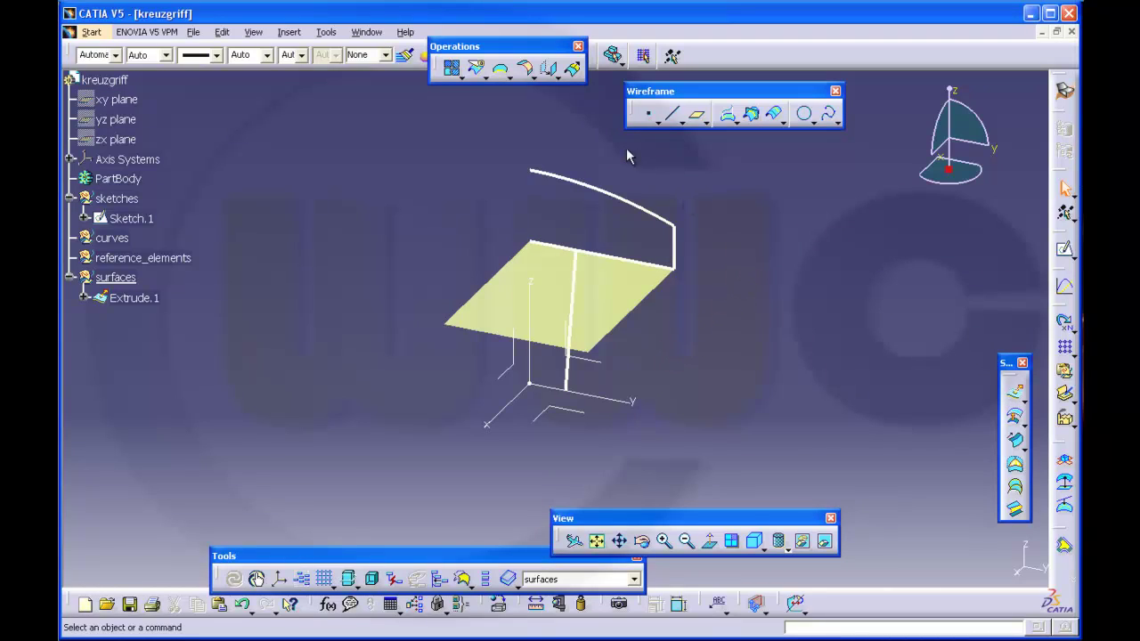
Revolve the top arc about the absolute Z axis with angle 1 at 0 degrees and angle 2 at 90 degrees
{"action": "left_click", "coordinate": [1022, 400]}
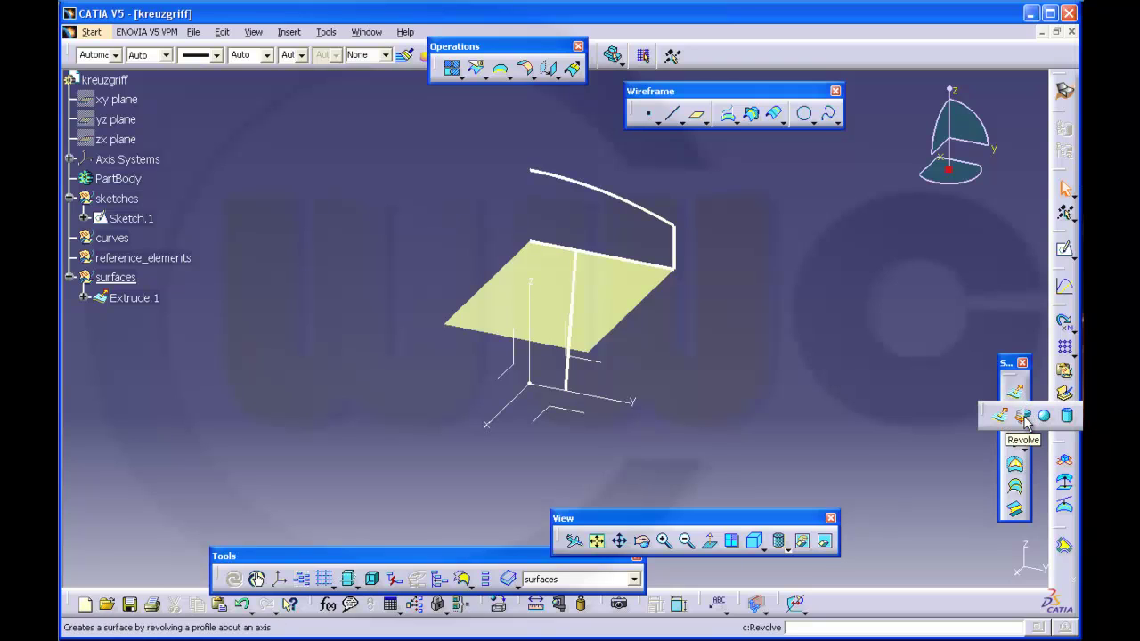
{"action": "left_click", "coordinate": [1023, 417]}
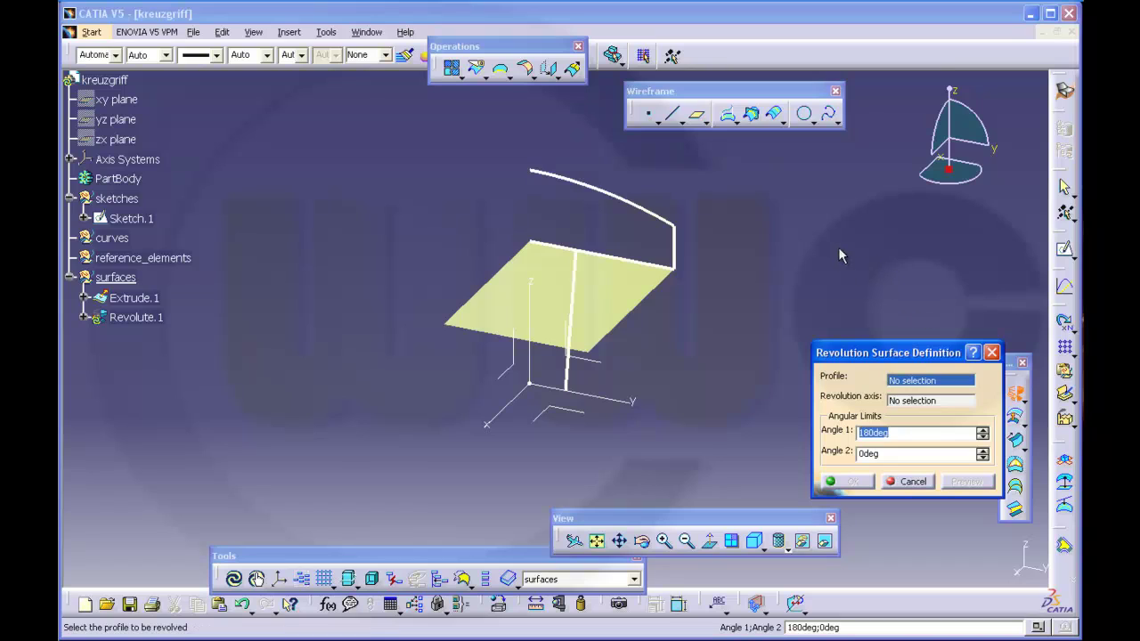
{"action": "left_click", "coordinate": [628, 197]}
{"action": "left_click", "coordinate": [537, 363]}
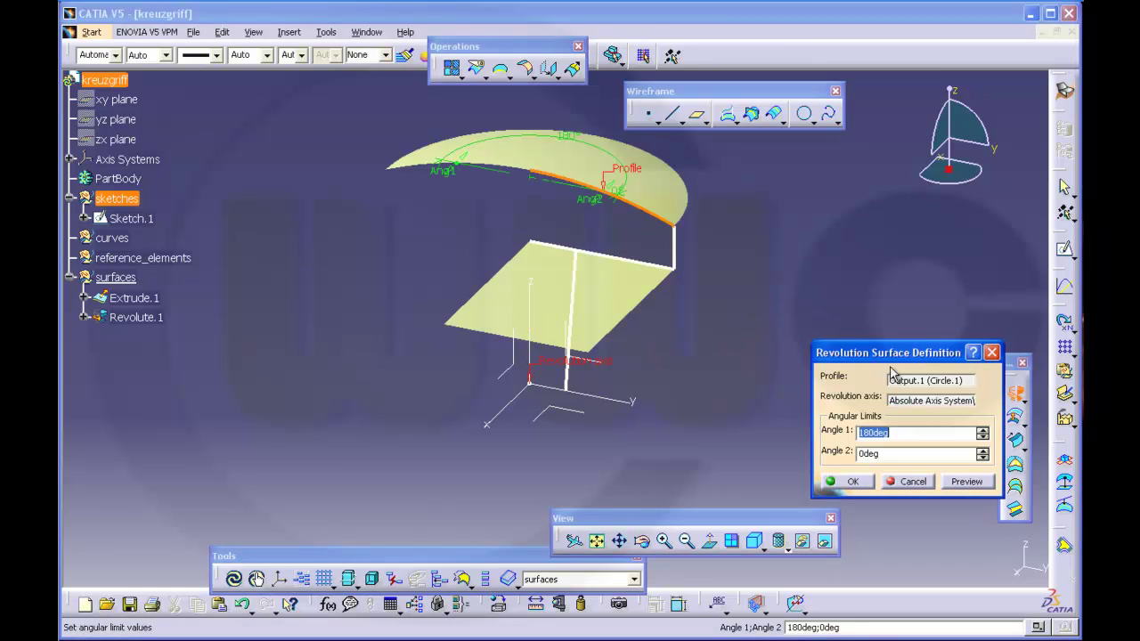
{"action": "key", "text": "Tab"}
{"action": "type", "text": "9"}
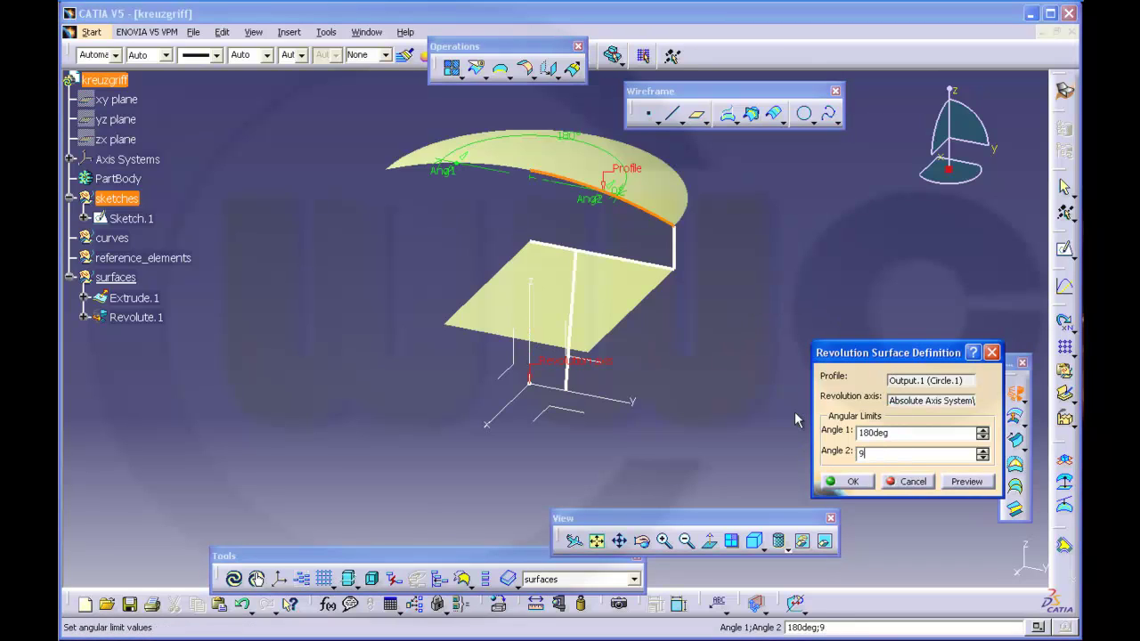
{"action": "key", "text": "Tab"}
{"action": "left_click_drag", "start_coordinate": [921, 432], "coordinate": [787, 436]}
{"action": "type", "text": "0"}
{"action": "key", "text": "Tab"}
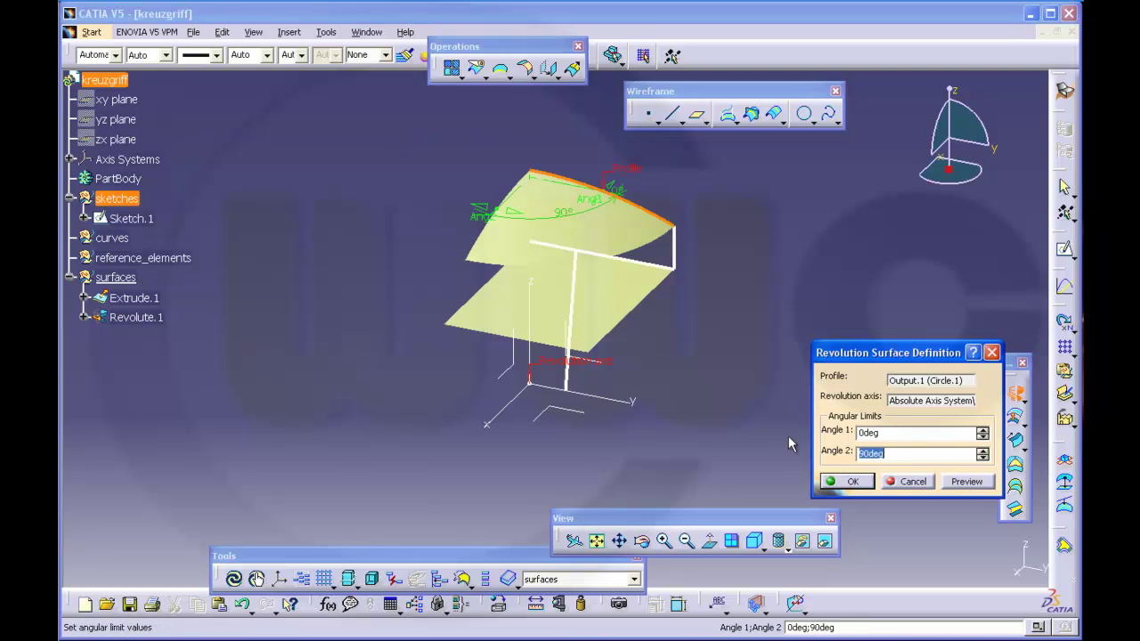
{"action": "left_click", "coordinate": [848, 487]}
Revolve the slanted line about the absolute Z axis with angular limits of 0 and 90 degrees
{"action": "middle_click_drag", "start_coordinate": [742, 425], "coordinate": [704, 351]}
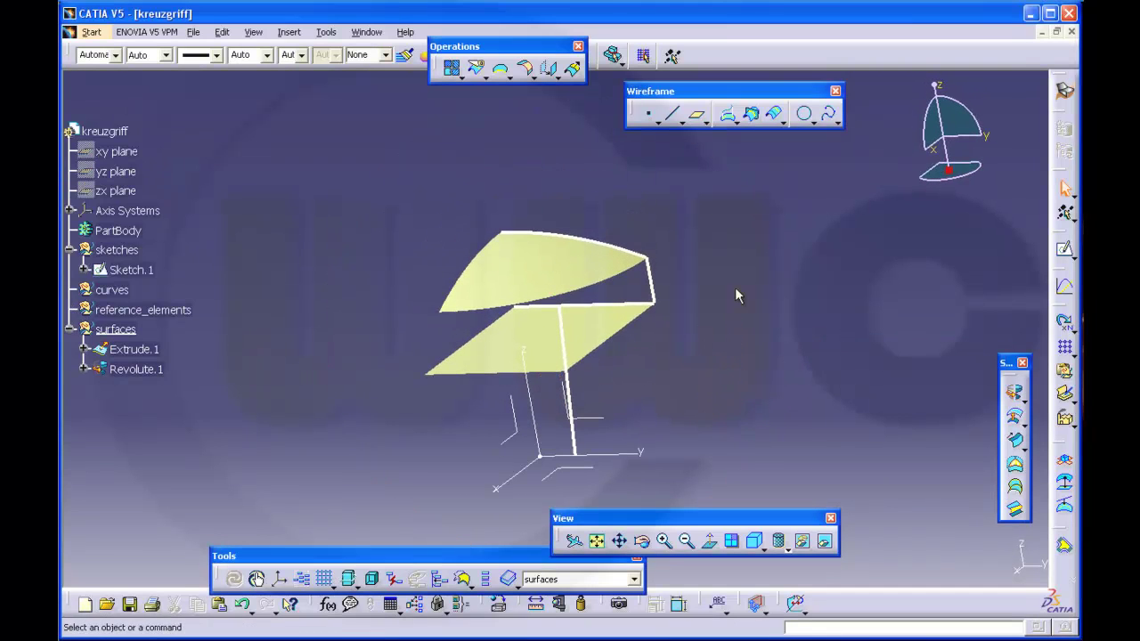
{"action": "left_click", "coordinate": [1013, 392]}
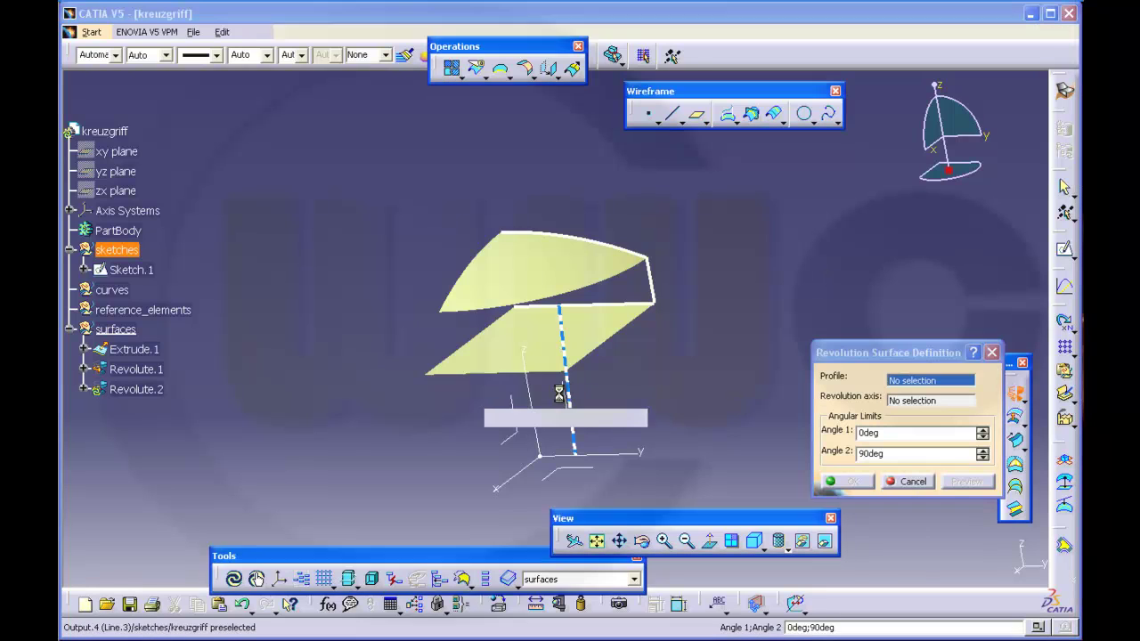
{"action": "left_click", "coordinate": [567, 394]}
{"action": "left_click", "coordinate": [529, 393]}
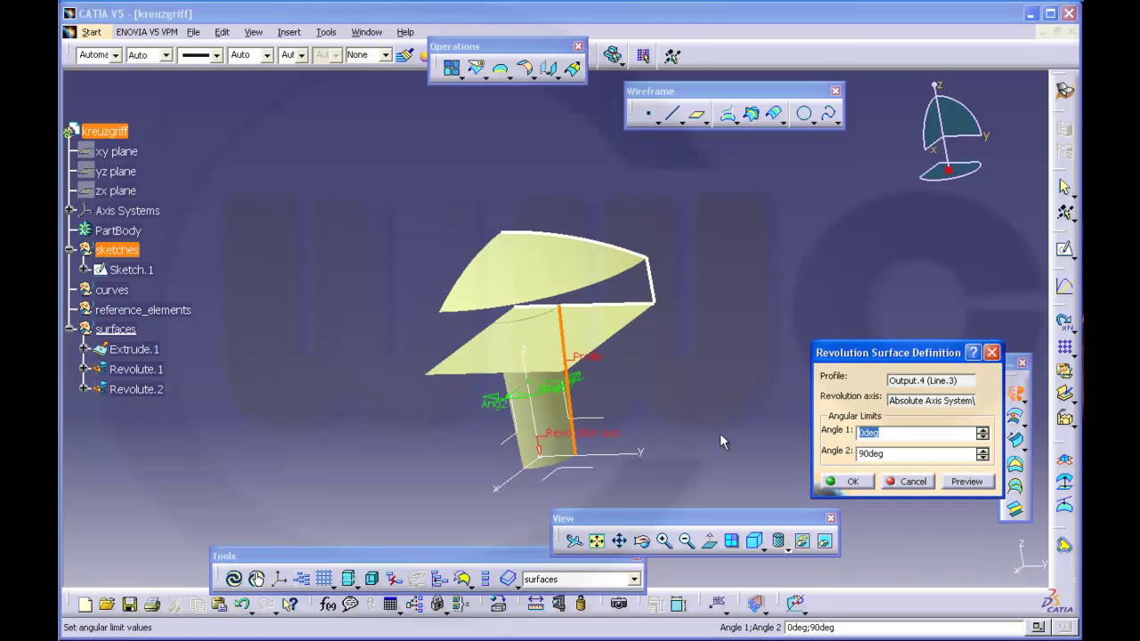
{"action": "left_click", "coordinate": [860, 484]}
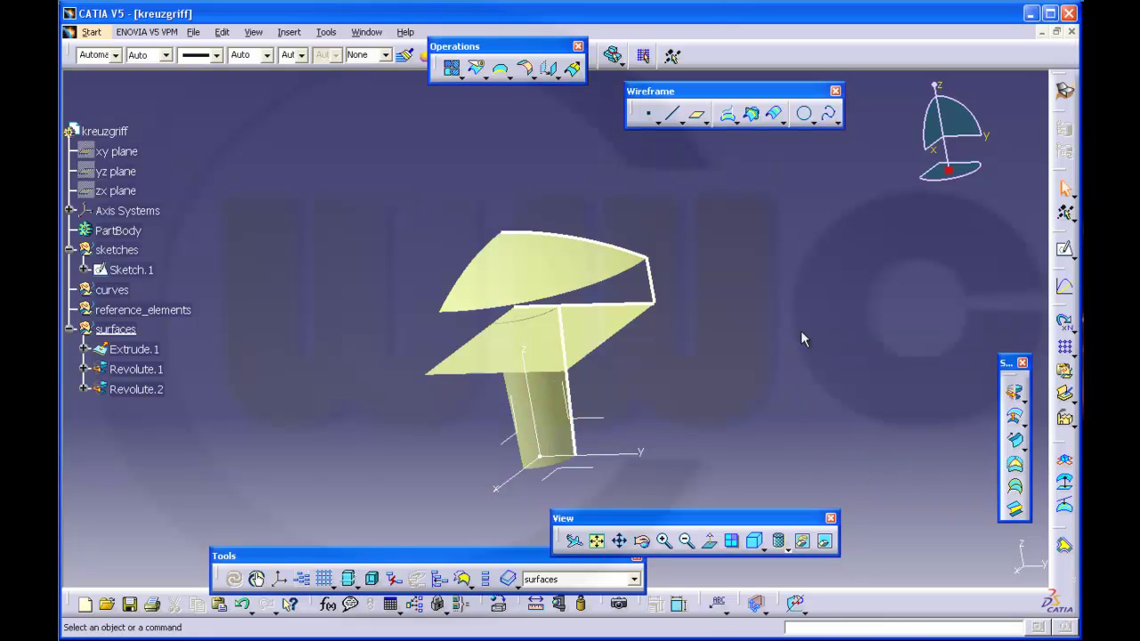
Revolve the short outer line below the arc about the absolute Z axis with angular limits of 0 and 90 degrees
{"action": "left_click", "coordinate": [1013, 392]}
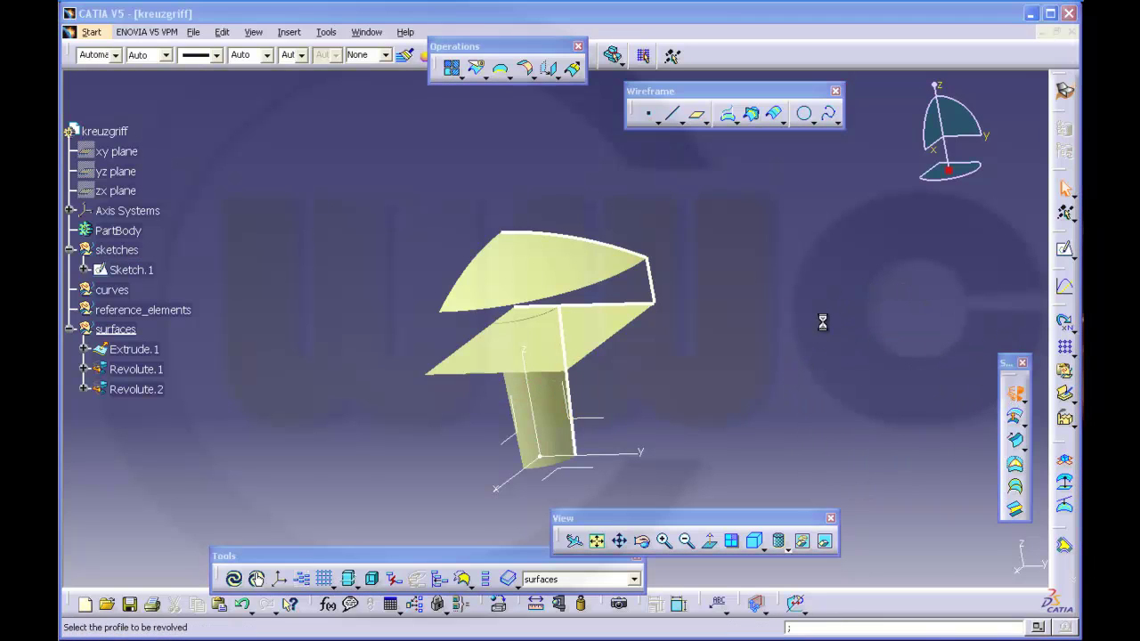
{"action": "left_click", "coordinate": [660, 283]}
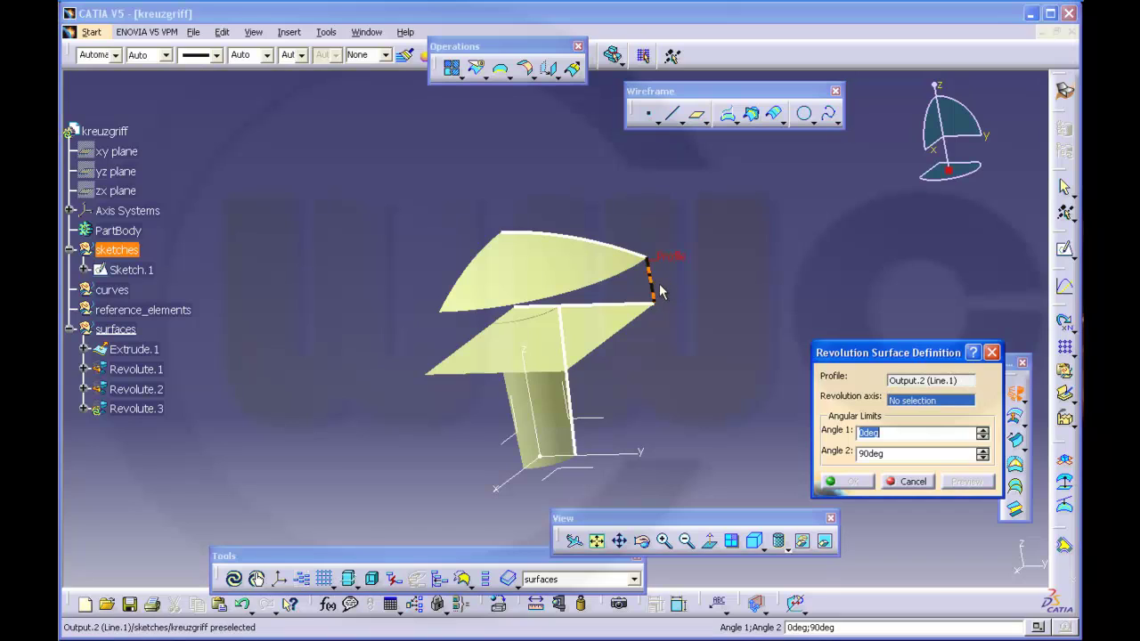
{"action": "left_click", "coordinate": [542, 415]}
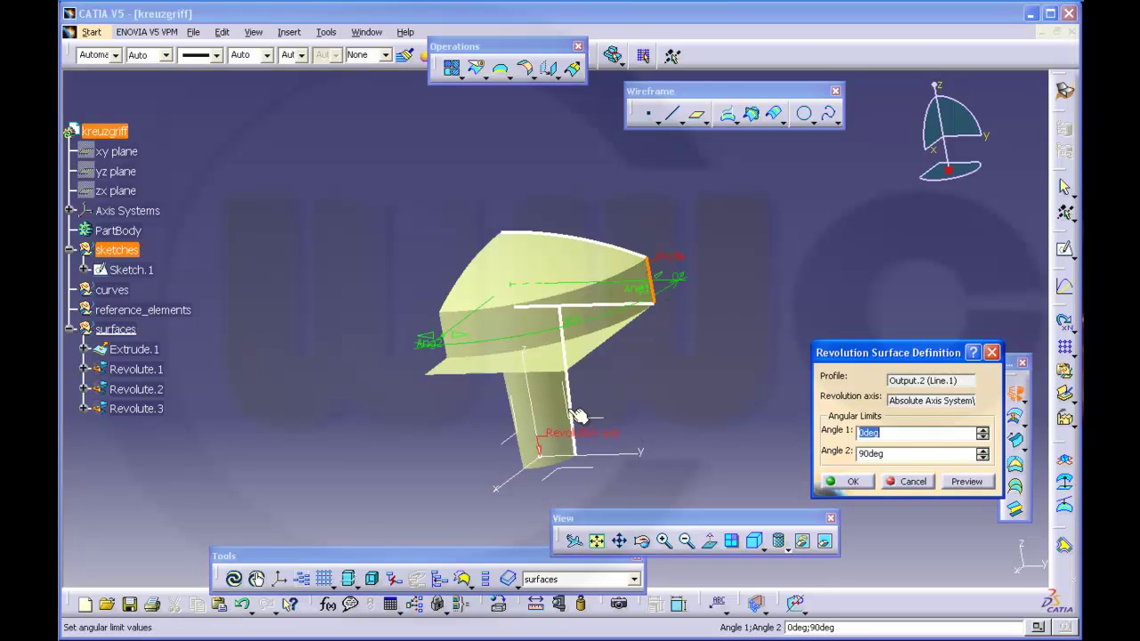
{"action": "left_click", "coordinate": [853, 482]}
Trim the revolved stem Revolute.2, the flat Extrude.1 and the outer wall Revolute.3 against each other in Standard mode
{"action": "middle_click_drag", "start_coordinate": [725, 414], "coordinate": [784, 436]}
{"action": "middle_click_drag", "start_coordinate": [463, 376], "coordinate": [721, 342]}
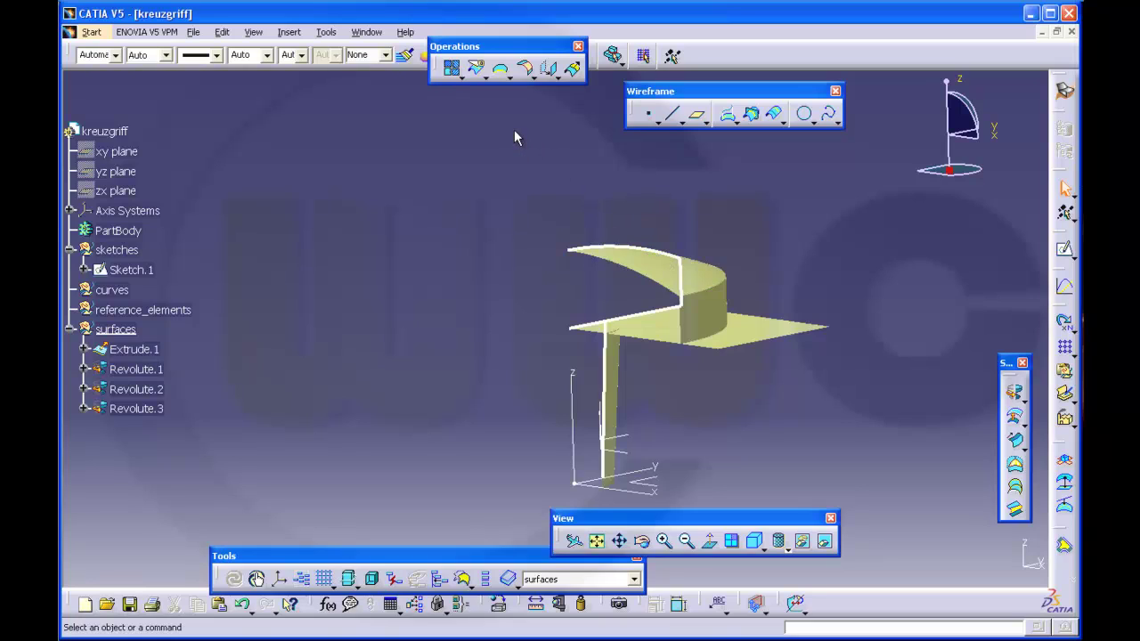
{"action": "left_click", "coordinate": [485, 76]}
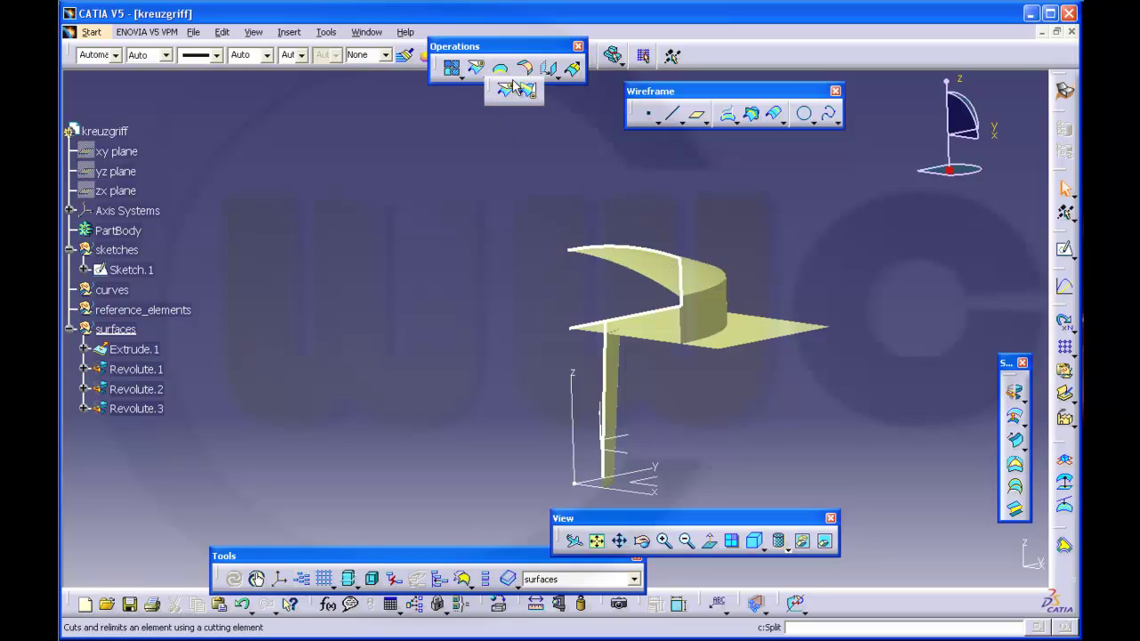
{"action": "left_click", "coordinate": [529, 93]}
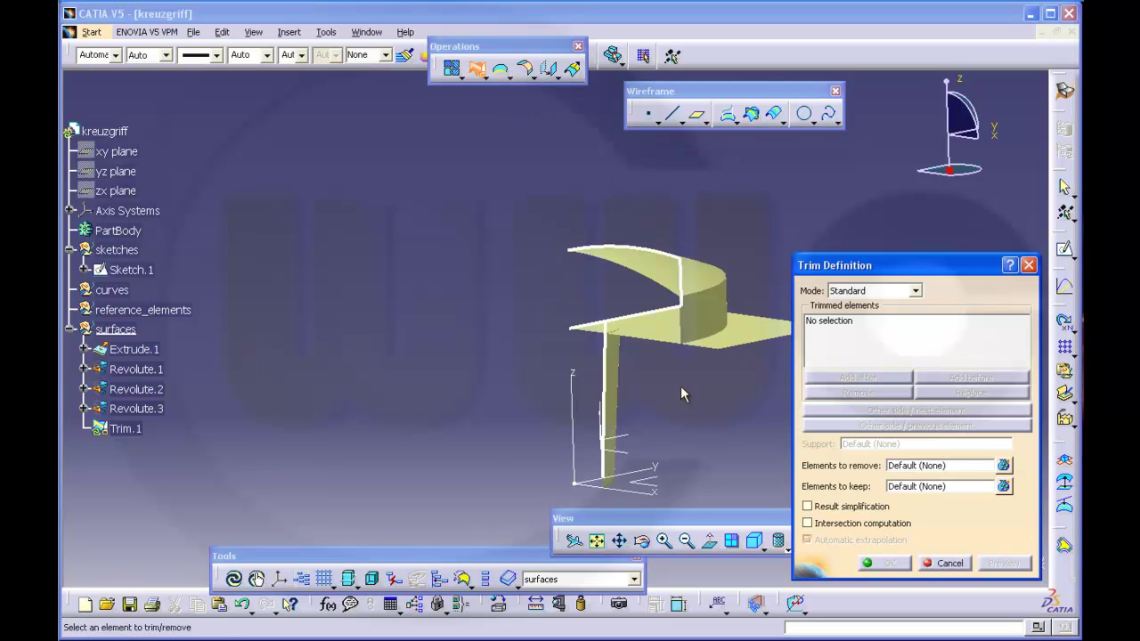
{"action": "left_click", "coordinate": [623, 383]}
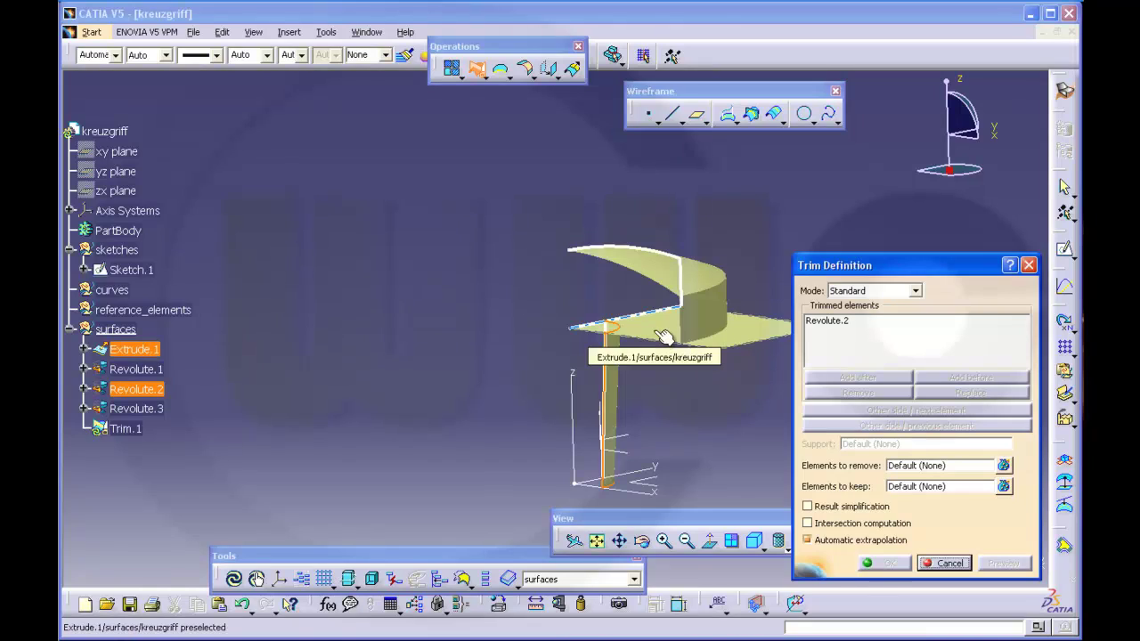
{"action": "left_click", "coordinate": [663, 335]}
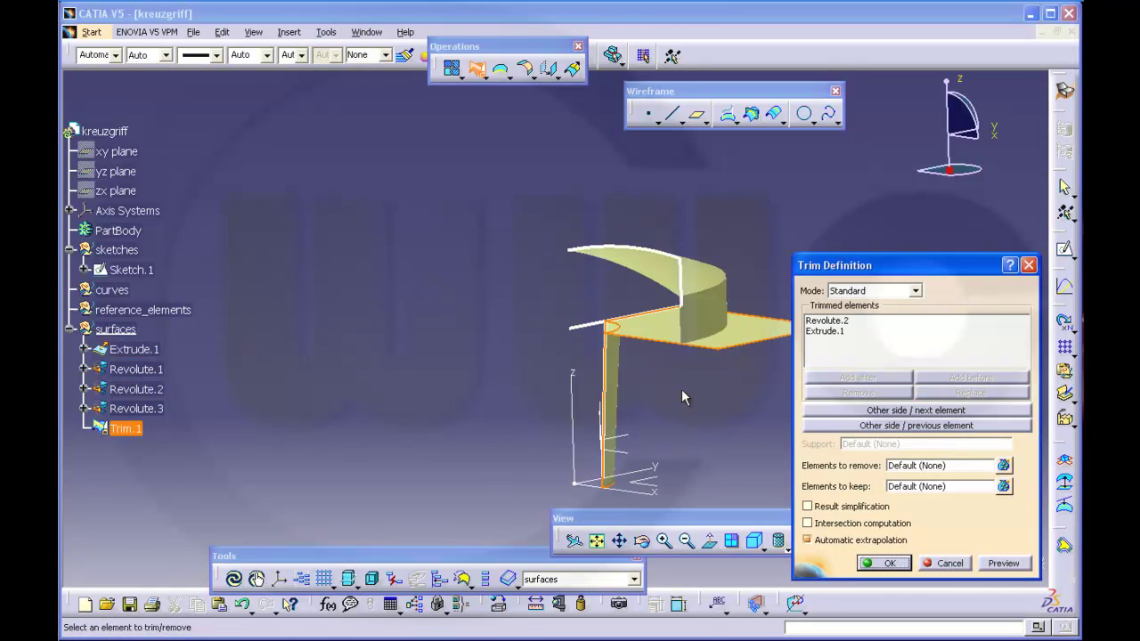
{"action": "left_click", "coordinate": [708, 321]}
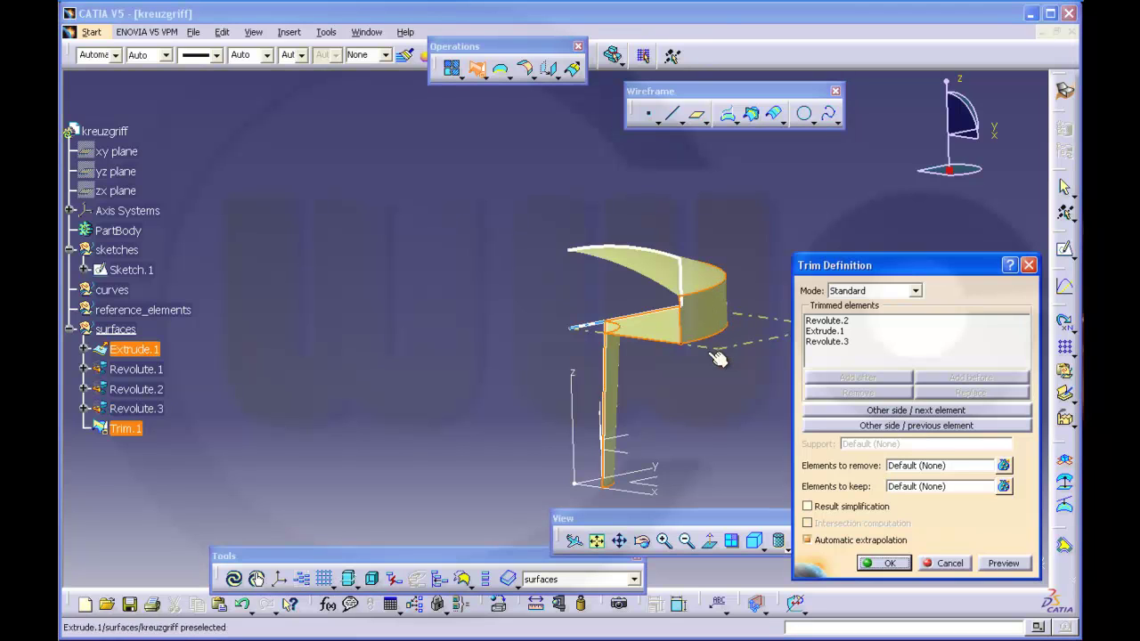
{"action": "middle_click_drag", "start_coordinate": [680, 387], "coordinate": [657, 344]}
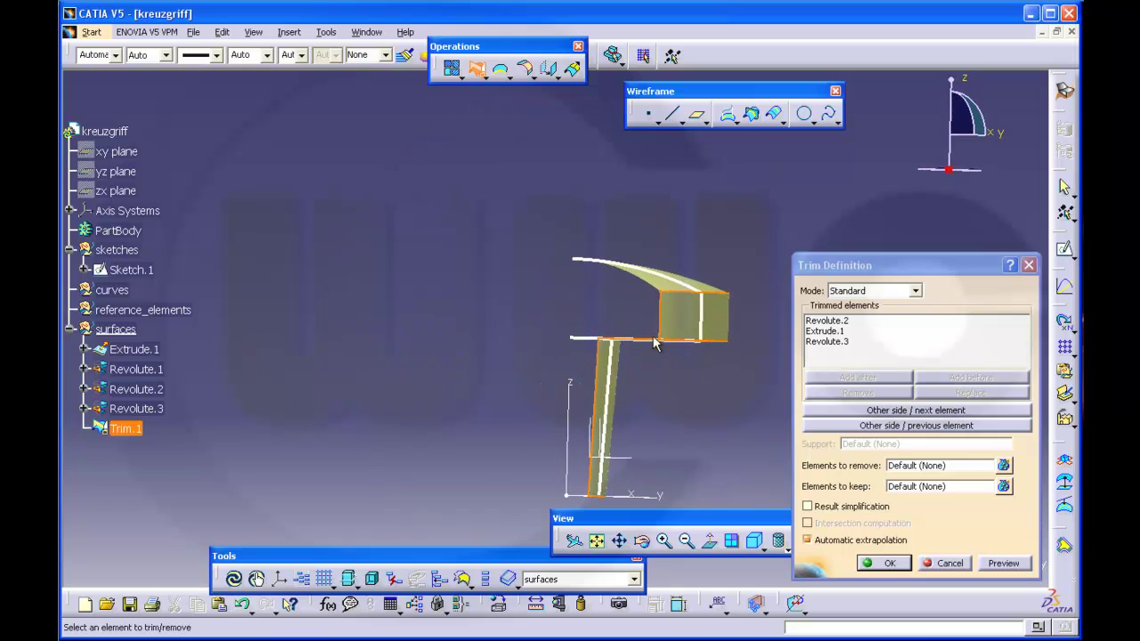
{"action": "left_click", "coordinate": [893, 564]}
Join Trim.1 and the top surface Revolute.1 with a merging distance of 0.001 mm
{"action": "middle_click_drag", "start_coordinate": [704, 432], "coordinate": [441, 389]}
{"action": "left_click", "coordinate": [453, 71]}
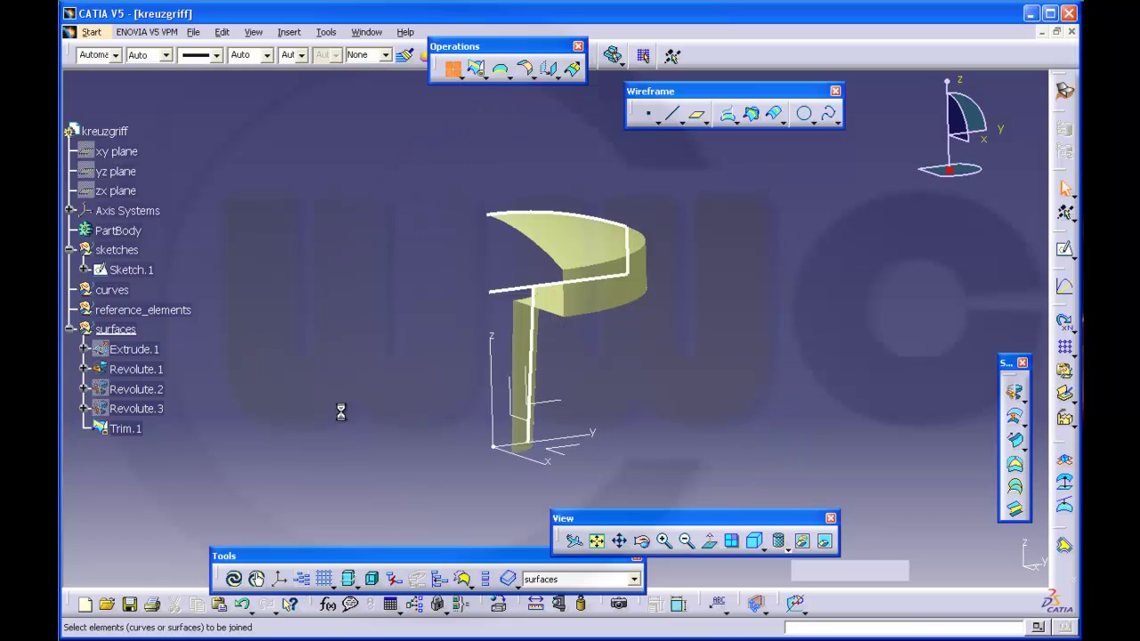
{"action": "left_click", "coordinate": [140, 433]}
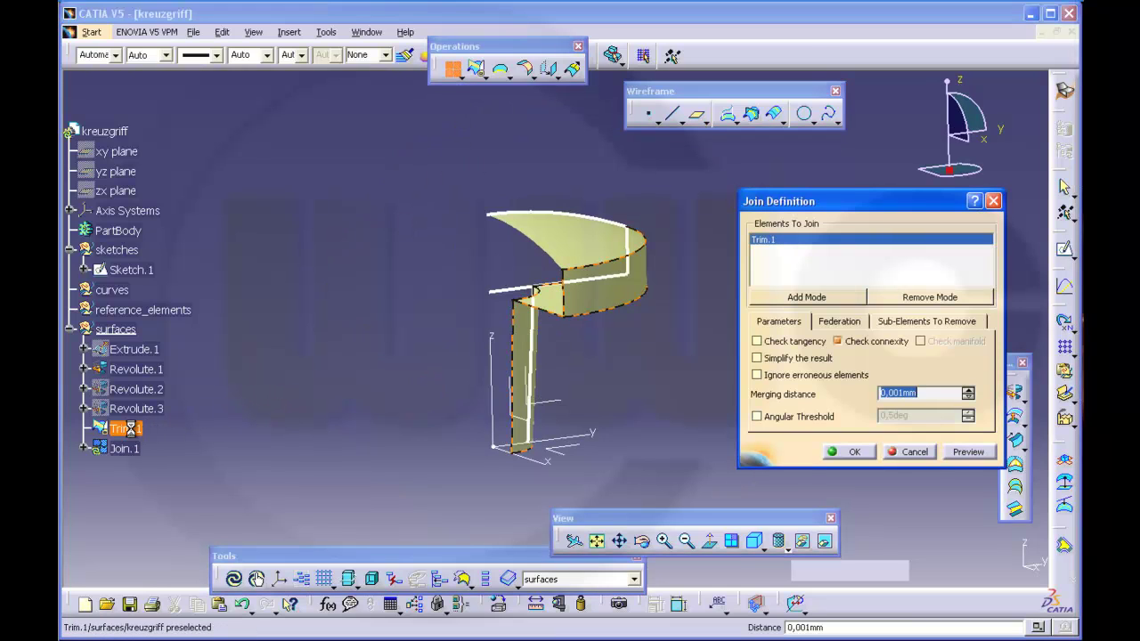
{"action": "left_click", "coordinate": [152, 370]}
{"action": "left_click", "coordinate": [853, 451]}
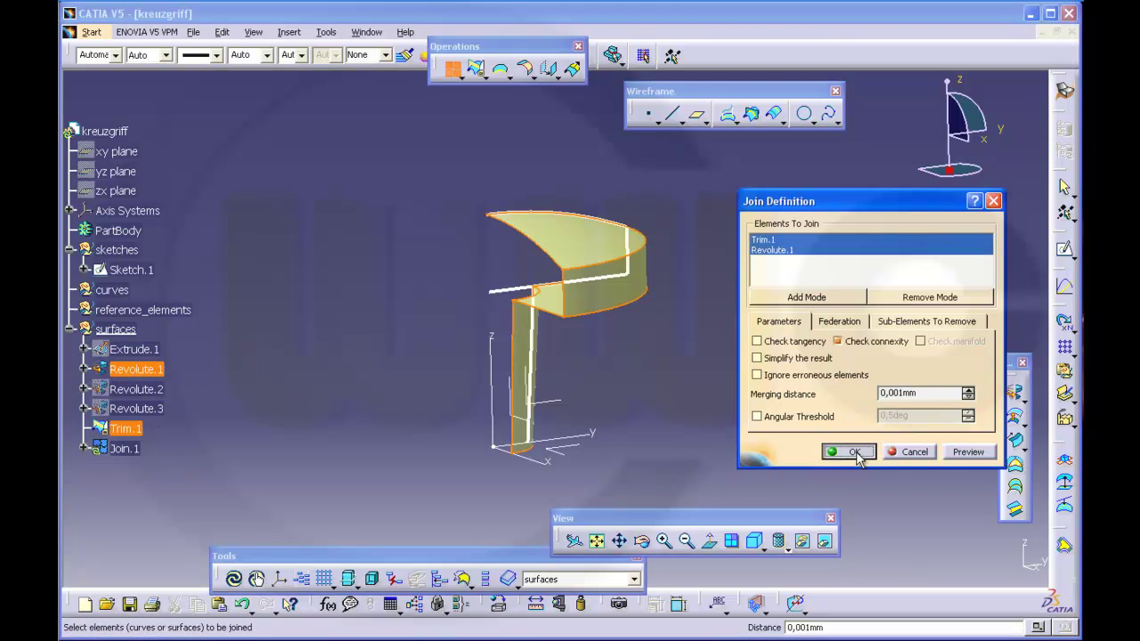
Hide Sketch.1 together with its Outputs node so only the joined surface shows
{"action": "mouse_move", "coordinate": [577, 434]}
{"action": "middle_mouse_down"}
{"action": "mouse_move", "coordinate": [595, 442]}
{"action": "mouse_move", "coordinate": [611, 402]}
{"action": "middle_mouse_up"}
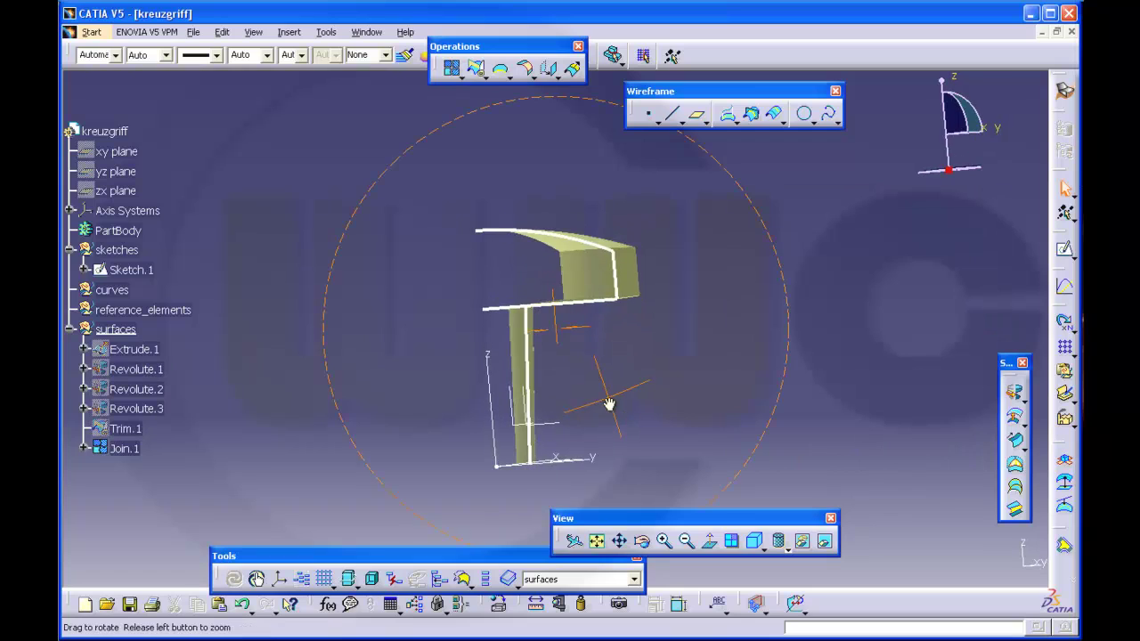
{"action": "right_click", "coordinate": [122, 268]}
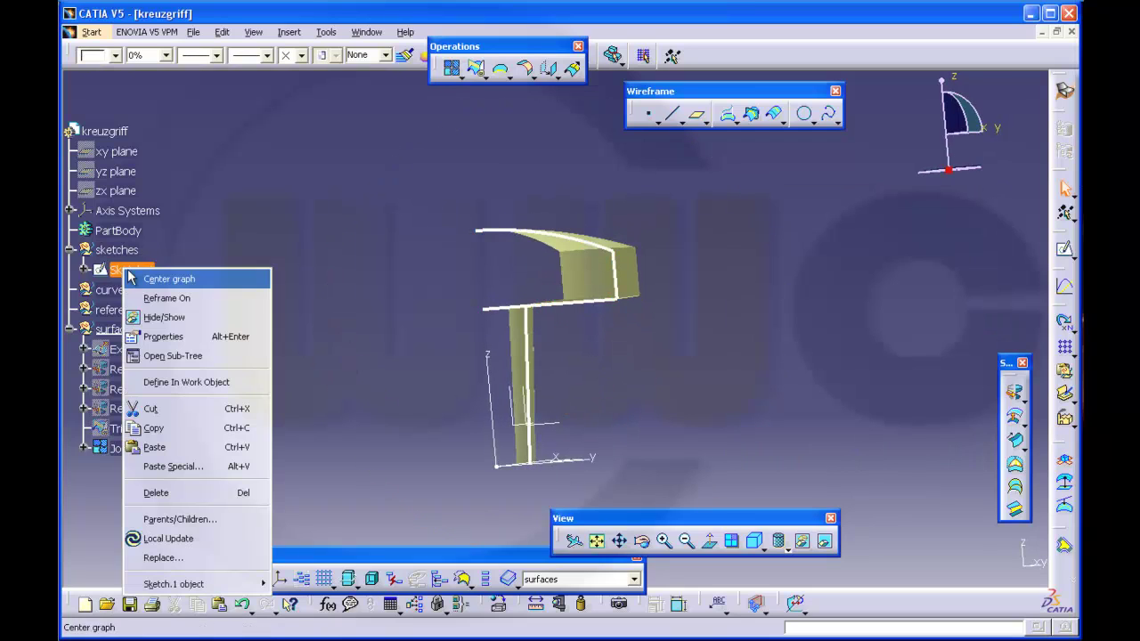
{"action": "left_click", "coordinate": [162, 317]}
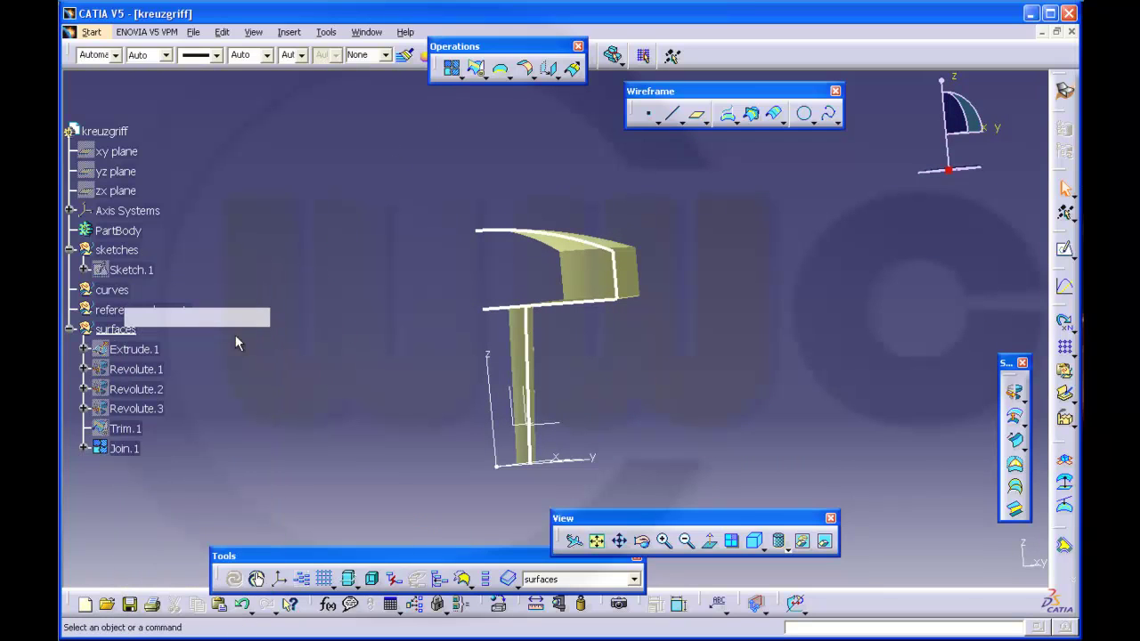
{"action": "left_click", "coordinate": [84, 270]}
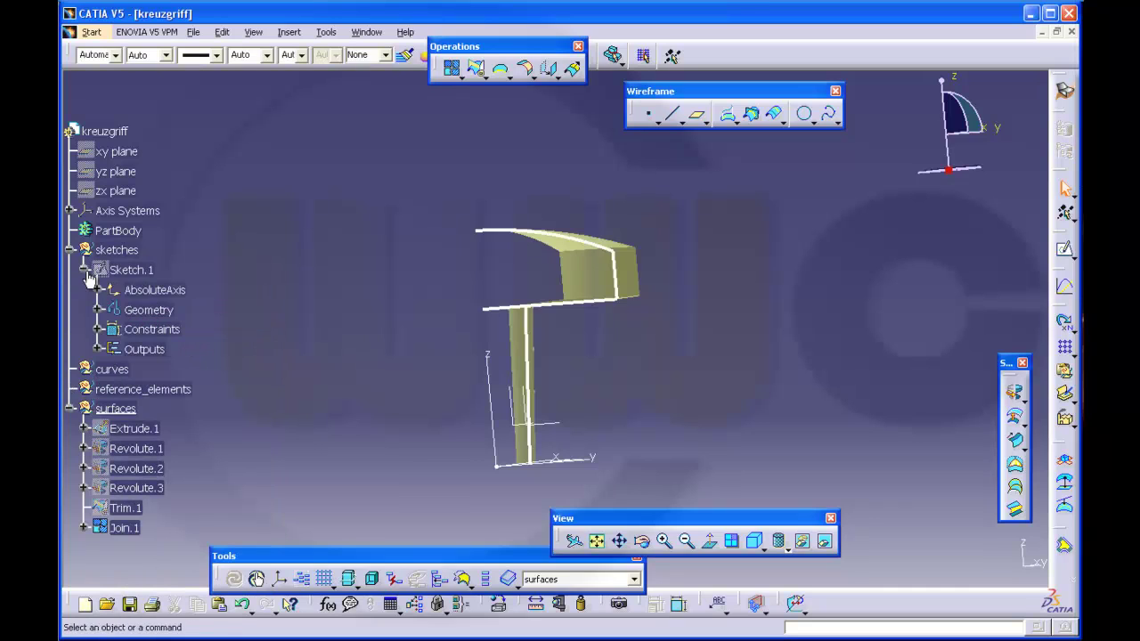
{"action": "right_click", "coordinate": [150, 350]}
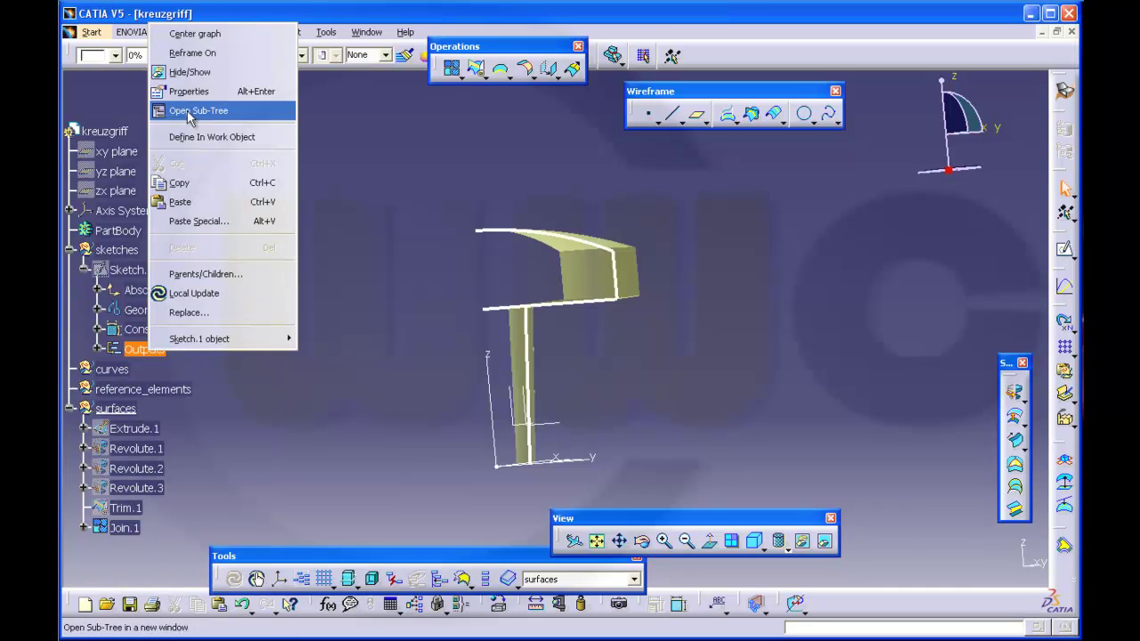
{"action": "left_click", "coordinate": [189, 72]}
Define the sketches geometrical set as the in-work object and start a new sketch on the XY plane
{"action": "mouse_move", "coordinate": [631, 392]}
{"action": "middle_mouse_down"}
{"action": "mouse_move", "coordinate": [478, 438]}
{"action": "mouse_move", "coordinate": [575, 402]}
{"action": "mouse_move", "coordinate": [585, 339]}
{"action": "mouse_move", "coordinate": [587, 414]}
{"action": "middle_mouse_up"}
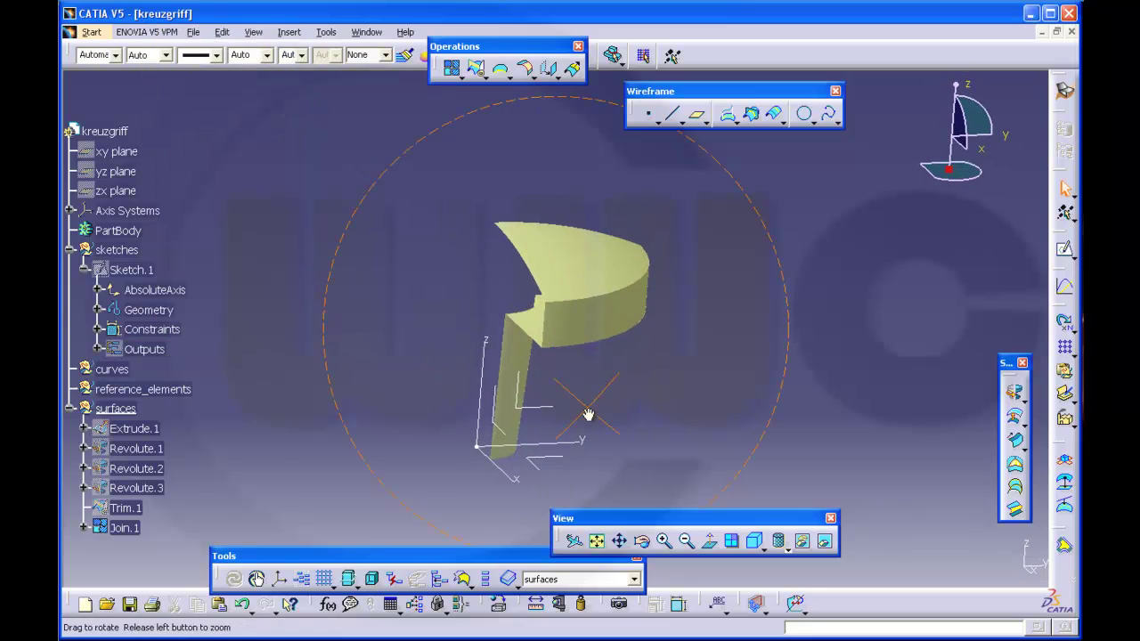
{"action": "right_click", "coordinate": [129, 249]}
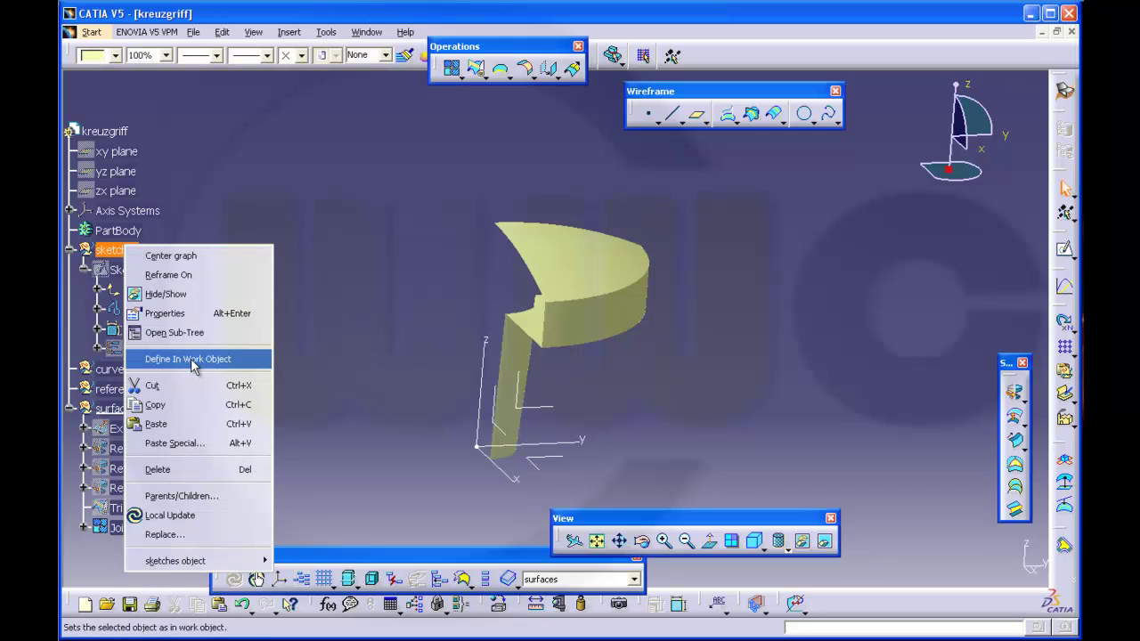
{"action": "left_click", "coordinate": [191, 358]}
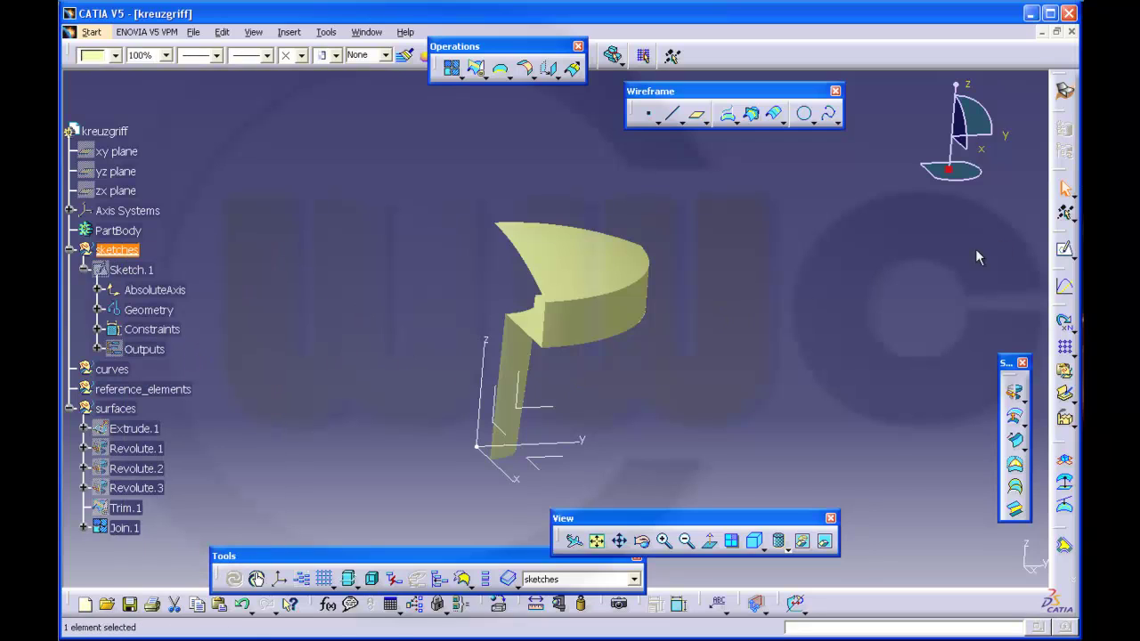
{"action": "left_click", "coordinate": [1065, 250]}
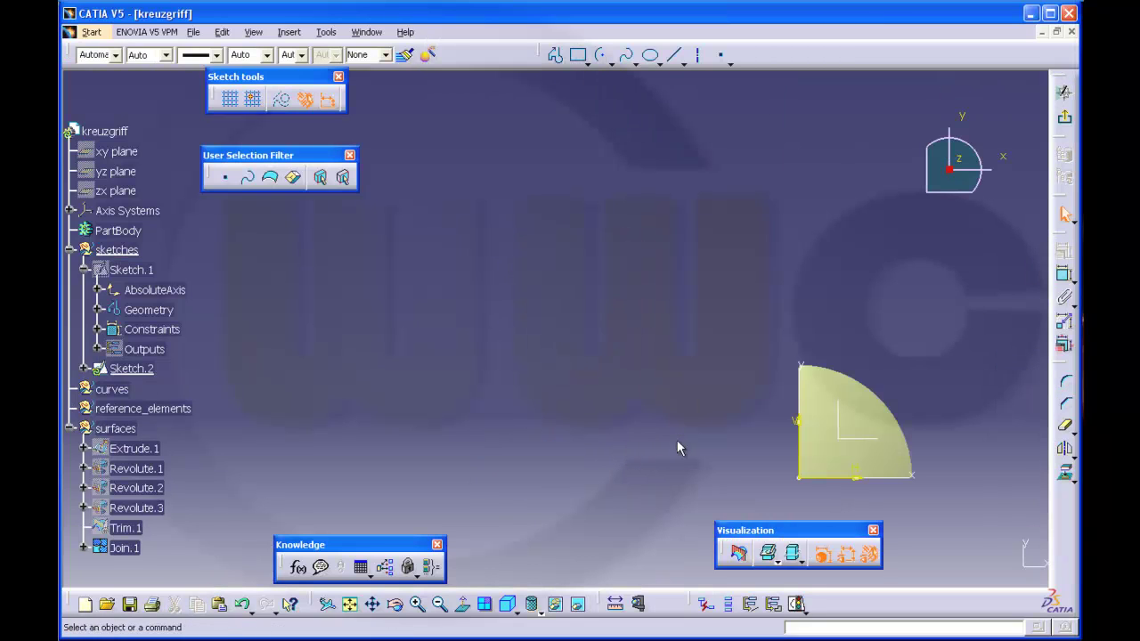
Hide the new sketch's origin and its horizontal and vertical axes
{"action": "left_click_drag", "start_coordinate": [564, 303], "coordinate": [661, 390]}
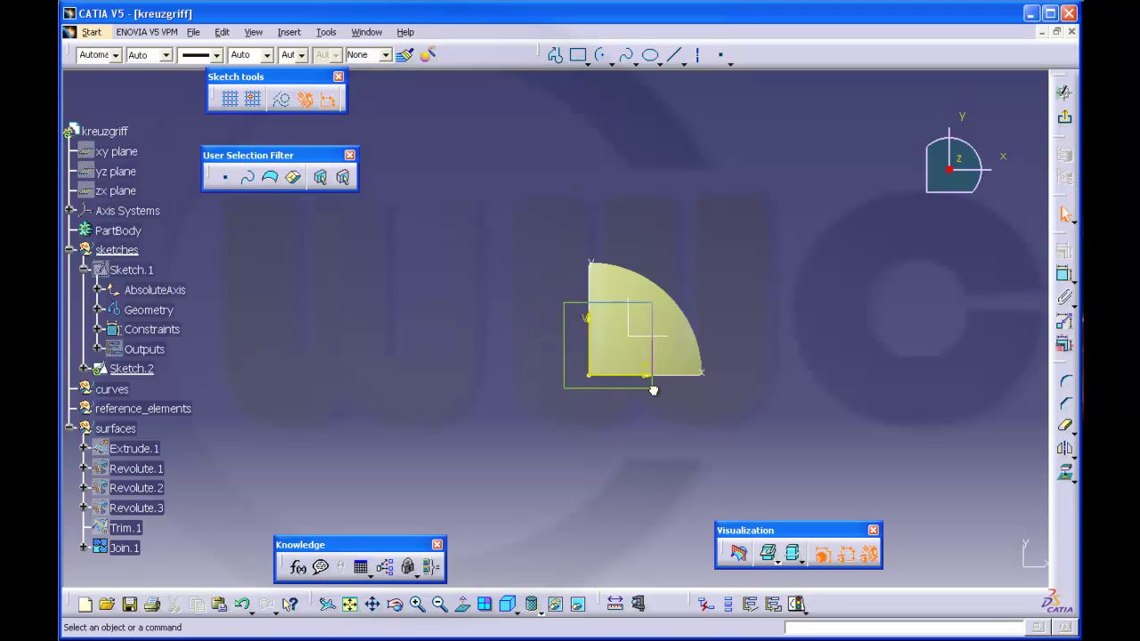
{"action": "left_click_drag", "start_coordinate": [656, 390], "coordinate": [656, 392]}
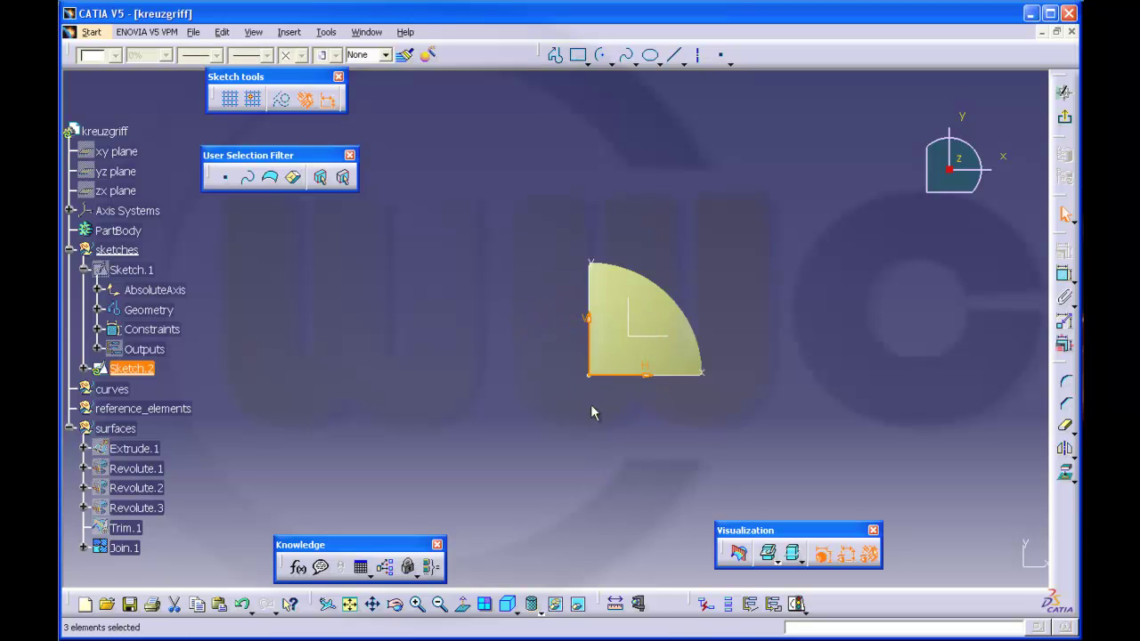
{"action": "left_click", "coordinate": [556, 603]}
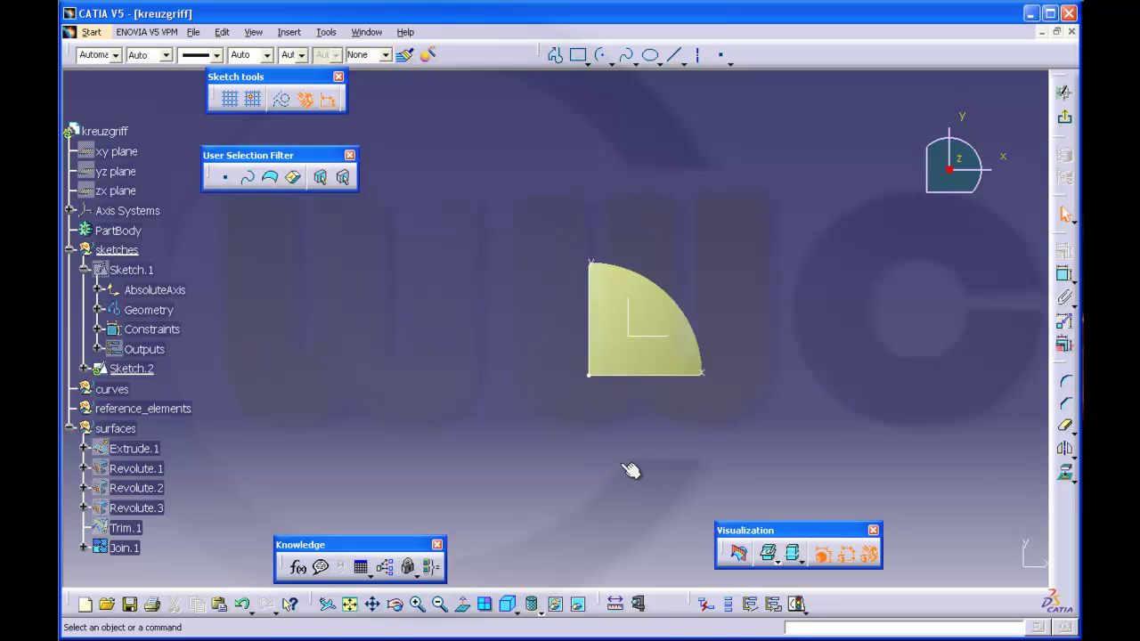
Sketch a circle about 34 mm in diameter just outside the curved edge of the quarter surface
{"action": "left_click", "coordinate": [613, 68]}
{"action": "left_click", "coordinate": [625, 85]}
{"action": "left_click", "coordinate": [709, 282]}
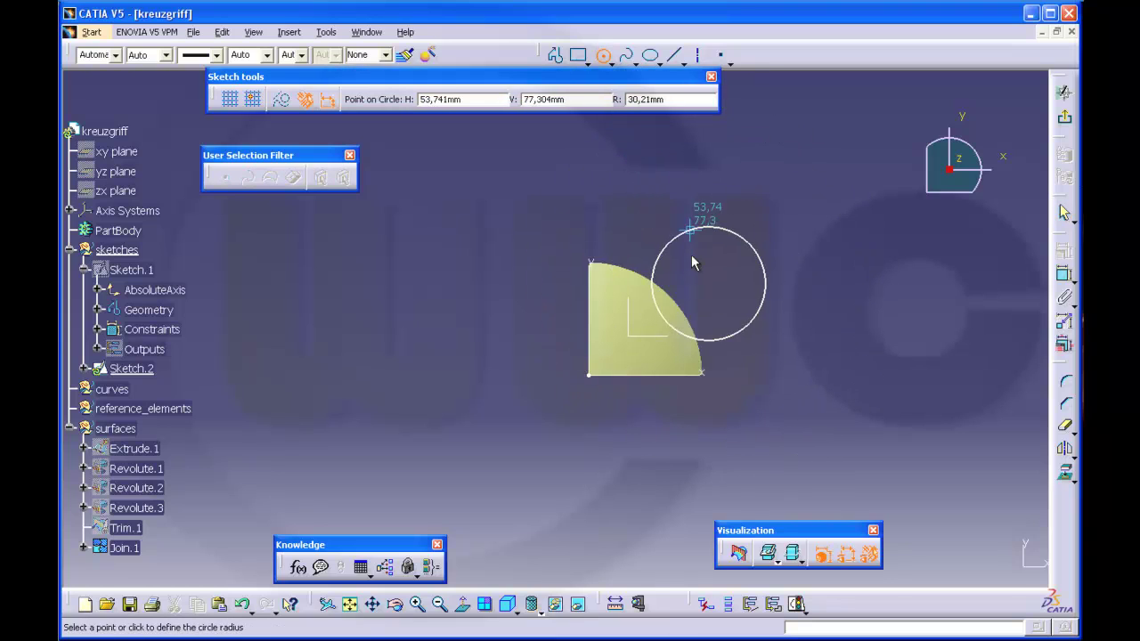
{"action": "left_click", "coordinate": [693, 259]}
Dimension the circle's diameter and set it to 40 mm
{"action": "left_click", "coordinate": [1062, 278]}
{"action": "left_click", "coordinate": [730, 313]}
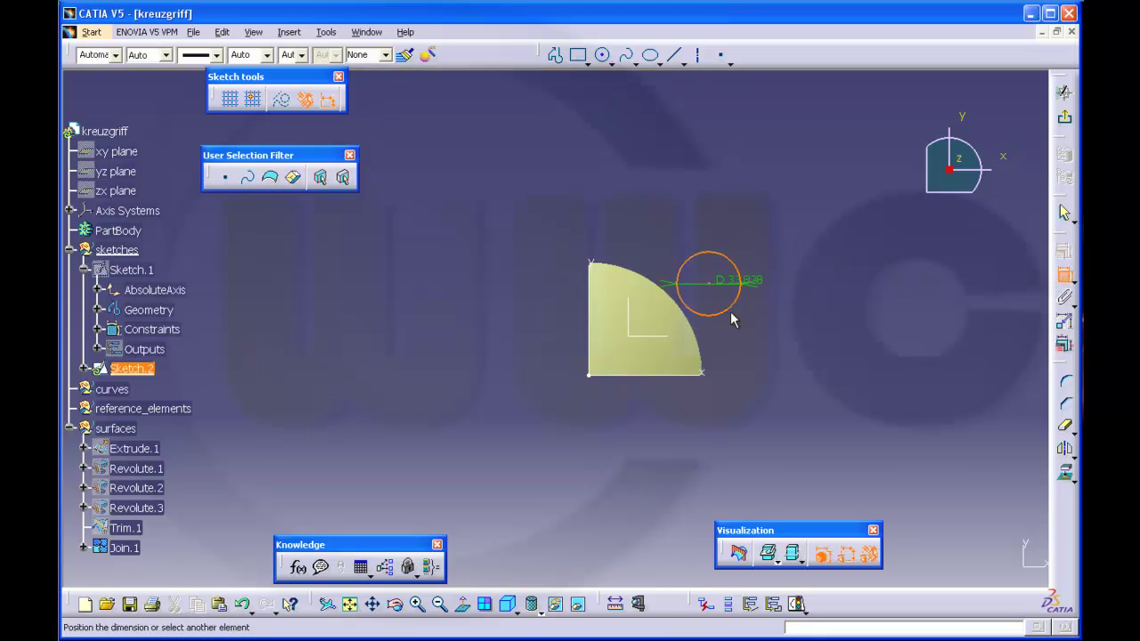
{"action": "left_click", "coordinate": [774, 331]}
{"action": "double_click", "coordinate": [779, 328]}
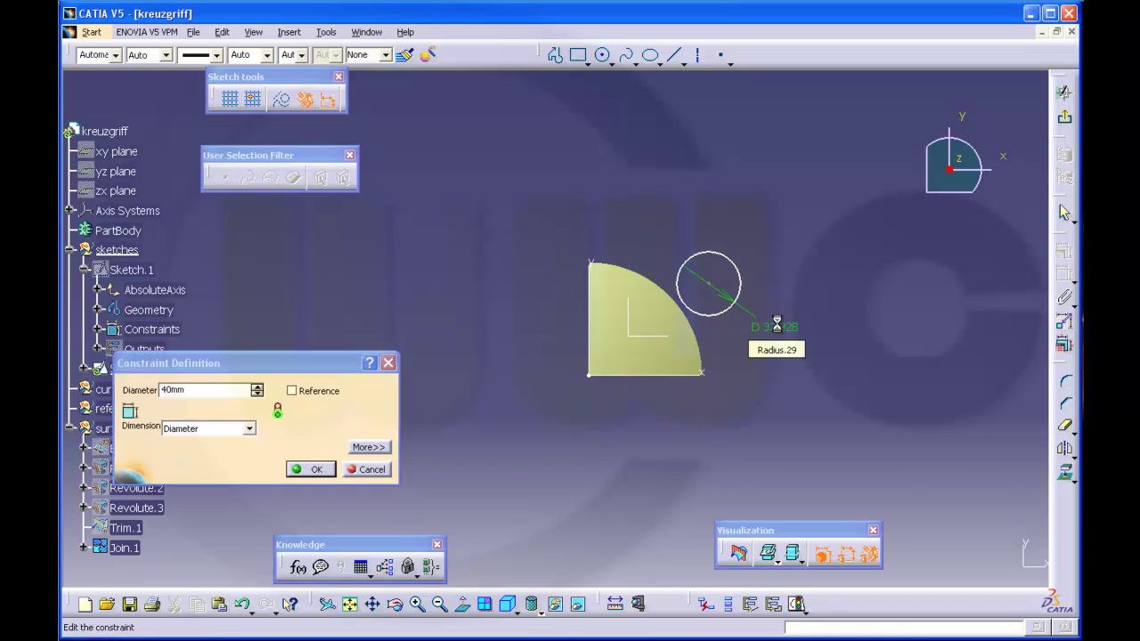
{"action": "key", "text": "Return"}
Dimension the vertical distance from the circle's centre to the absolute X axis and set it to 30 mm
{"action": "left_click", "coordinate": [712, 285]}
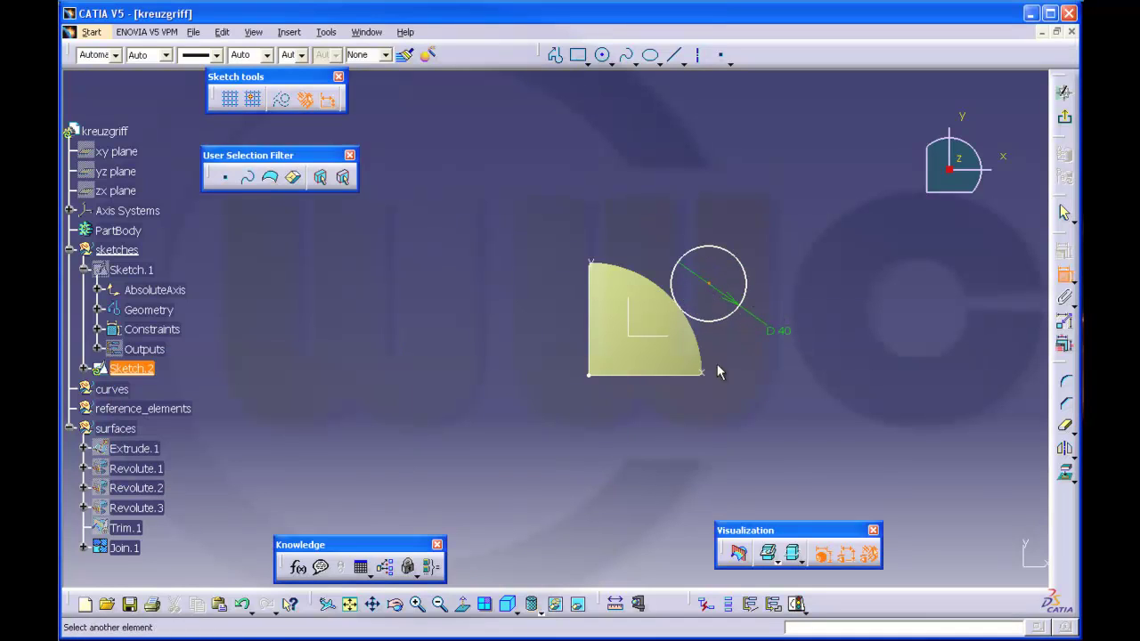
{"action": "left_click", "coordinate": [713, 374]}
{"action": "left_click", "coordinate": [864, 368]}
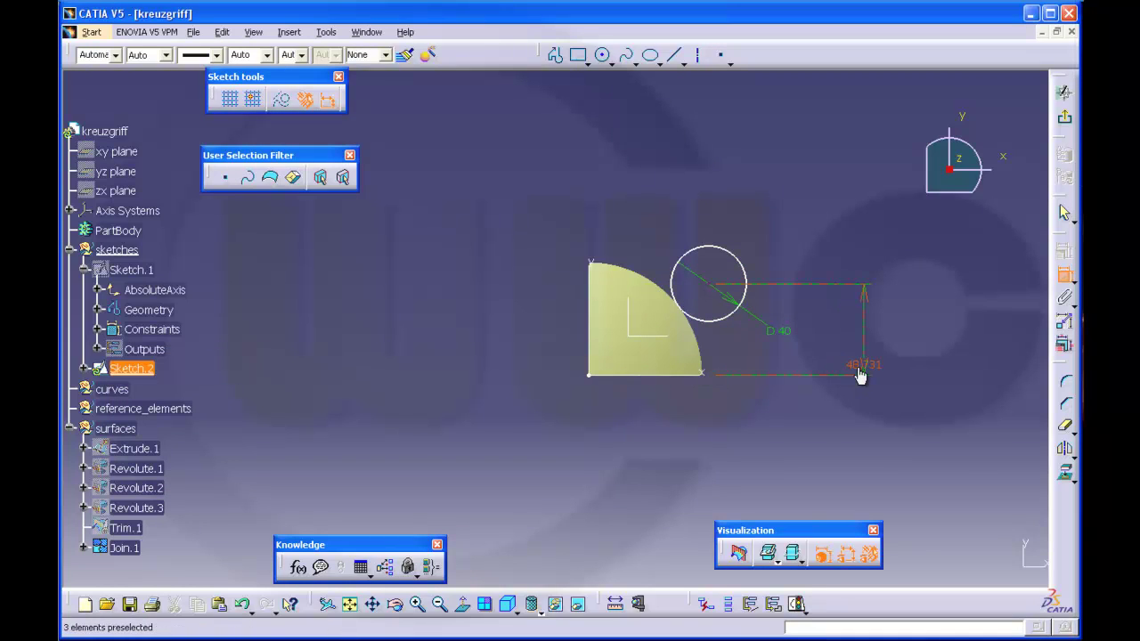
{"action": "double_click", "coordinate": [858, 365]}
{"action": "type", "text": "30"}
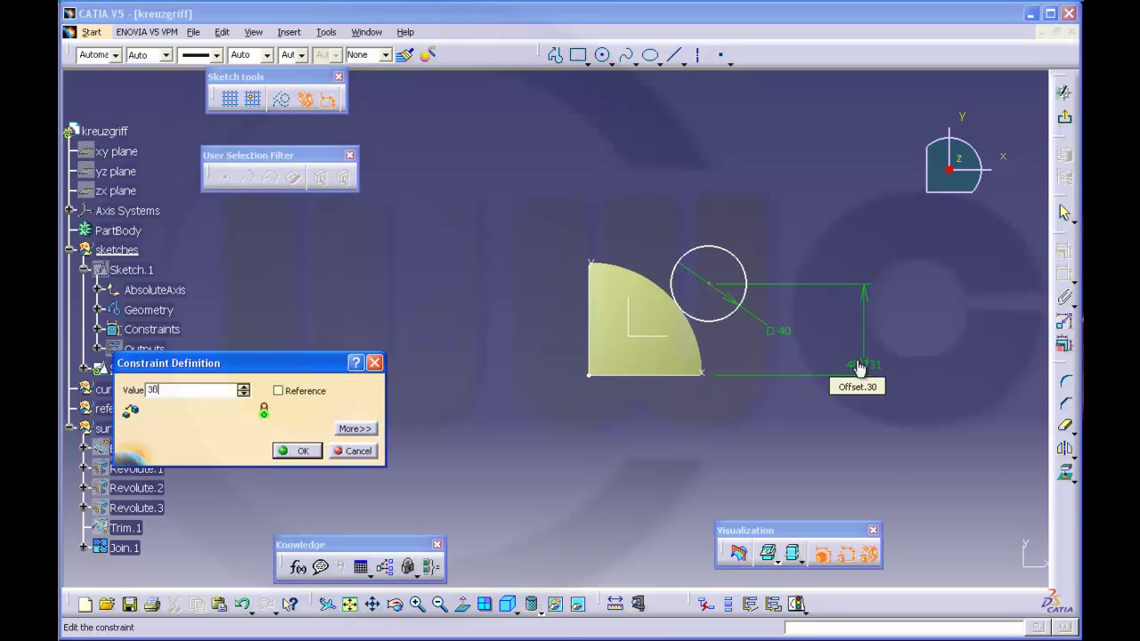
{"action": "key", "text": "Return"}
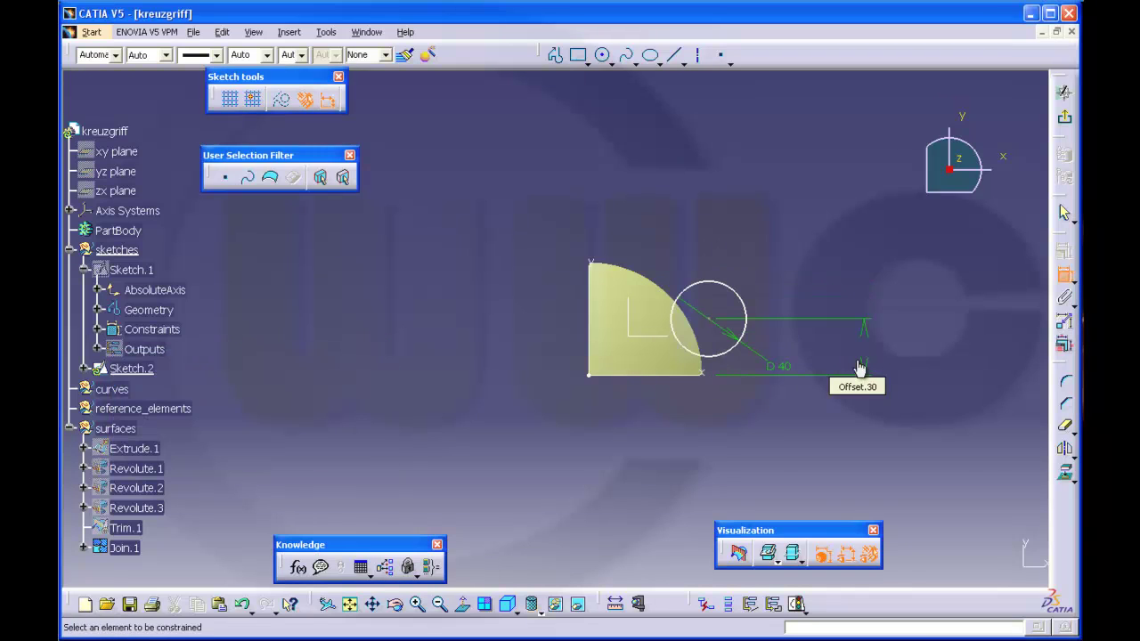
Dimension the horizontal distance from the circle's centre to the absolute Y axis and set it to 30 mm
{"action": "left_click", "coordinate": [711, 321]}
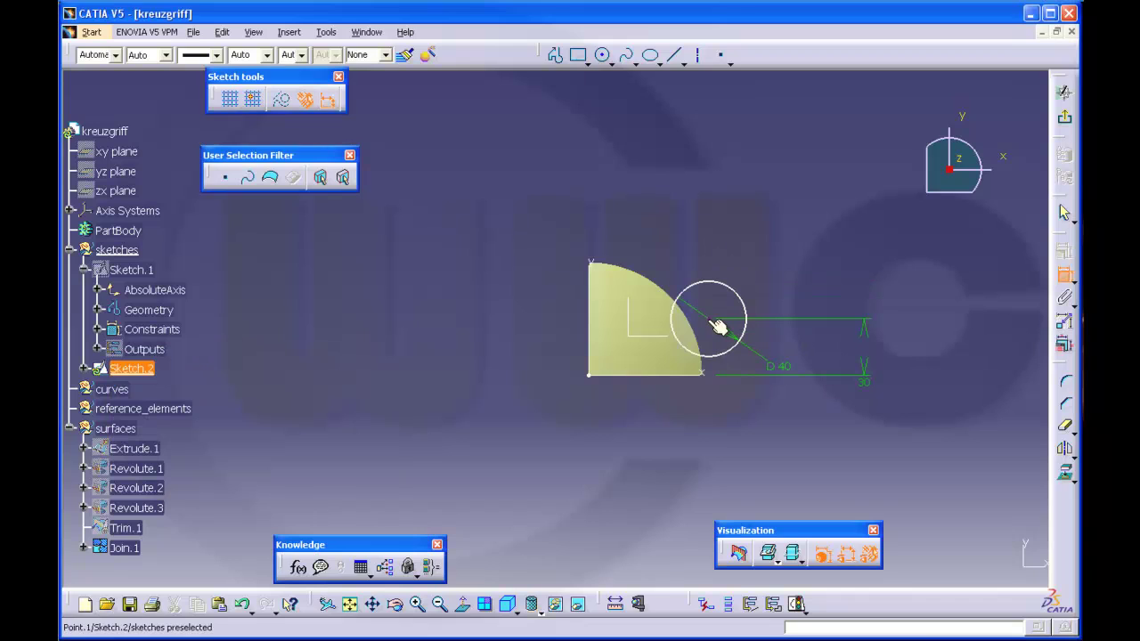
{"action": "left_click", "coordinate": [590, 267]}
{"action": "left_click", "coordinate": [612, 183]}
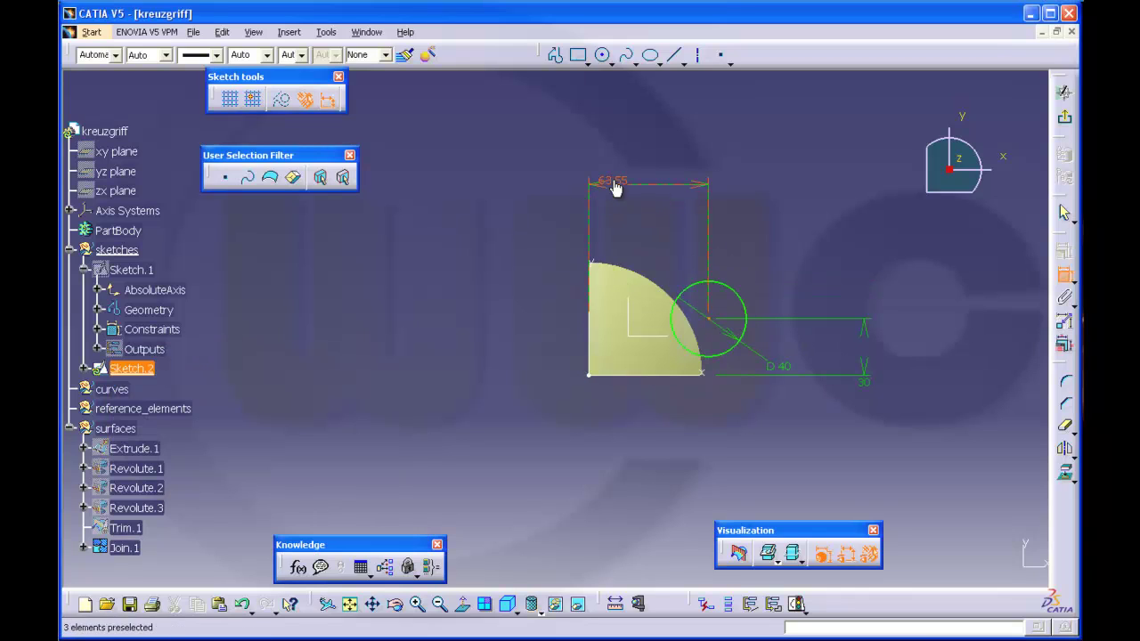
{"action": "double_click", "coordinate": [614, 186]}
{"action": "type", "text": "3"}
{"action": "key", "text": "Return"}
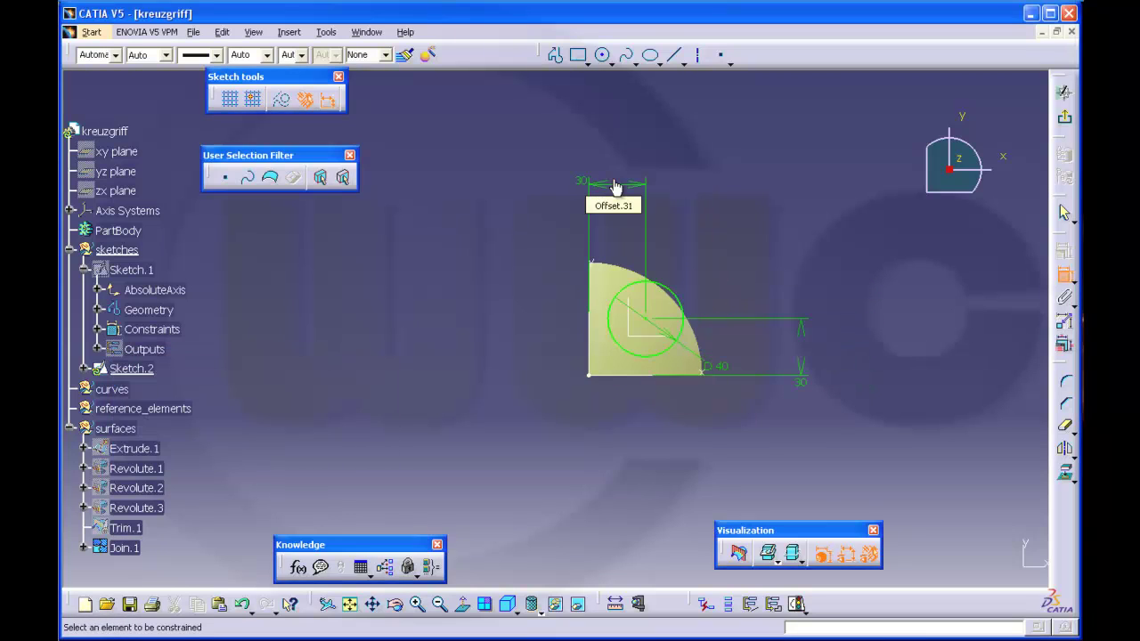
Sketch two slanted lines, about 65 mm long across the quarter surface's upper corner and about 80 mm long across its lower outer corner
{"action": "left_click", "coordinate": [677, 57]}
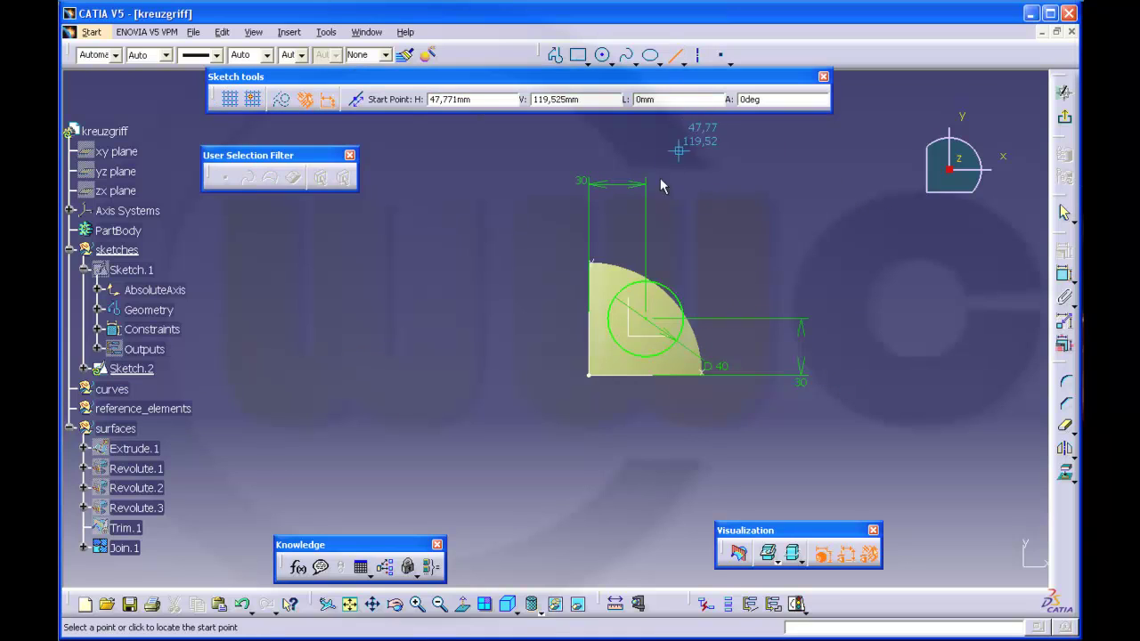
{"action": "left_click", "coordinate": [610, 212]}
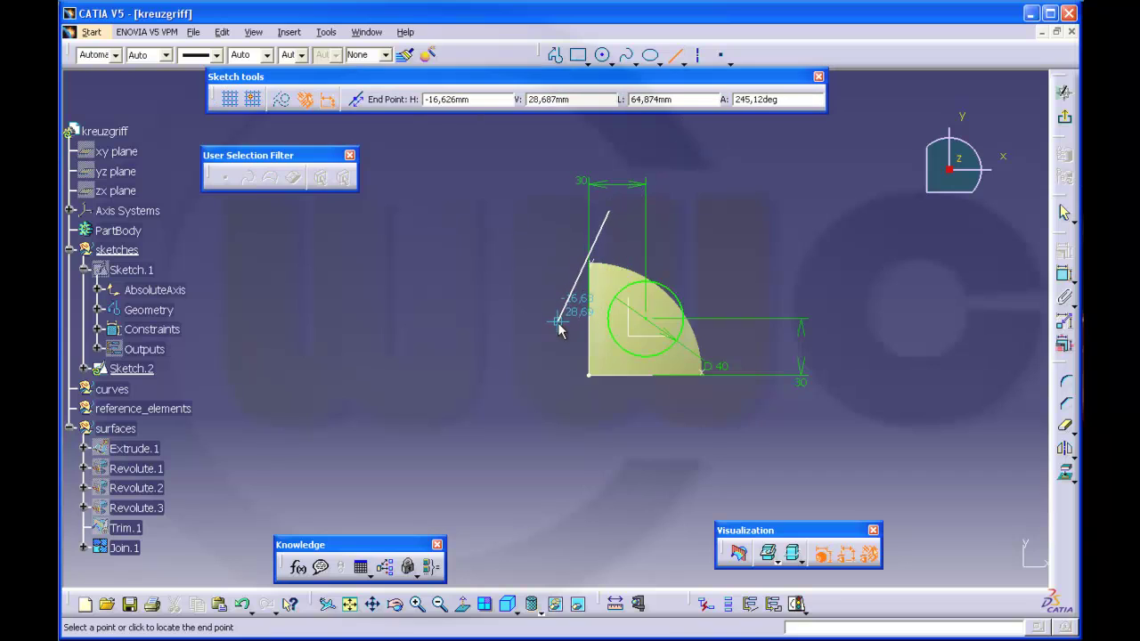
{"action": "left_click", "coordinate": [561, 326]}
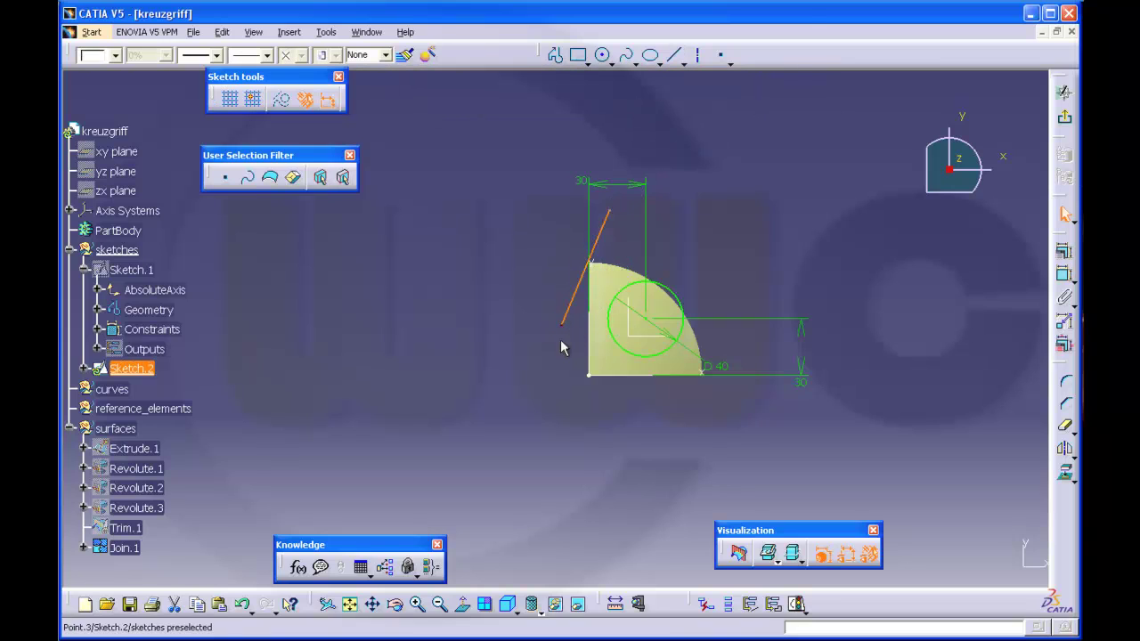
{"action": "left_click", "coordinate": [674, 56]}
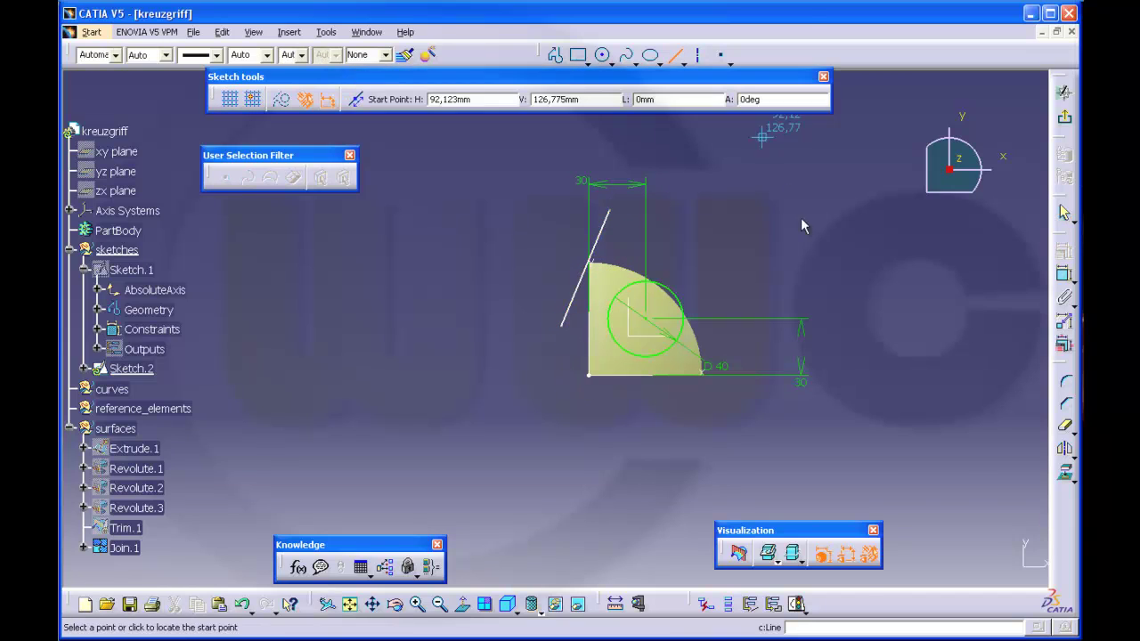
{"action": "left_click", "coordinate": [767, 361]}
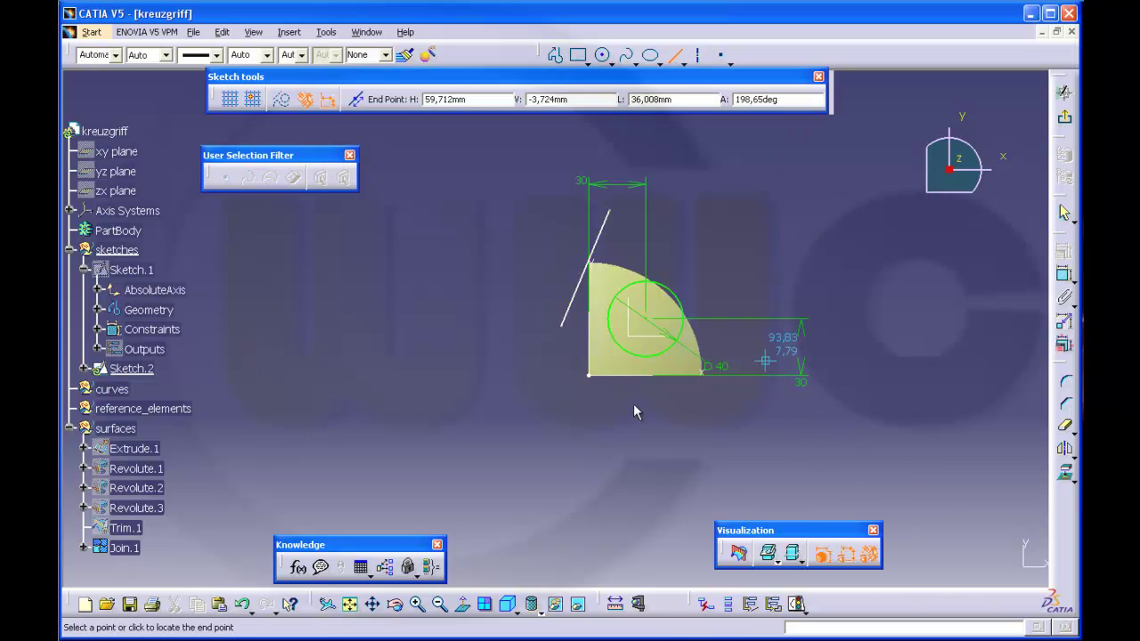
{"action": "left_click", "coordinate": [622, 402]}
{"action": "left_click", "coordinate": [873, 266]}
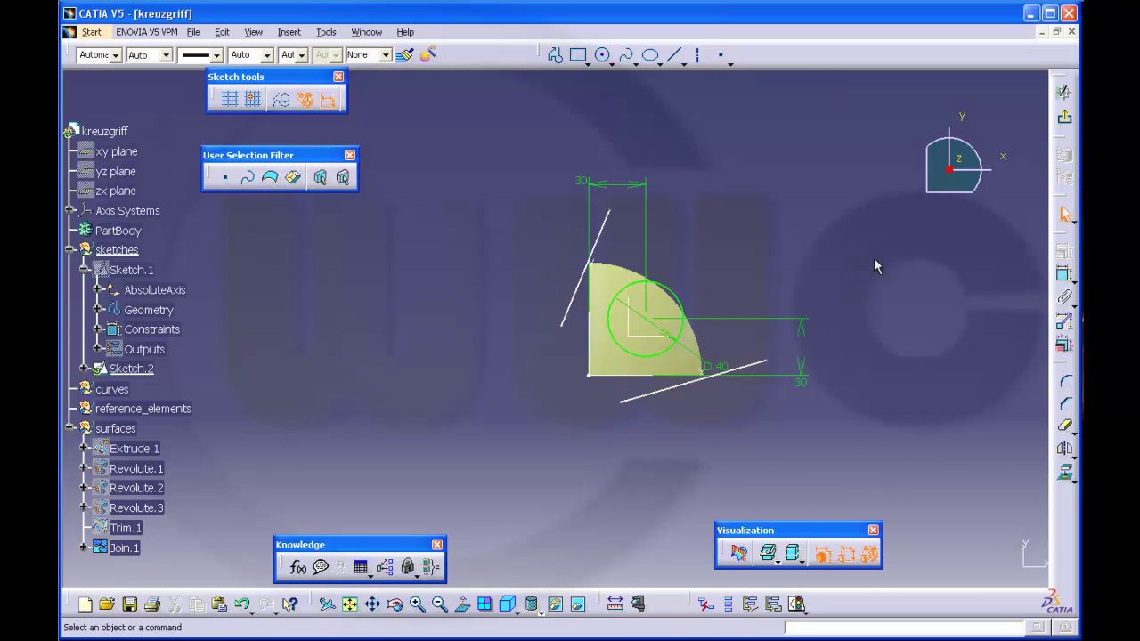
Constrain both slanted lines, the lower shallow one and the upper steep one, to be tangent to the 40 mm circle
{"action": "left_click", "coordinate": [1065, 278]}
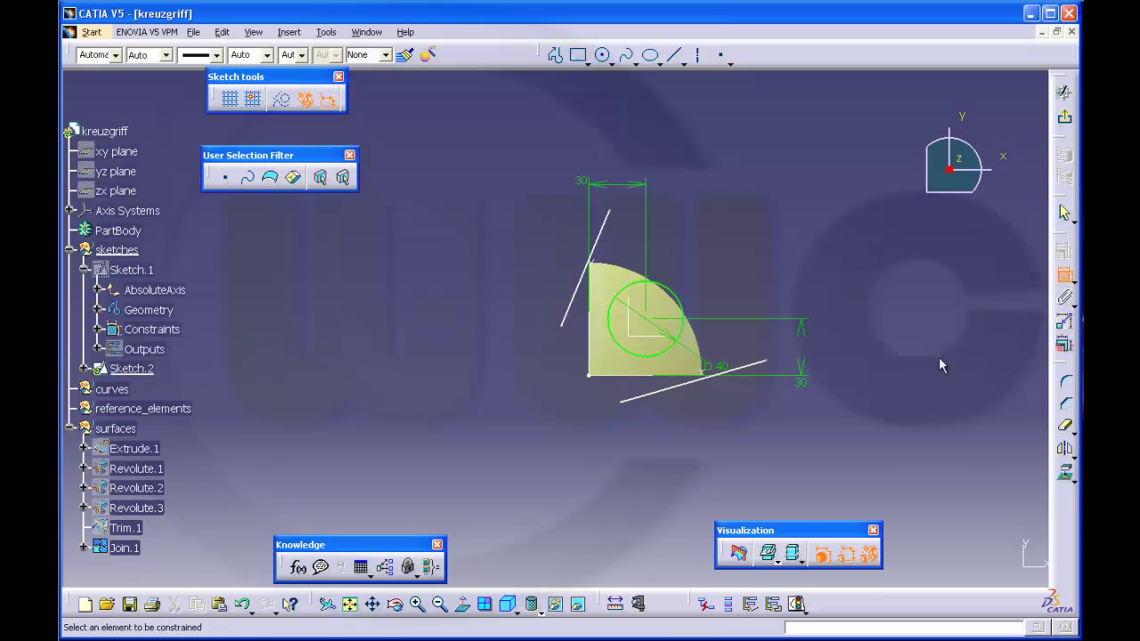
{"action": "left_click", "coordinate": [679, 385]}
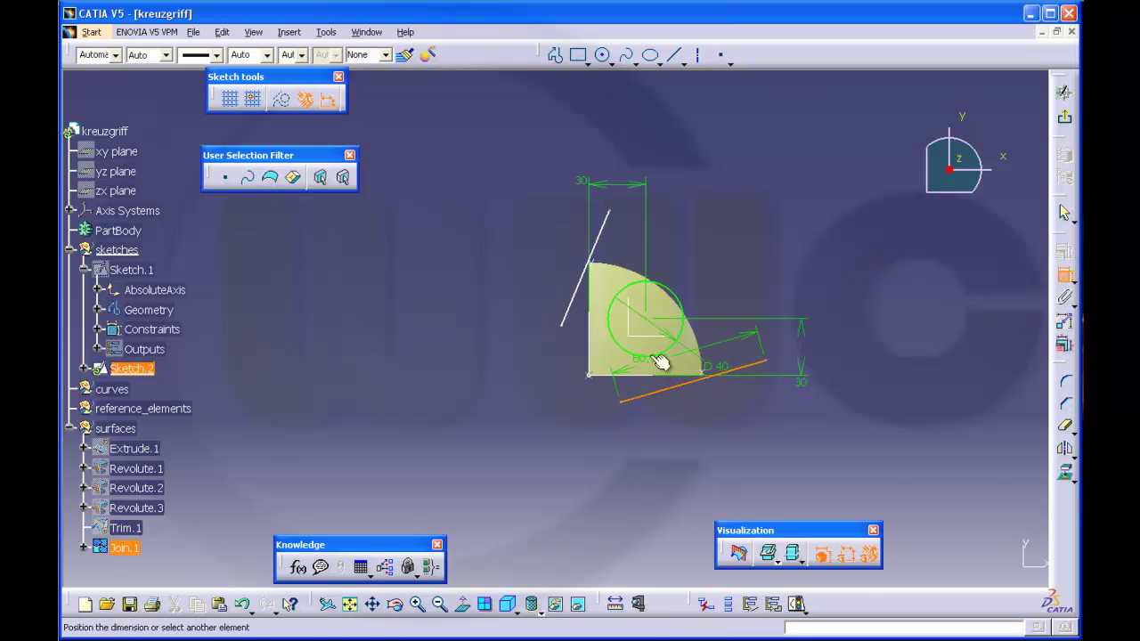
{"action": "right_click", "coordinate": [751, 237]}
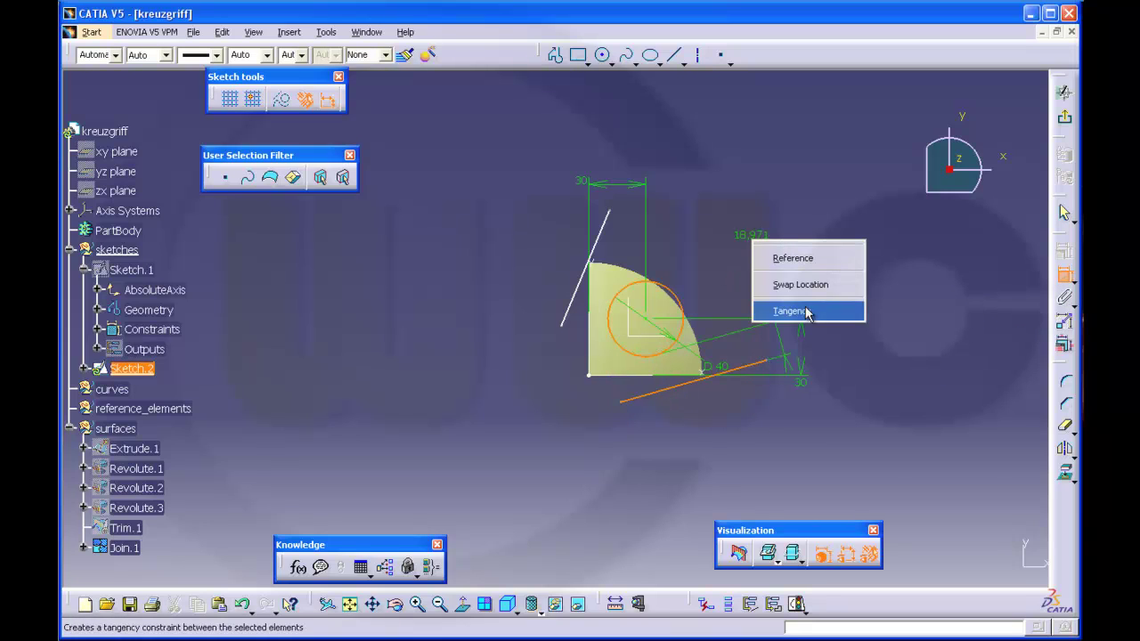
{"action": "left_click", "coordinate": [840, 308]}
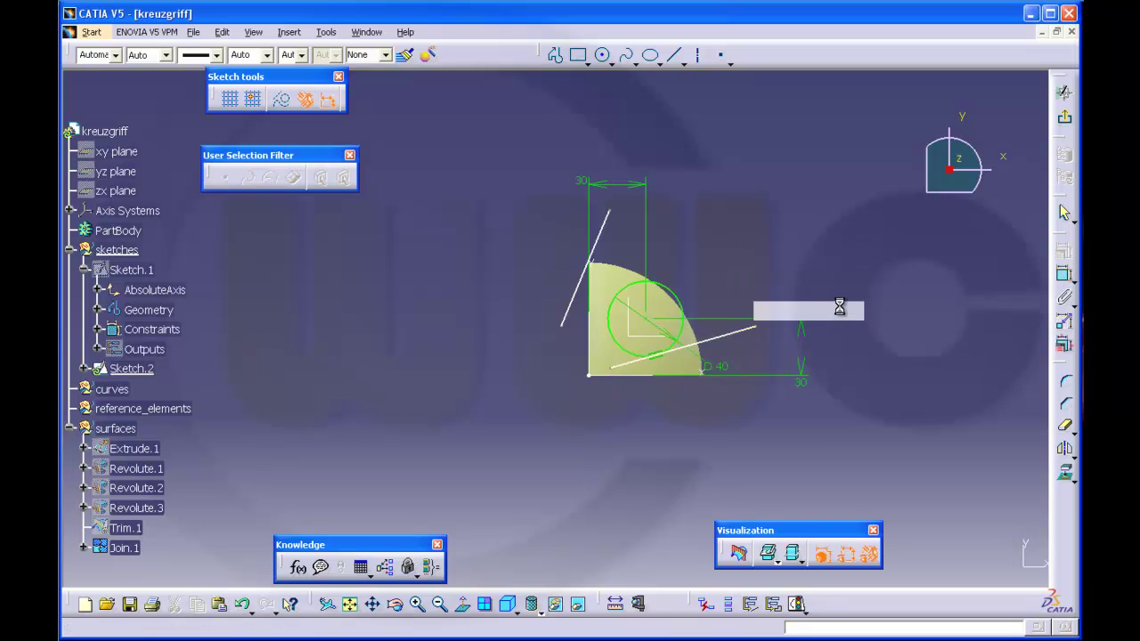
{"action": "left_click", "coordinate": [574, 294]}
{"action": "left_click", "coordinate": [609, 321]}
{"action": "right_click", "coordinate": [482, 263]}
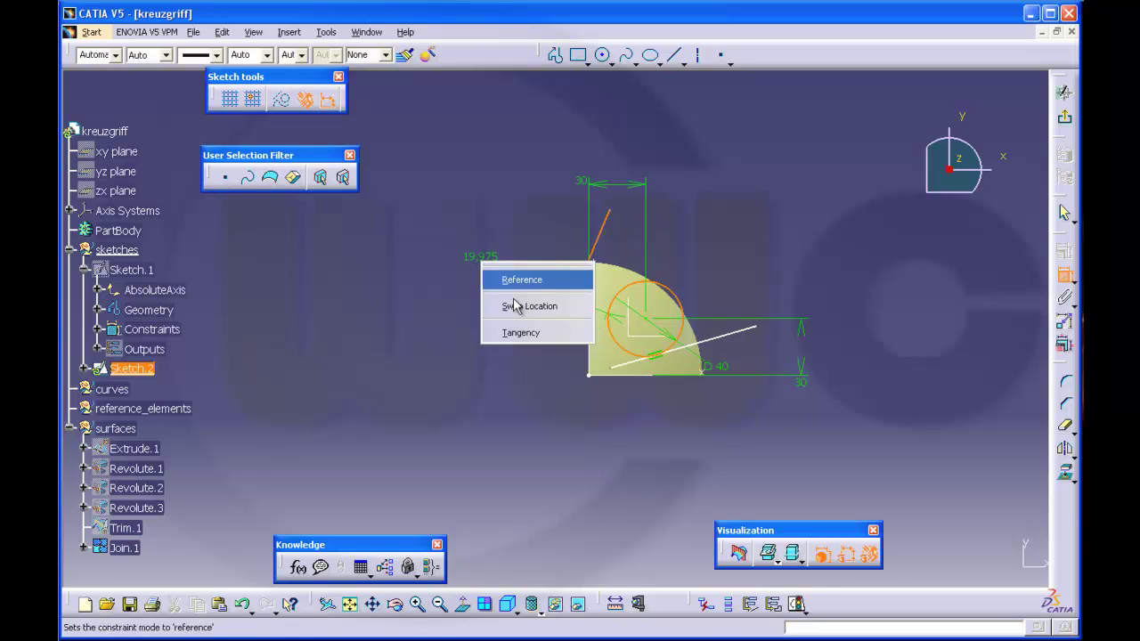
{"action": "left_click", "coordinate": [516, 335]}
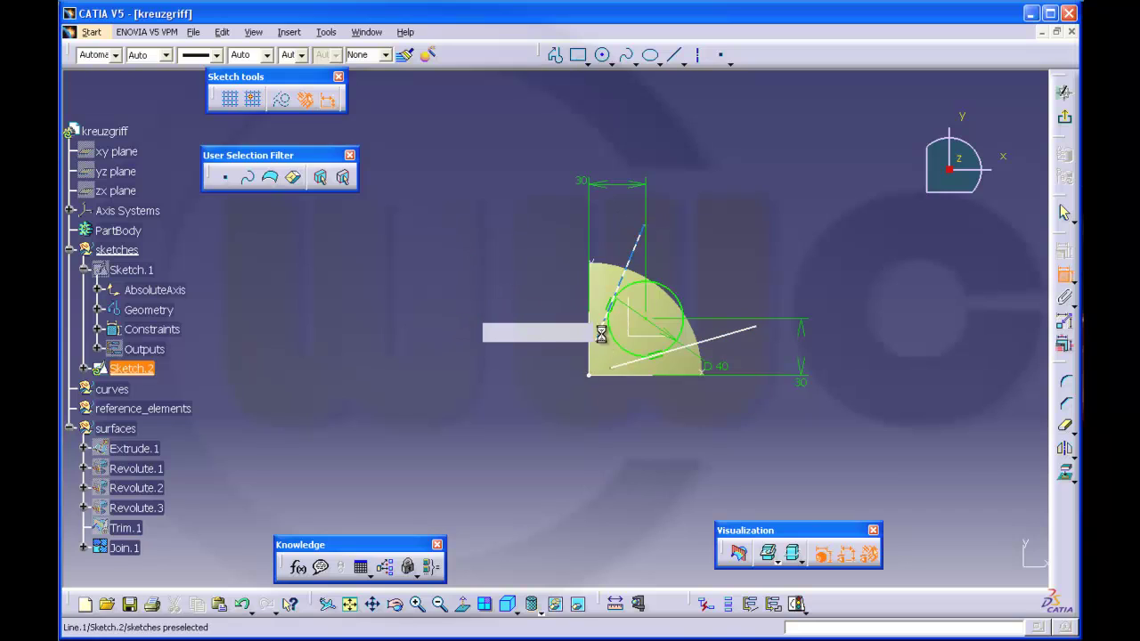
Dimension the angle between the two tangent lines and set it to 90 degrees
{"action": "left_click", "coordinate": [636, 248]}
{"action": "left_click", "coordinate": [736, 329]}
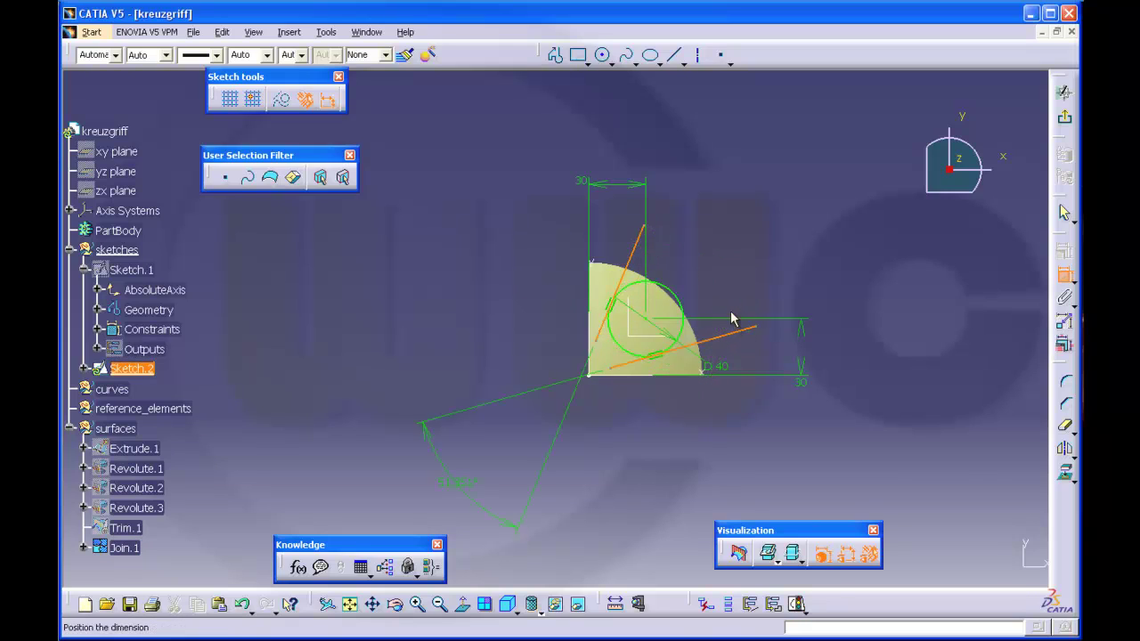
{"action": "left_click", "coordinate": [721, 292]}
{"action": "double_click", "coordinate": [706, 290]}
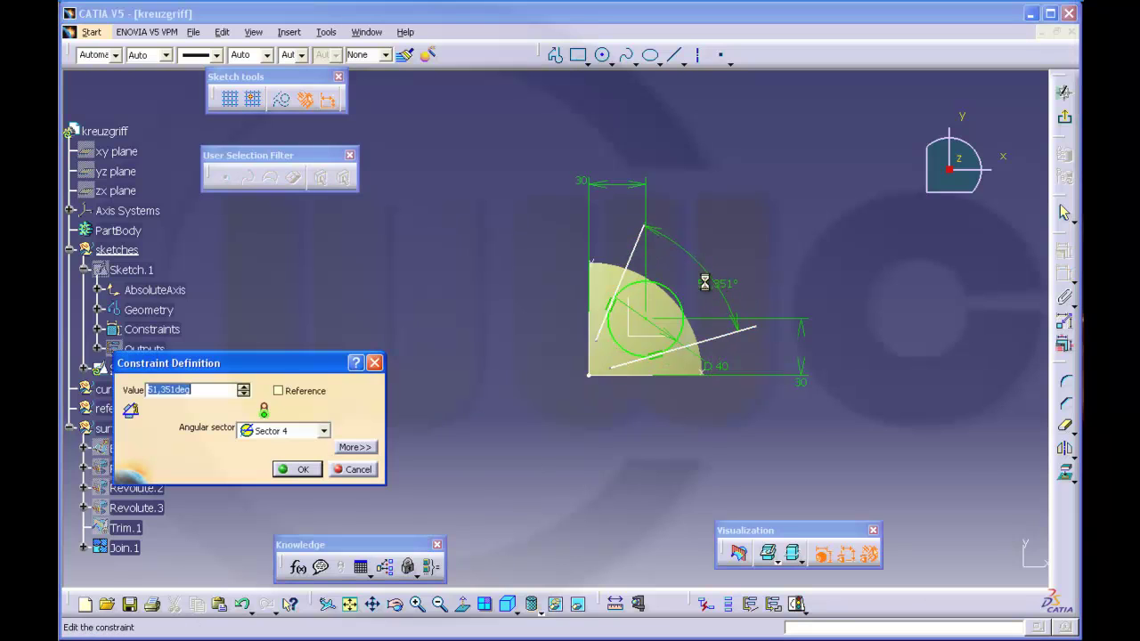
{"action": "key", "text": "Return"}
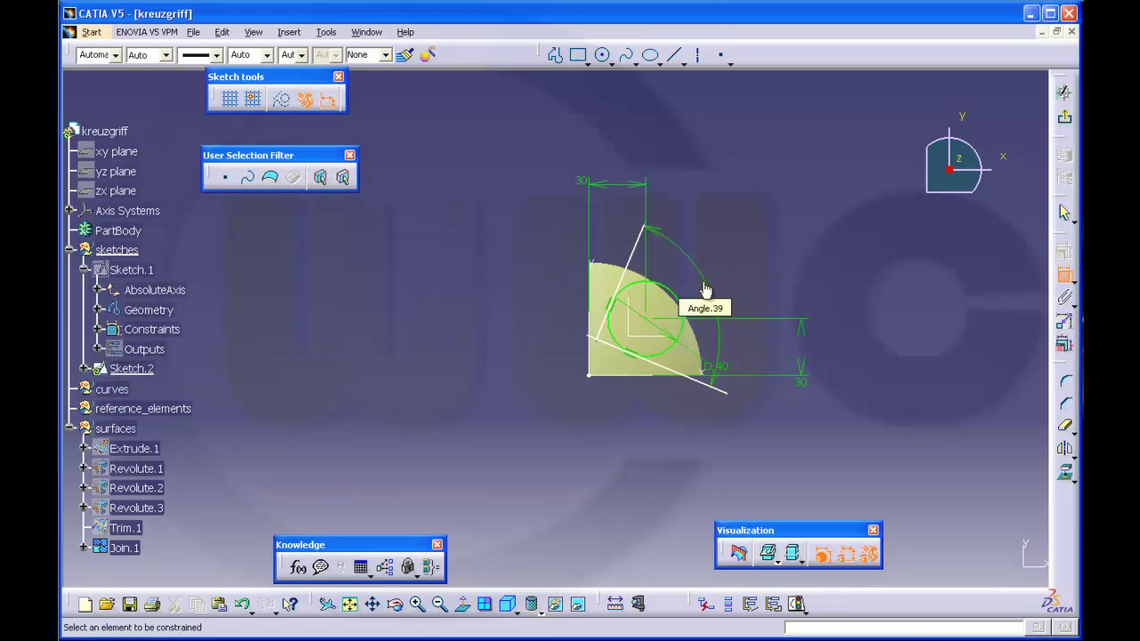
Constrain the lower tangent line to be parallel to the absolute X axis
{"action": "left_click", "coordinate": [728, 398]}
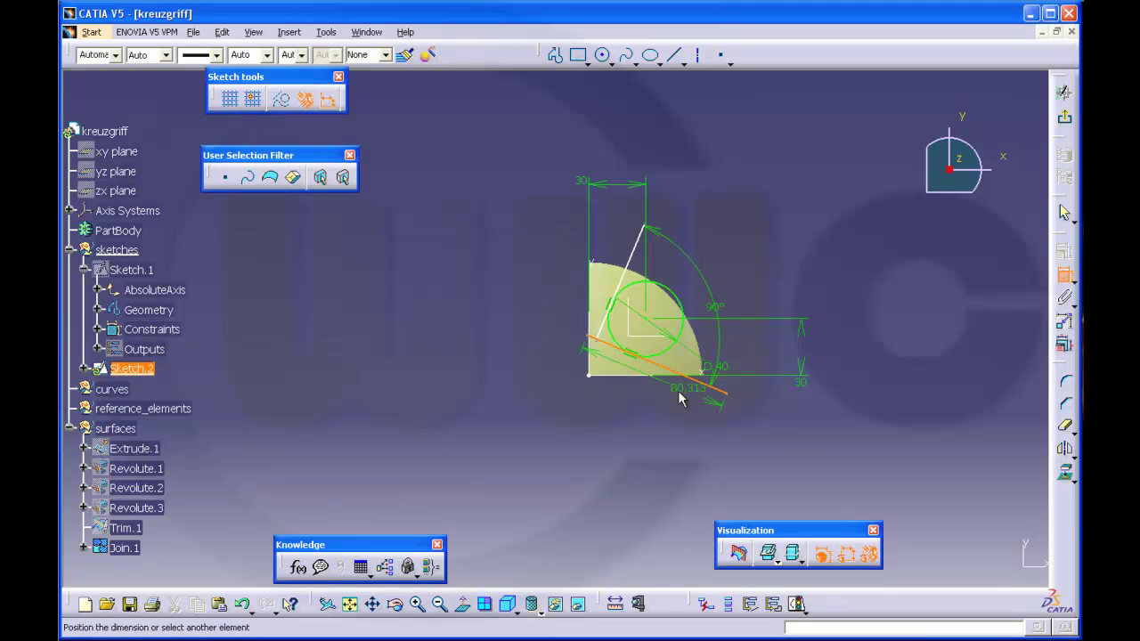
{"action": "left_click", "coordinate": [708, 375]}
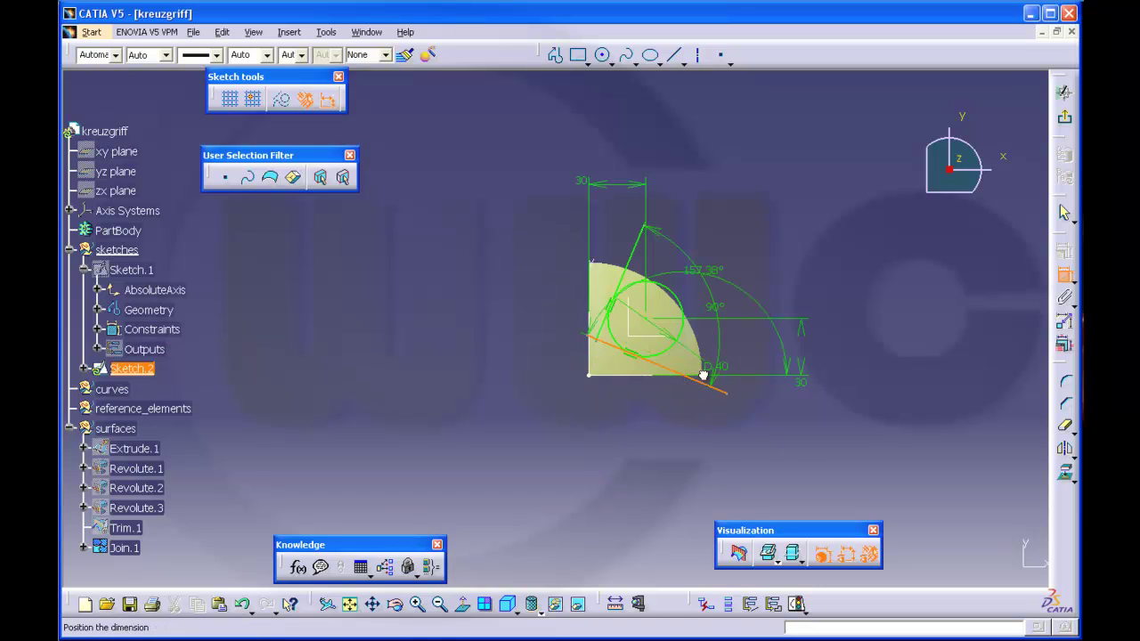
{"action": "right_click", "coordinate": [864, 326]}
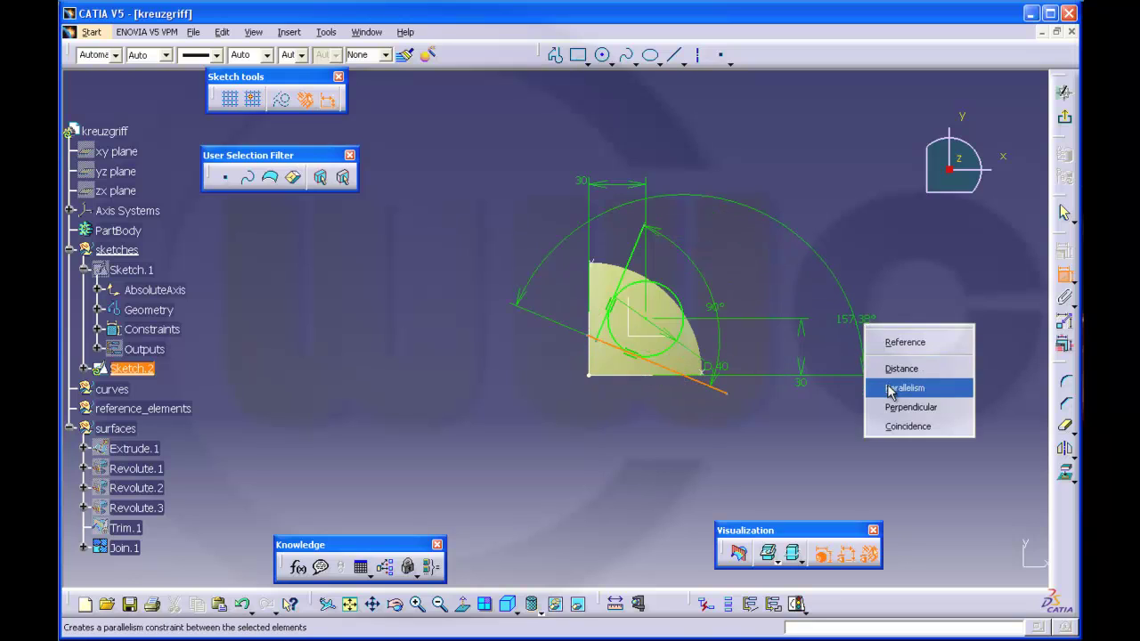
{"action": "left_click", "coordinate": [890, 391]}
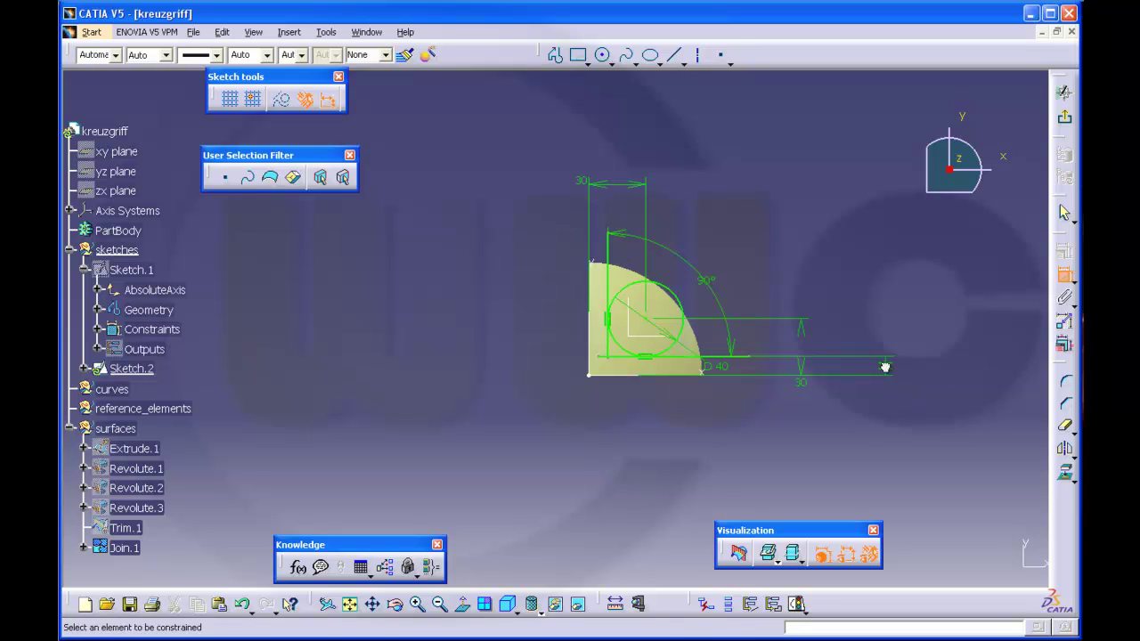
Quick-trim the two lines back to their tangent points and the circle down to the quarter arc joining them
{"action": "mouse_move", "coordinate": [821, 387]}
{"action": "middle_mouse_down"}
{"action": "mouse_move", "coordinate": [852, 501]}
{"action": "mouse_move", "coordinate": [827, 433]}
{"action": "mouse_move", "coordinate": [682, 431]}
{"action": "middle_mouse_up"}
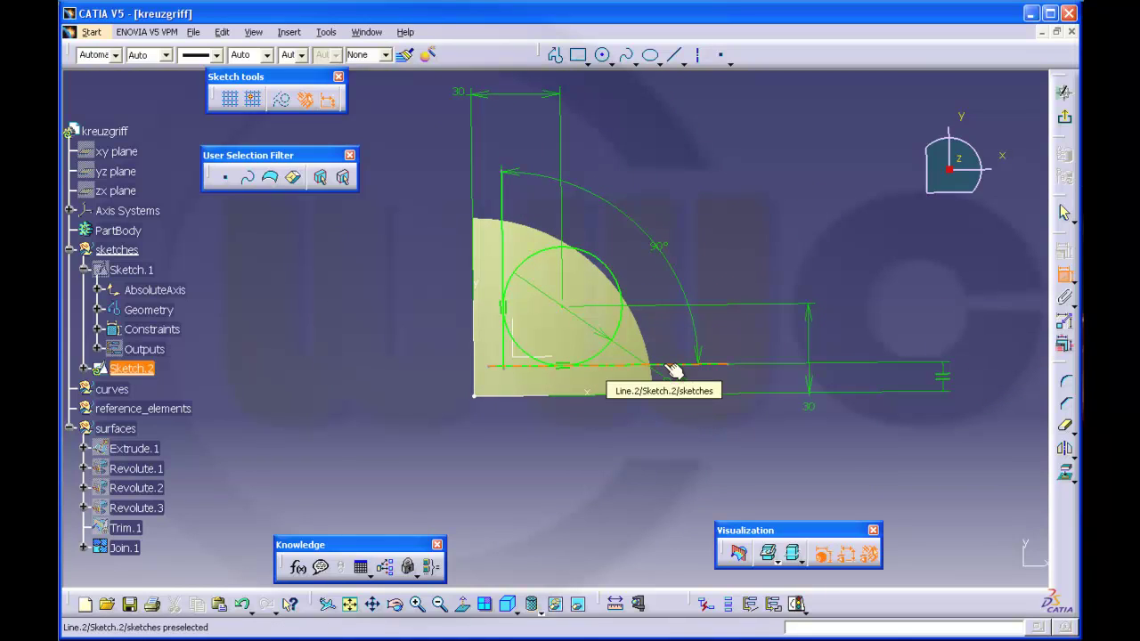
{"action": "left_click", "coordinate": [1066, 429]}
{"action": "left_click", "coordinate": [1066, 428]}
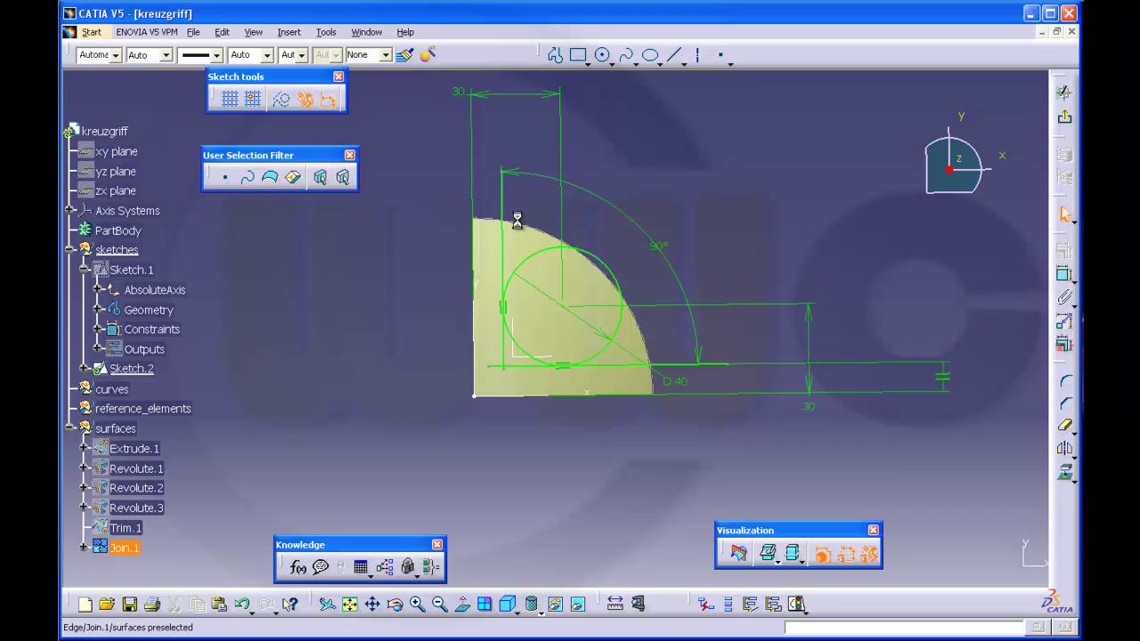
{"action": "left_click", "coordinate": [526, 345]}
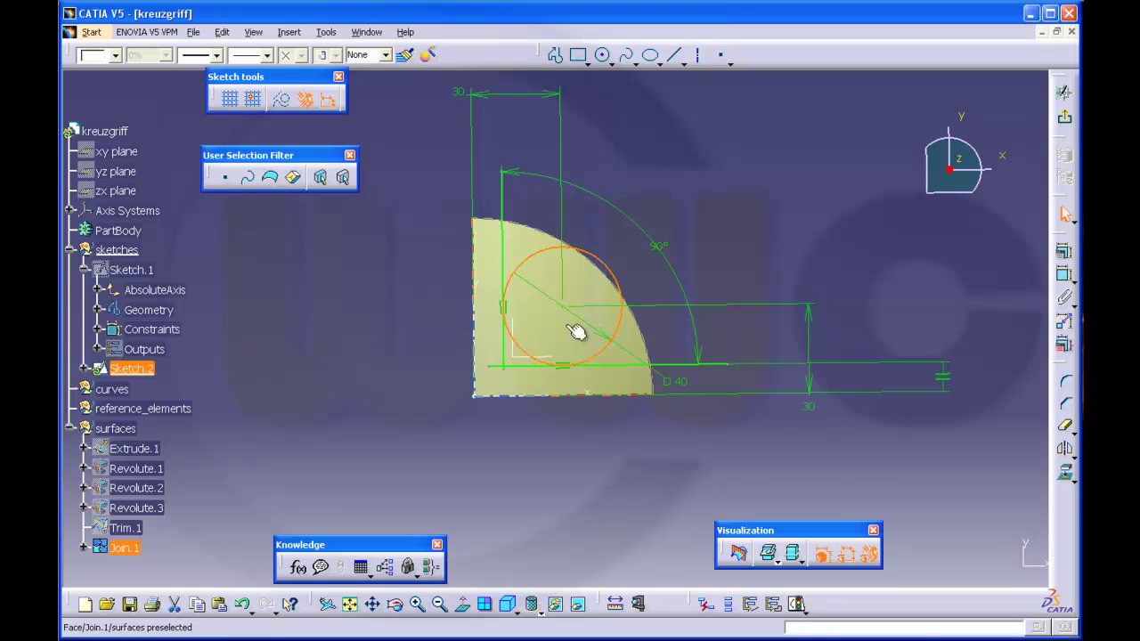
{"action": "left_click", "coordinate": [1065, 425]}
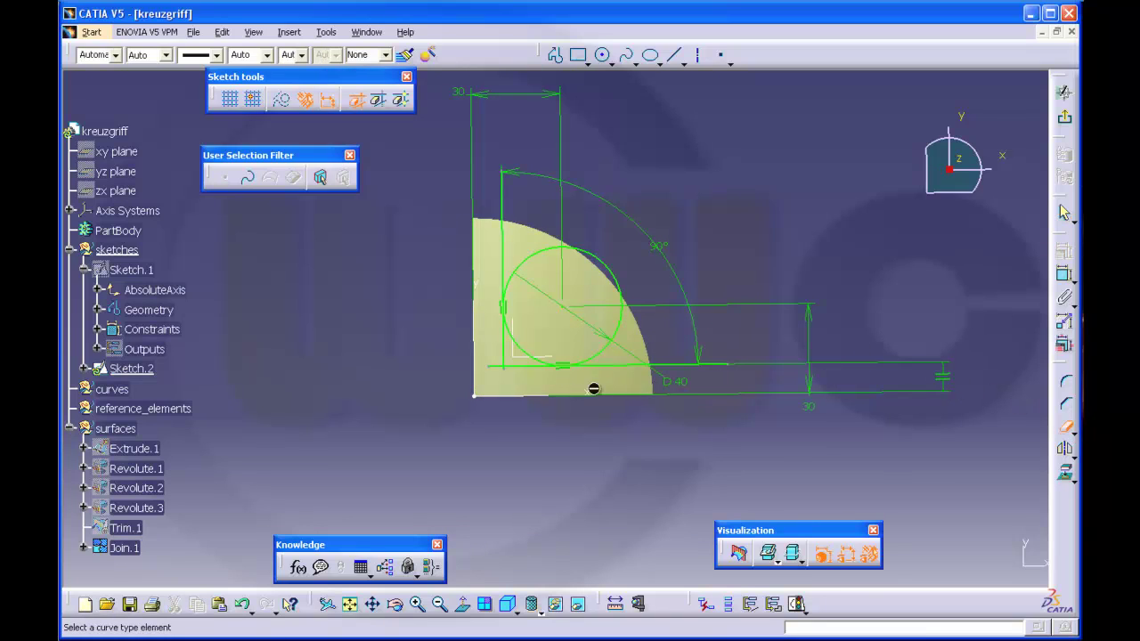
{"action": "left_click", "coordinate": [521, 370]}
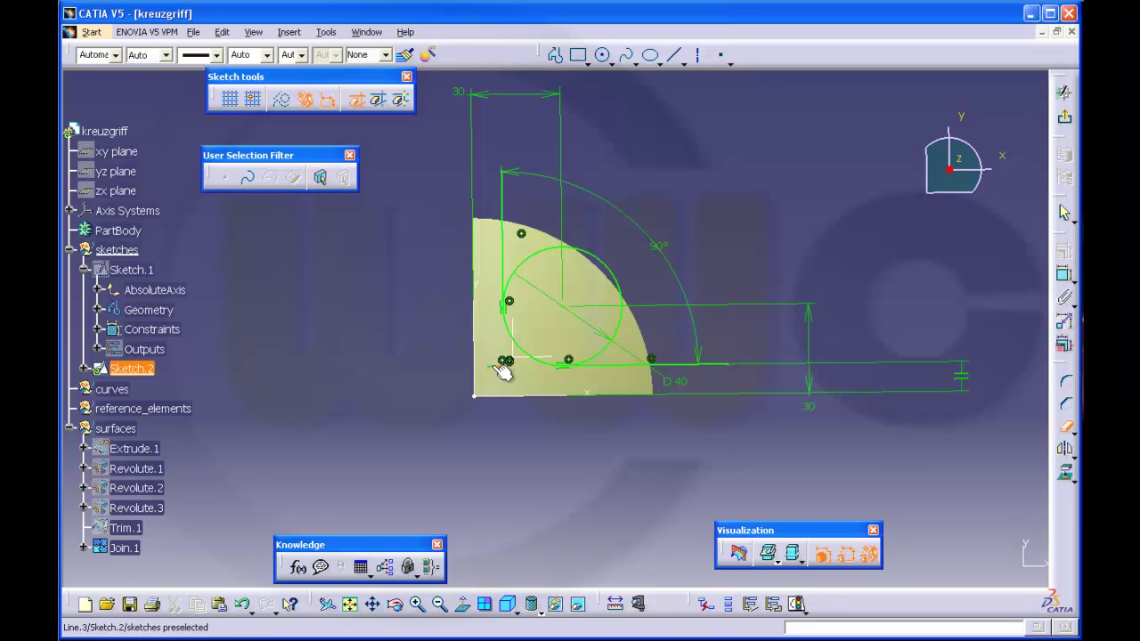
{"action": "mouse_move", "coordinate": [512, 374]}
{"action": "middle_mouse_down"}
{"action": "mouse_move", "coordinate": [534, 374]}
{"action": "mouse_move", "coordinate": [540, 273]}
{"action": "middle_mouse_up"}
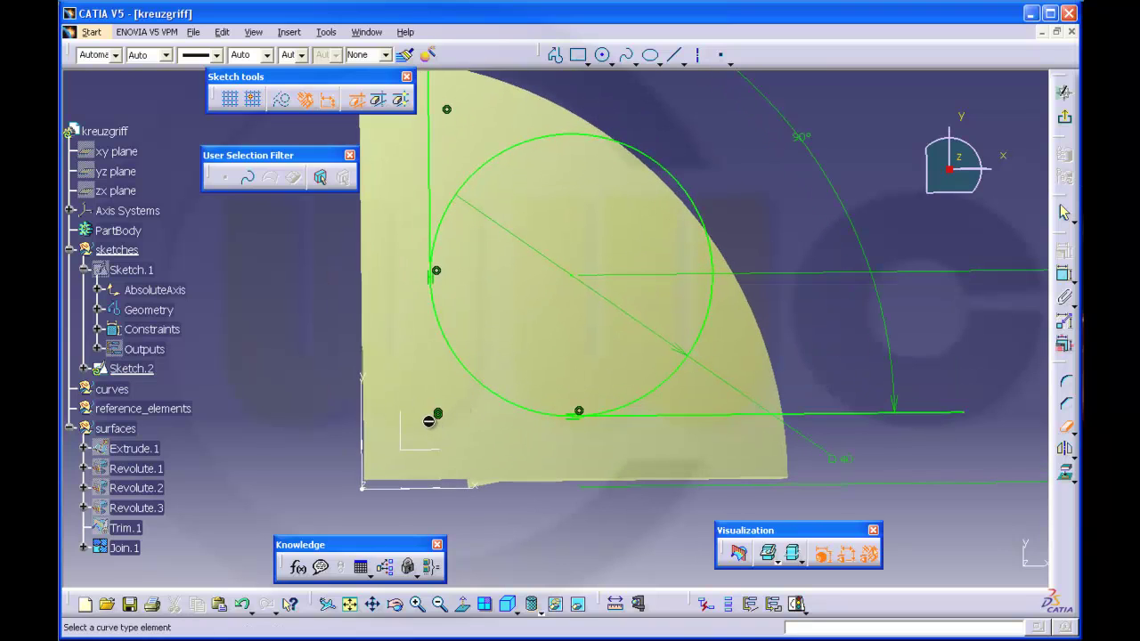
{"action": "mouse_move", "coordinate": [438, 425]}
{"action": "middle_mouse_down"}
{"action": "mouse_move", "coordinate": [466, 343]}
{"action": "mouse_move", "coordinate": [504, 326]}
{"action": "mouse_move", "coordinate": [533, 349]}
{"action": "middle_mouse_up"}
{"action": "left_click", "coordinate": [446, 373]}
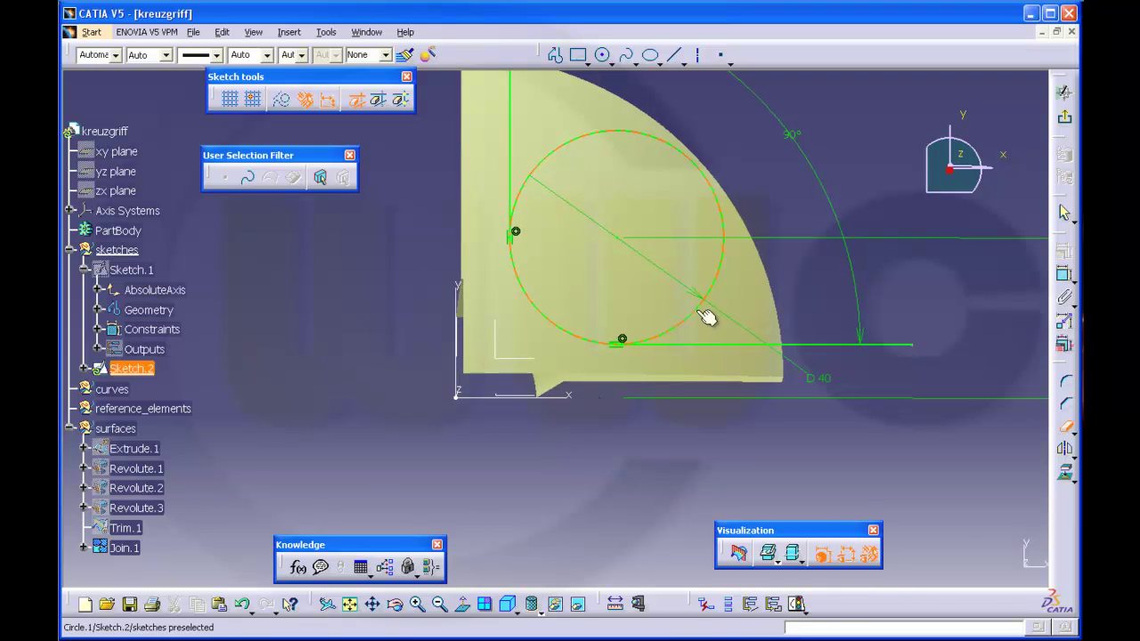
{"action": "middle_click_drag", "start_coordinate": [1001, 159], "coordinate": [1002, 232]}
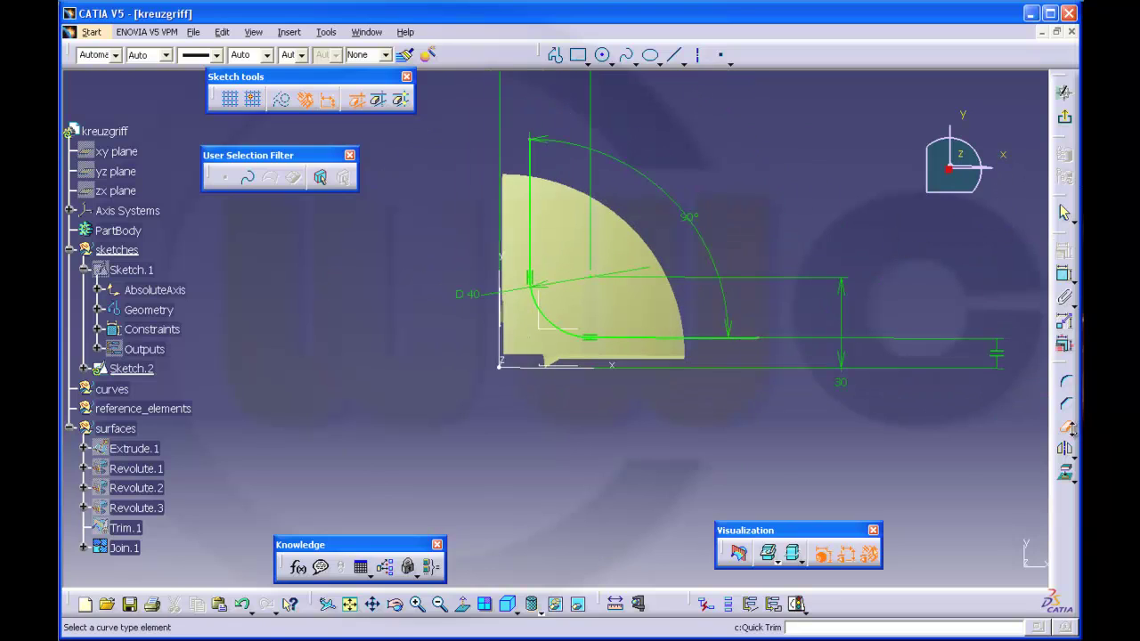
Dimension the length of the horizontal line beside the arc and set it to 40 mm
{"action": "left_click", "coordinate": [1062, 274]}
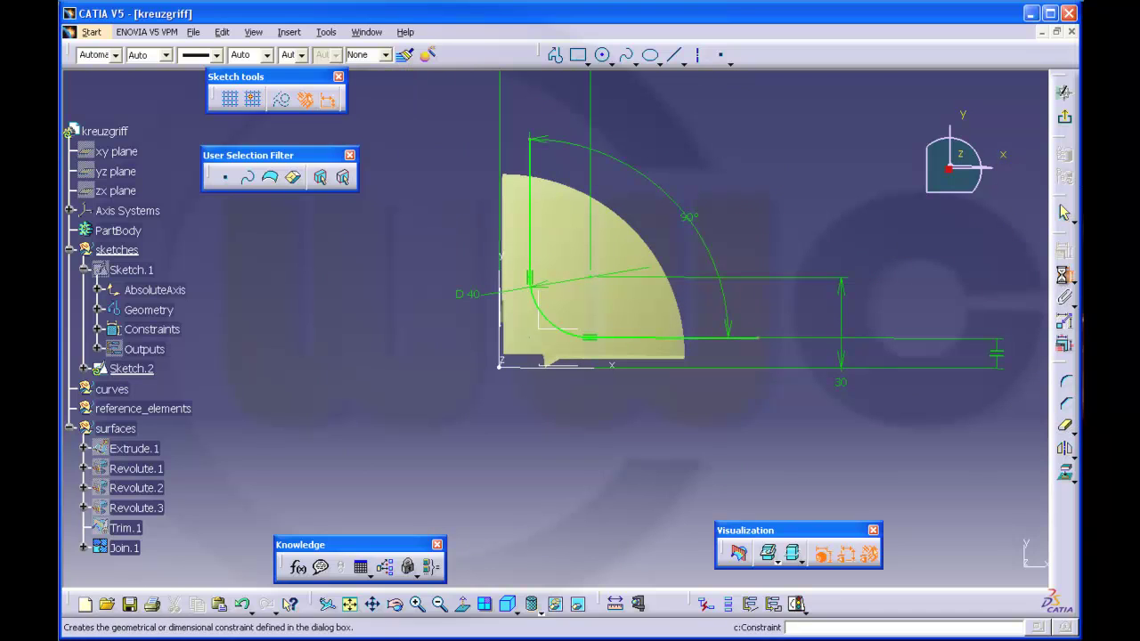
{"action": "left_click", "coordinate": [704, 338]}
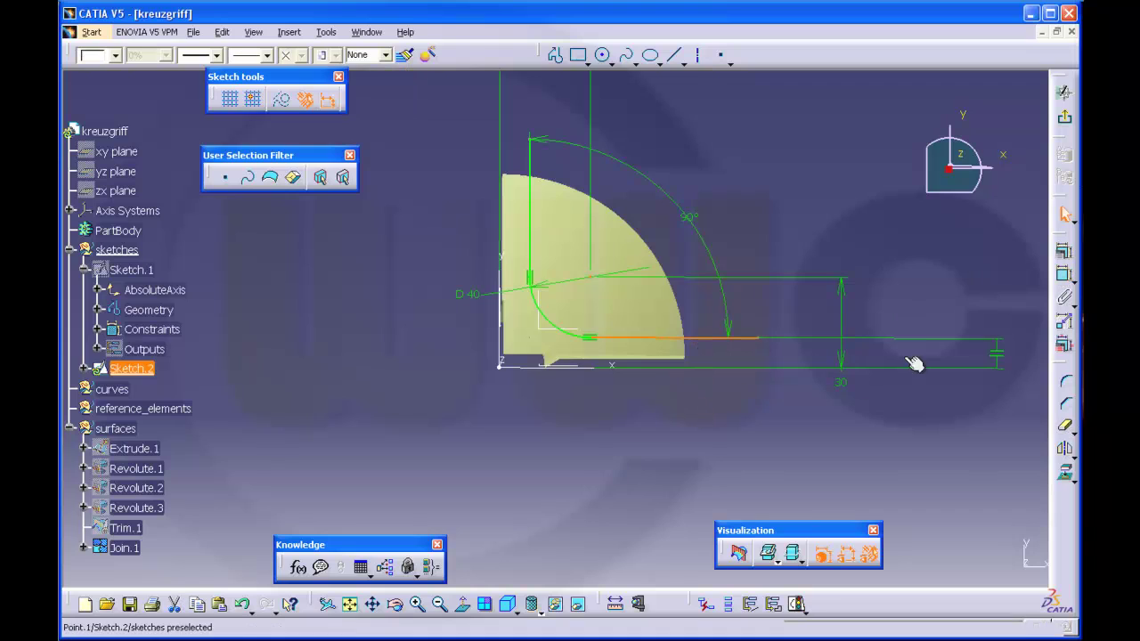
{"action": "left_click", "coordinate": [1062, 274]}
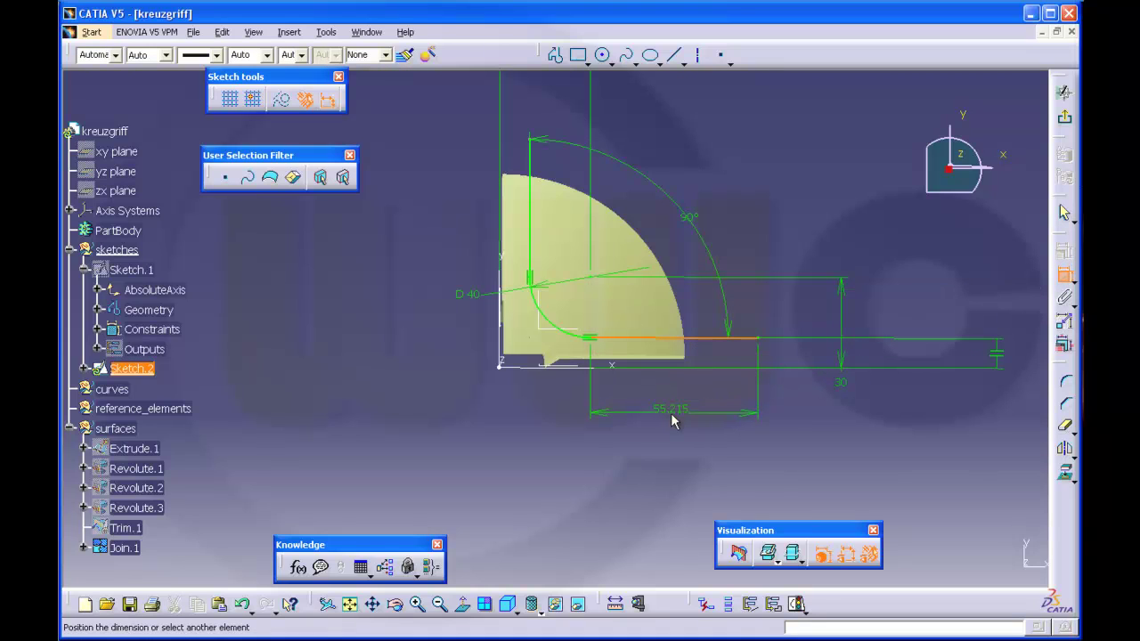
{"action": "left_click", "coordinate": [667, 421]}
{"action": "double_click", "coordinate": [656, 405]}
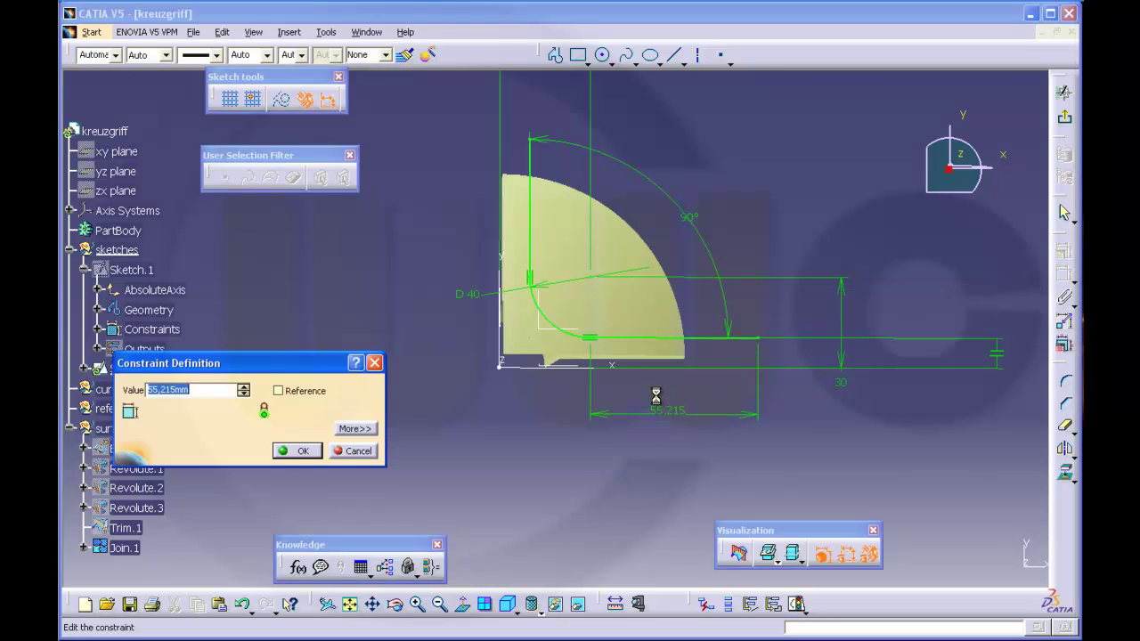
{"action": "type", "text": "40"}
{"action": "key", "text": "Return"}
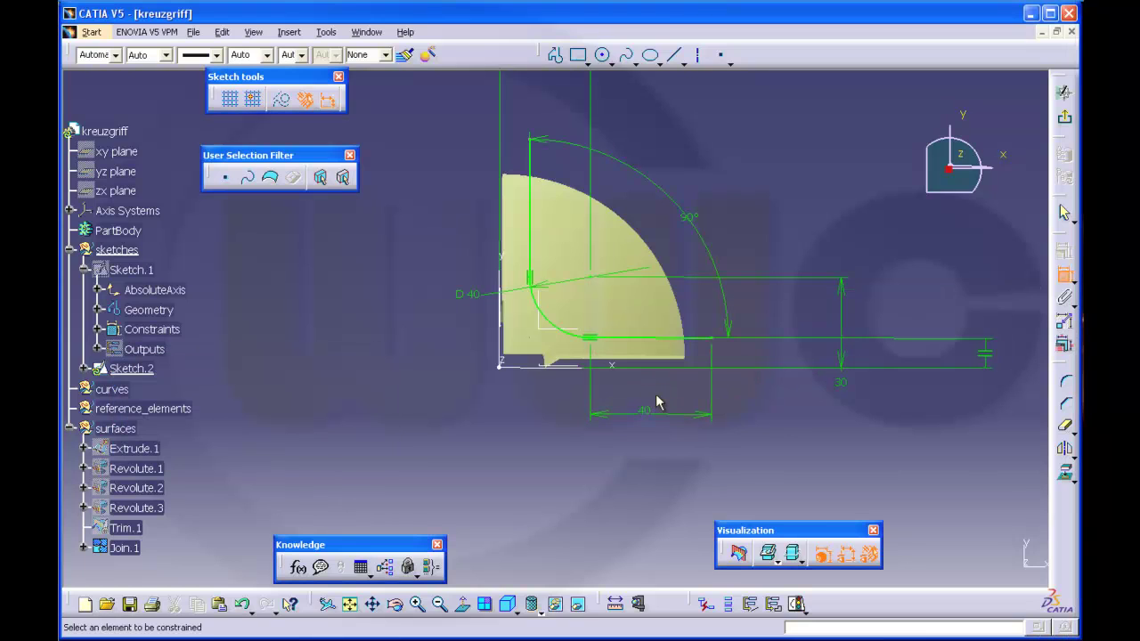
Dimension the length of the vertical line above the arc and set it to 40 mm
{"action": "left_click", "coordinate": [532, 189]}
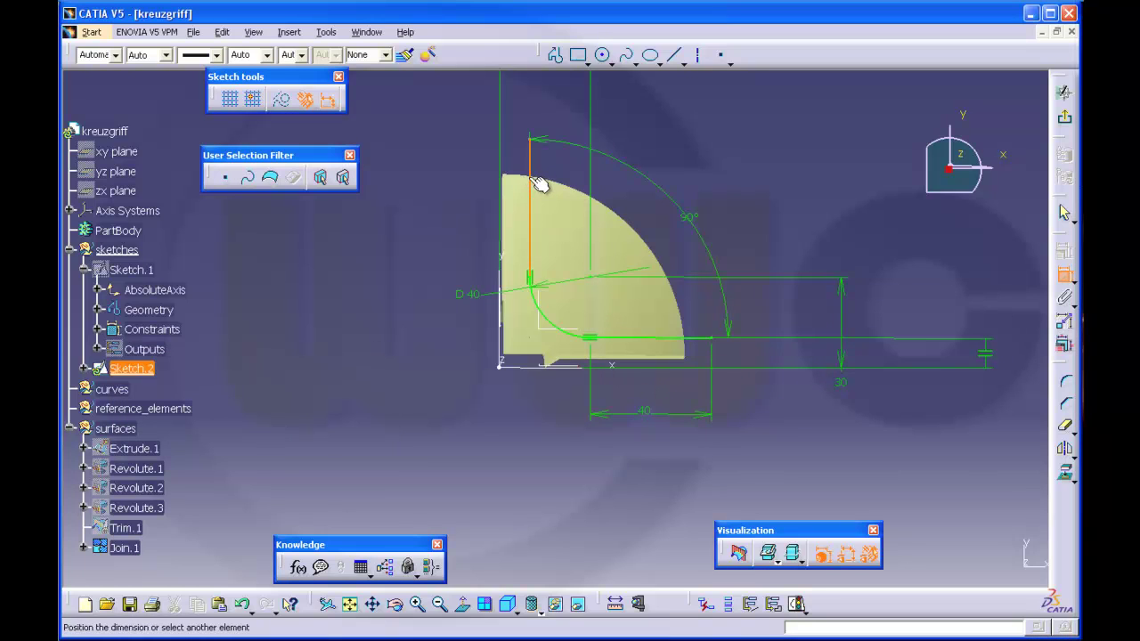
{"action": "double_click", "coordinate": [407, 198]}
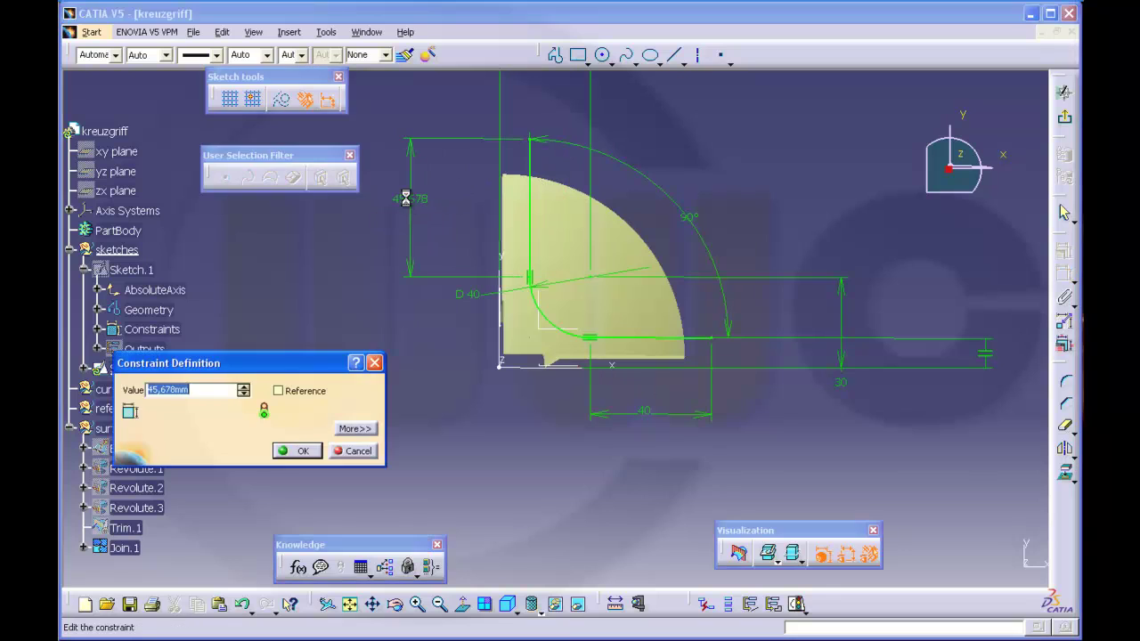
{"action": "type", "text": "40"}
{"action": "key", "text": "Return"}
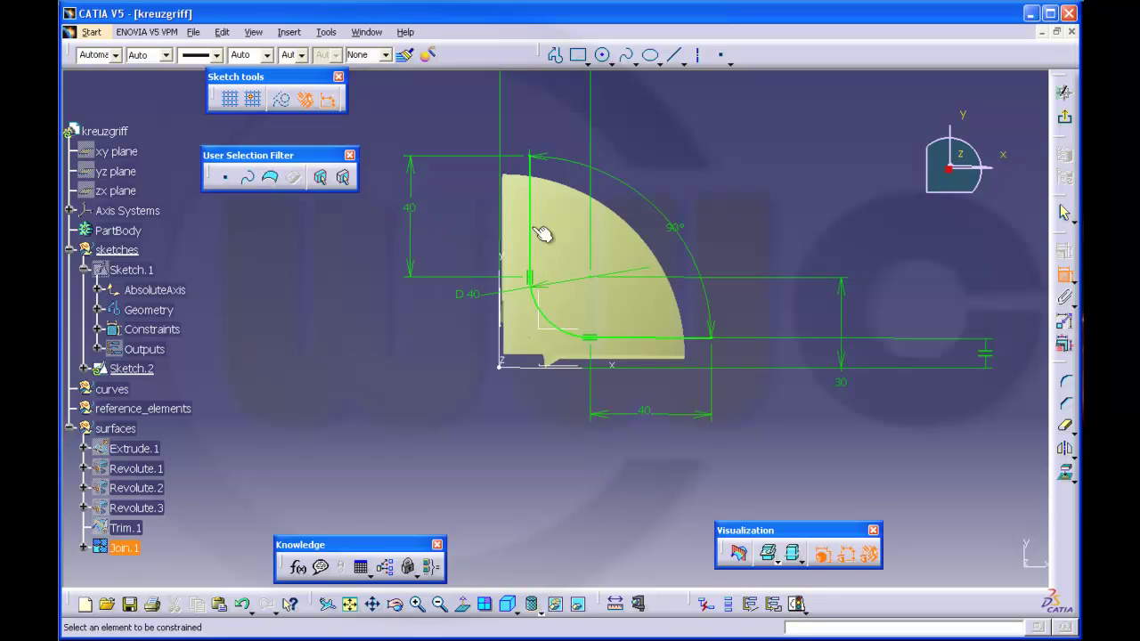
Exit the recess sketch and define the surfaces geometrical set as the work object
{"action": "left_click", "coordinate": [1064, 117]}
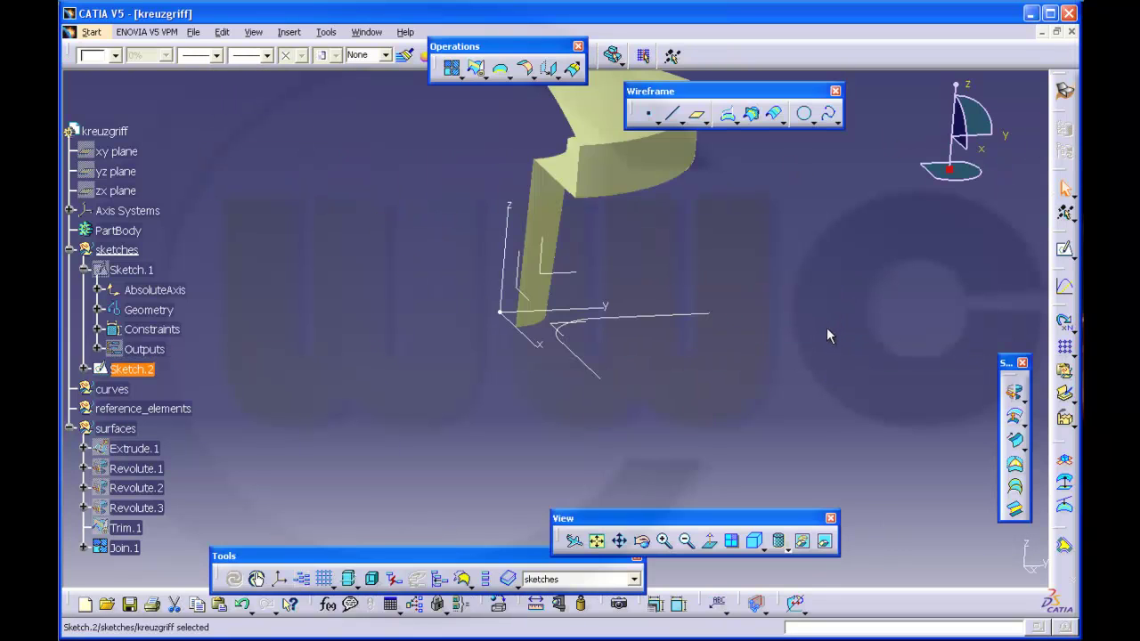
{"action": "mouse_move", "coordinate": [680, 285]}
{"action": "middle_mouse_down"}
{"action": "mouse_move", "coordinate": [661, 305]}
{"action": "mouse_move", "coordinate": [662, 387]}
{"action": "mouse_move", "coordinate": [618, 352]}
{"action": "middle_mouse_up"}
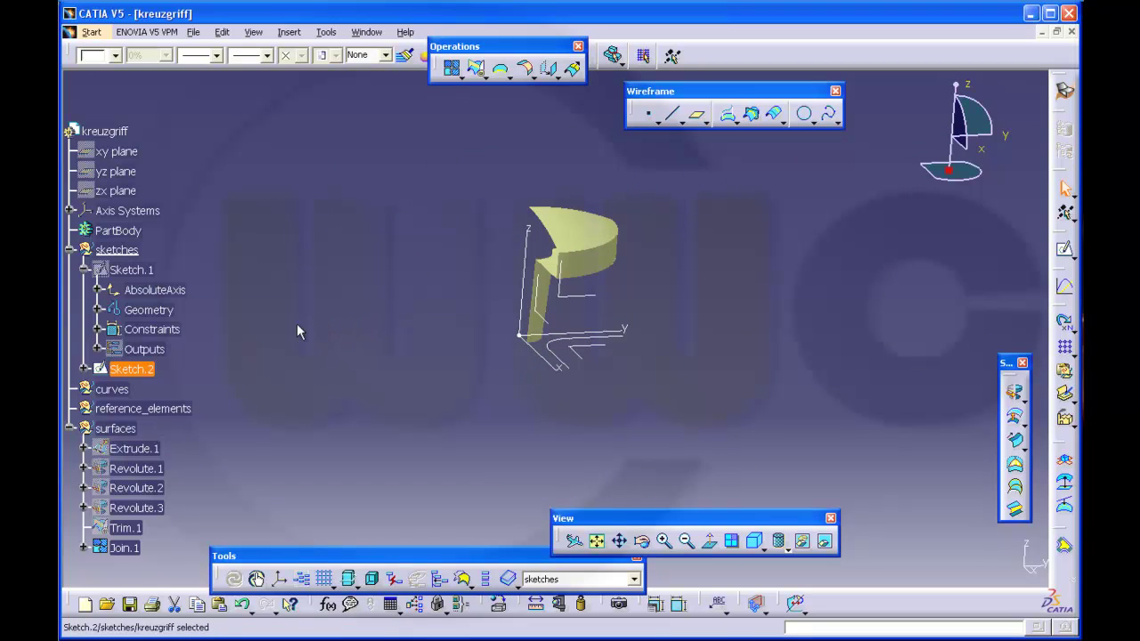
{"action": "right_click", "coordinate": [125, 428]}
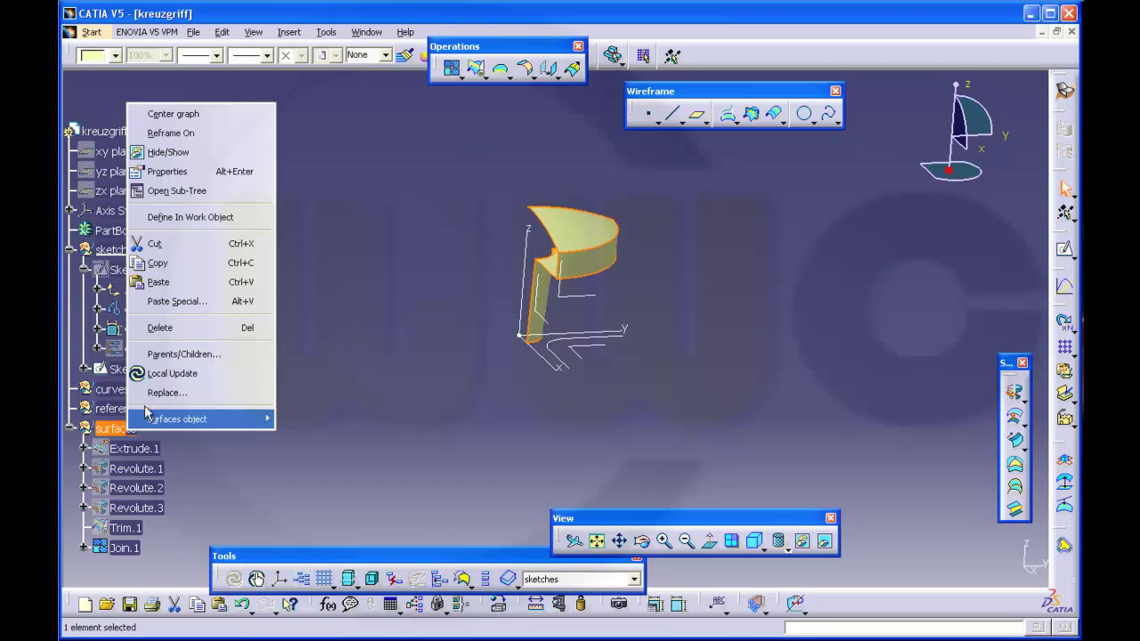
{"action": "left_click", "coordinate": [178, 219]}
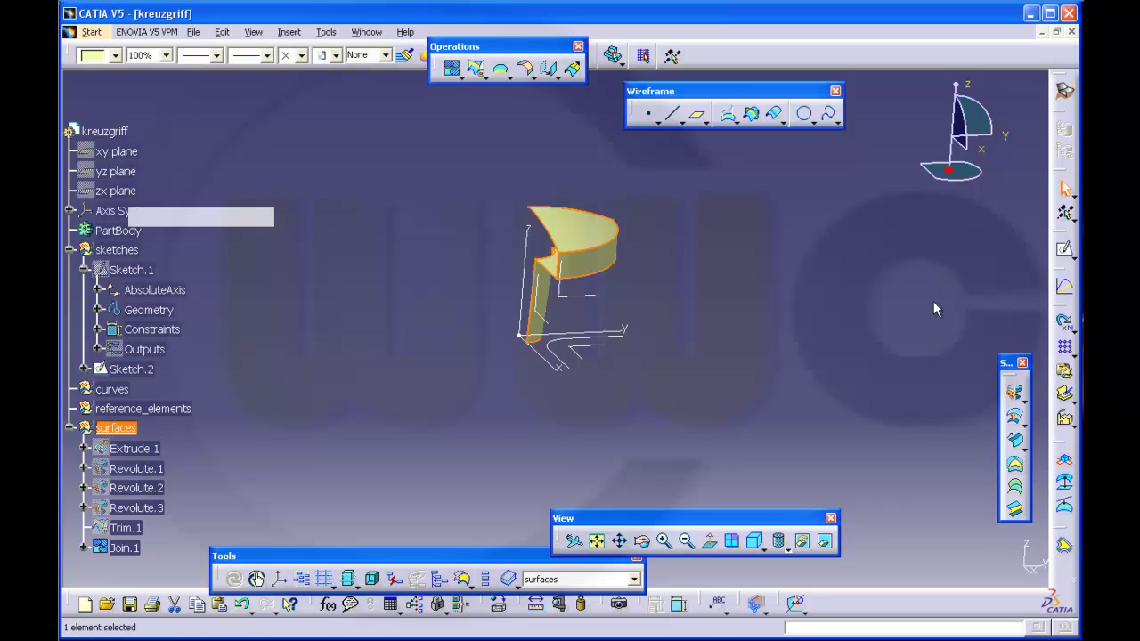
{"action": "left_click", "coordinate": [933, 301]}
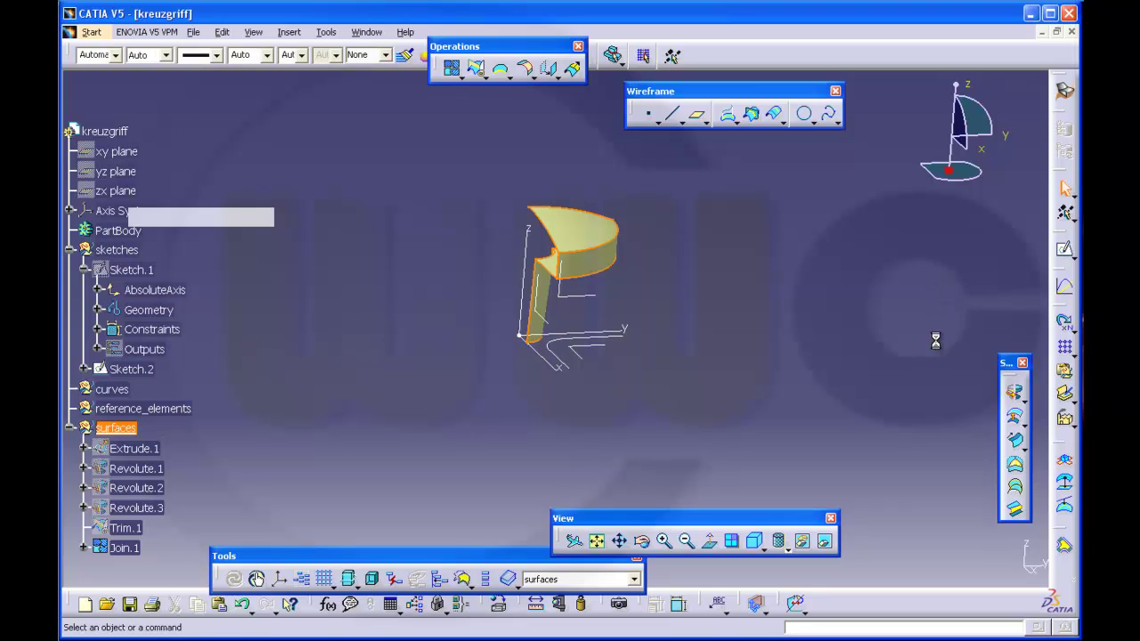
Extrude the recess profile Sketch.2 as a surface along its sketch normal, with limit 1 at 100 mm and limit 2 at 0 mm
{"action": "left_click", "coordinate": [1024, 399]}
{"action": "left_click", "coordinate": [1000, 414]}
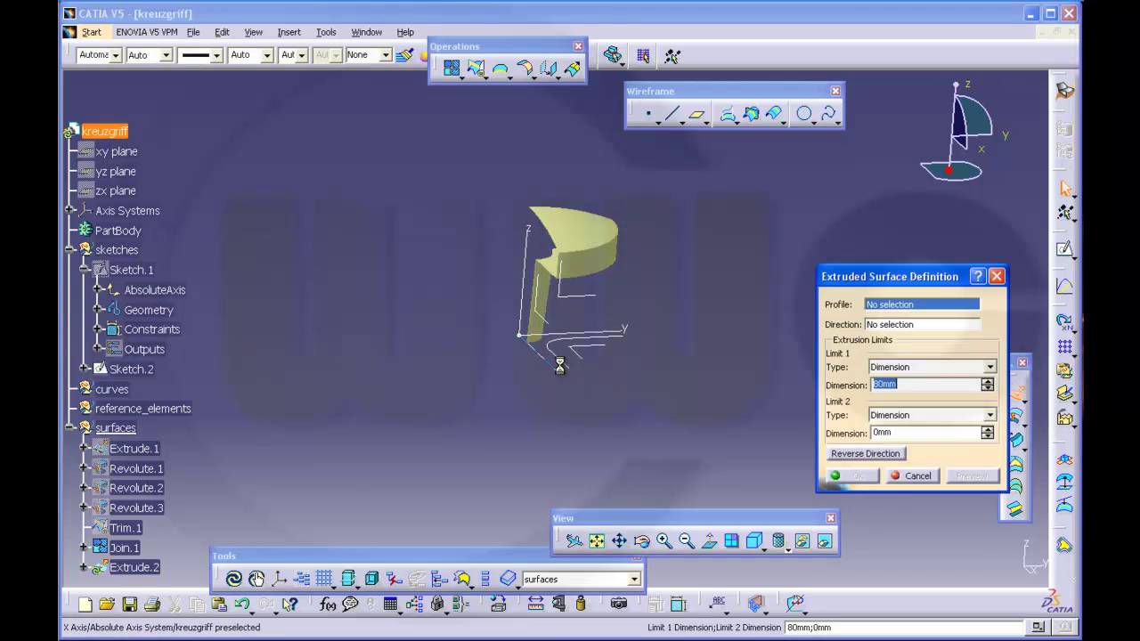
{"action": "left_click", "coordinate": [573, 364]}
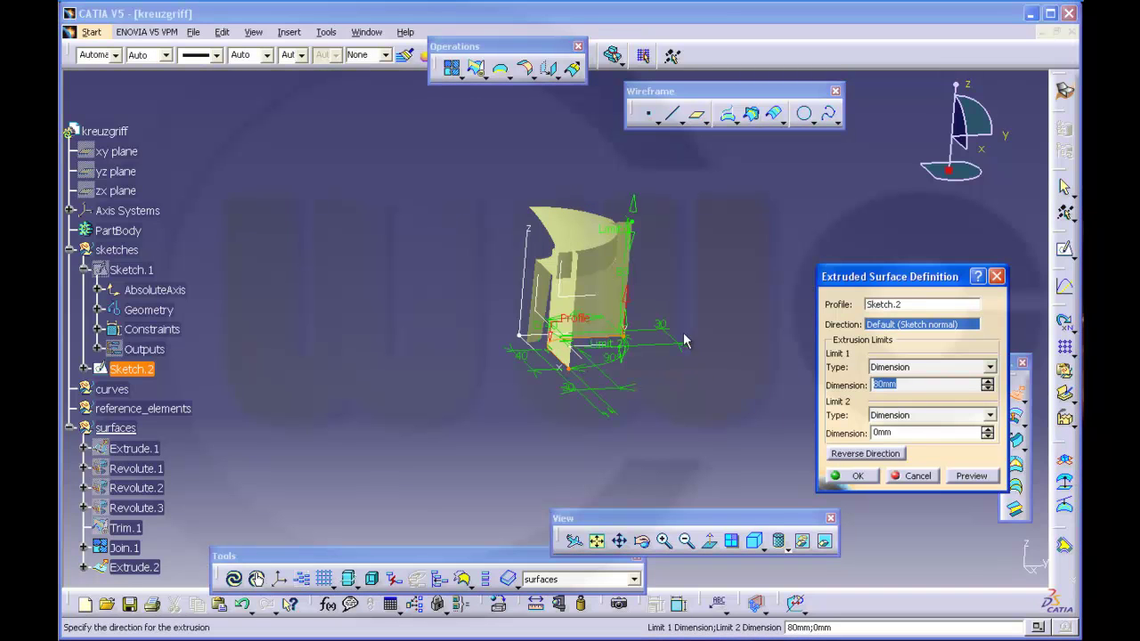
{"action": "left_click_drag", "start_coordinate": [634, 181], "coordinate": [634, 158]}
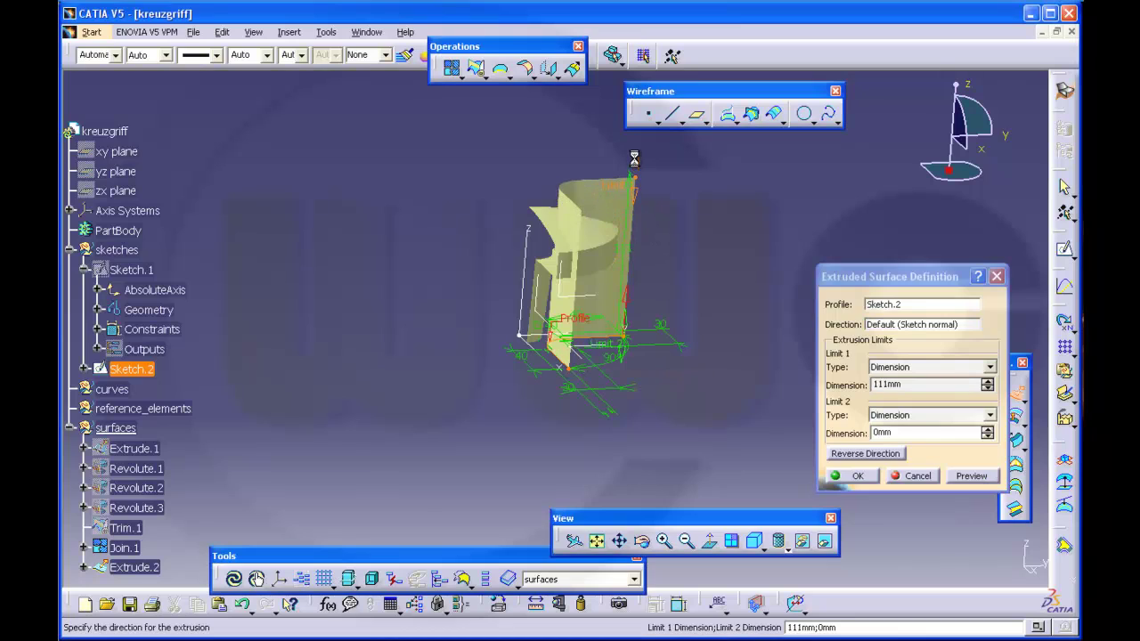
{"action": "double_click", "coordinate": [907, 384]}
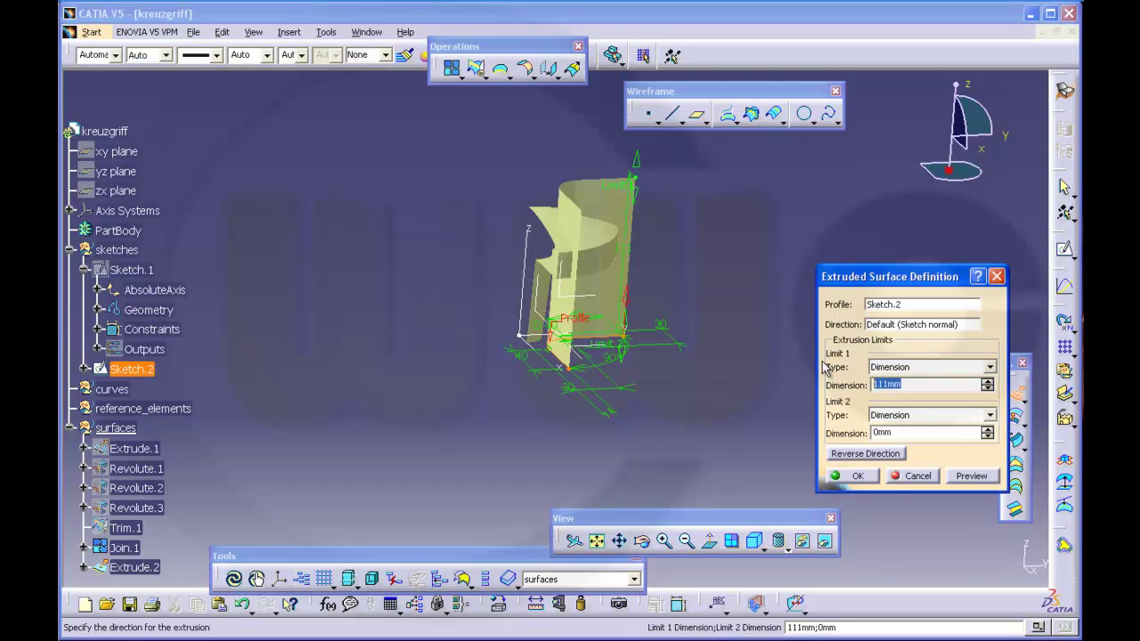
{"action": "type", "text": "100"}
{"action": "key", "text": "Tab"}
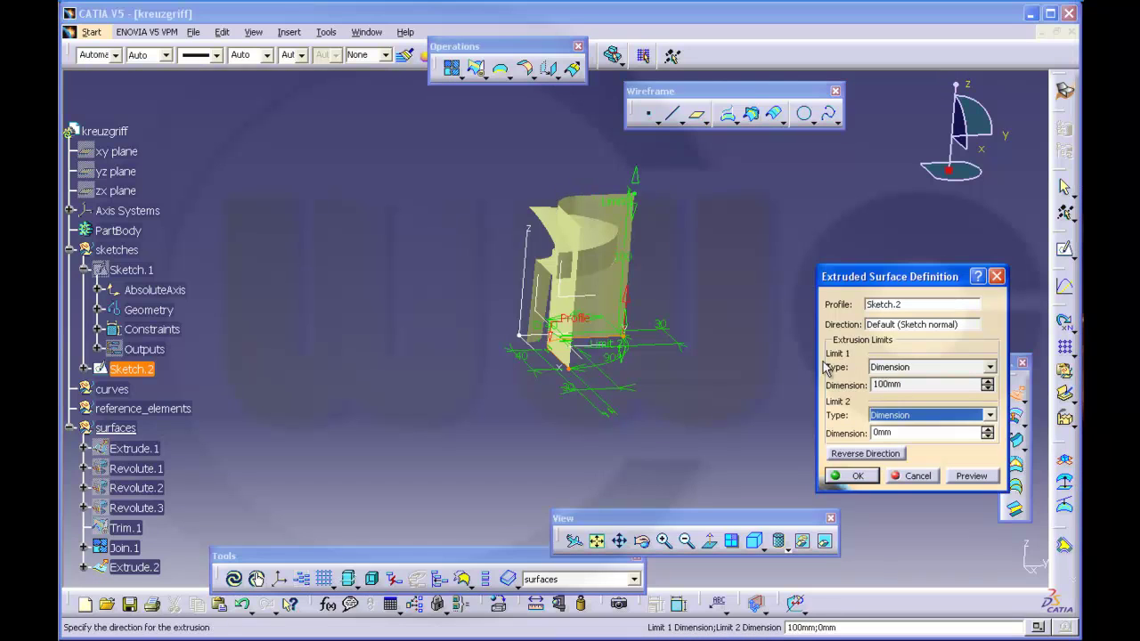
{"action": "left_click", "coordinate": [854, 475]}
Trim the joined handle surface Join.1 with the extruded recess surface Extrude.2 in Standard mode, keeping the stem and the recessed arms
{"action": "middle_click_drag", "start_coordinate": [802, 437], "coordinate": [659, 376]}
{"action": "middle_click_drag", "start_coordinate": [472, 369], "coordinate": [618, 250]}
{"action": "left_click", "coordinate": [479, 70]}
{"action": "middle_click_drag", "start_coordinate": [592, 294], "coordinate": [624, 356]}
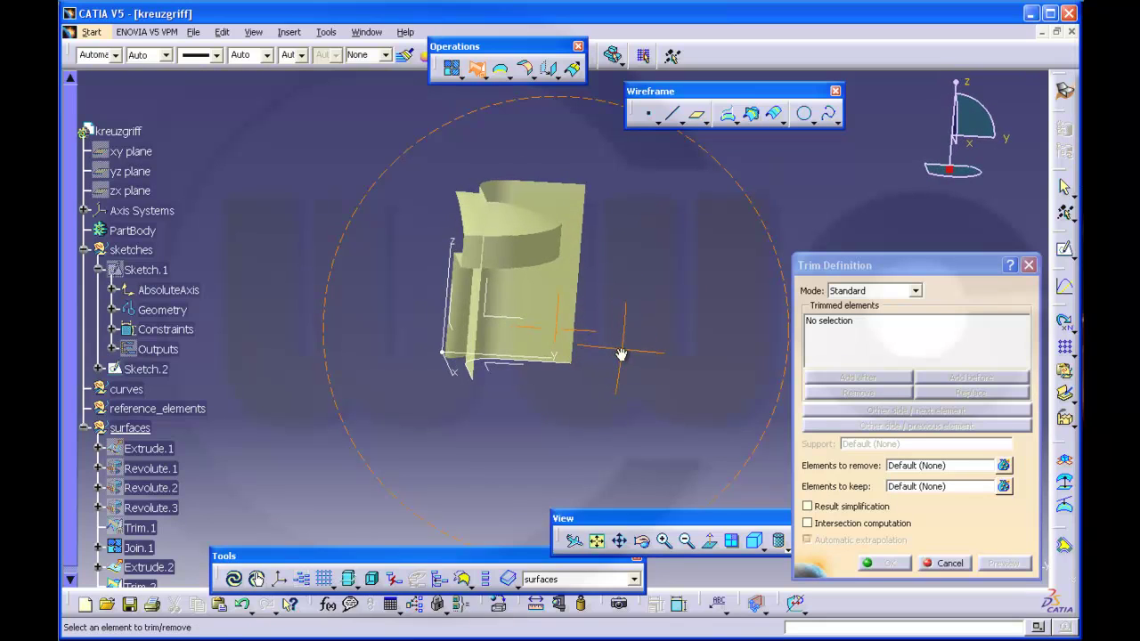
{"action": "left_click", "coordinate": [477, 226]}
{"action": "middle_click_drag", "start_coordinate": [418, 260], "coordinate": [486, 223]}
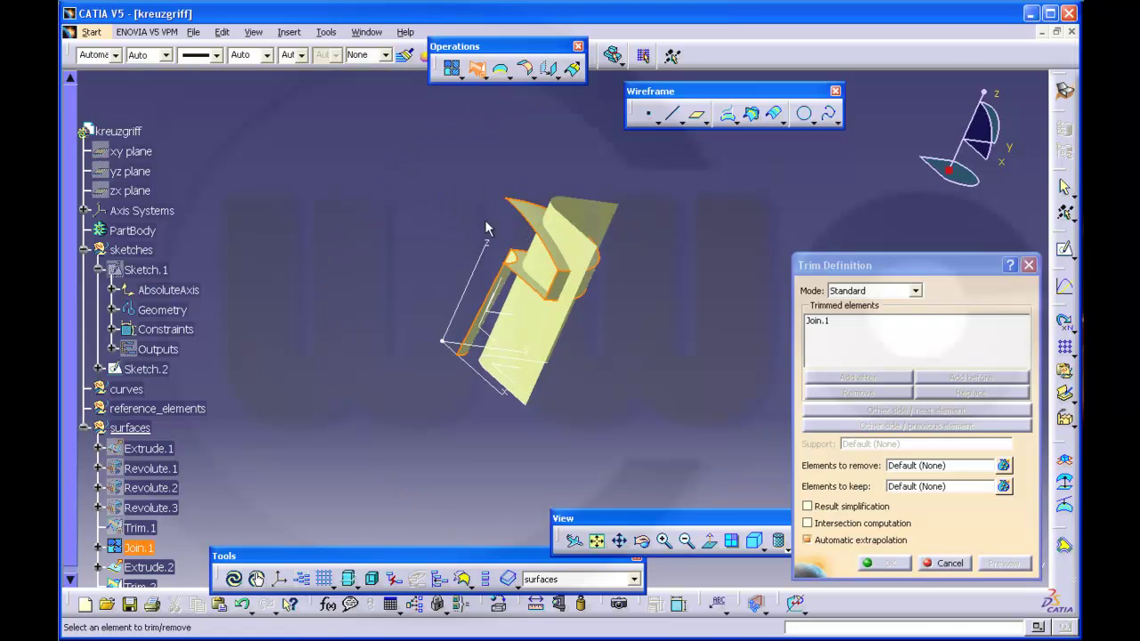
{"action": "left_click", "coordinate": [552, 271]}
{"action": "middle_click_drag", "start_coordinate": [588, 258], "coordinate": [498, 222]}
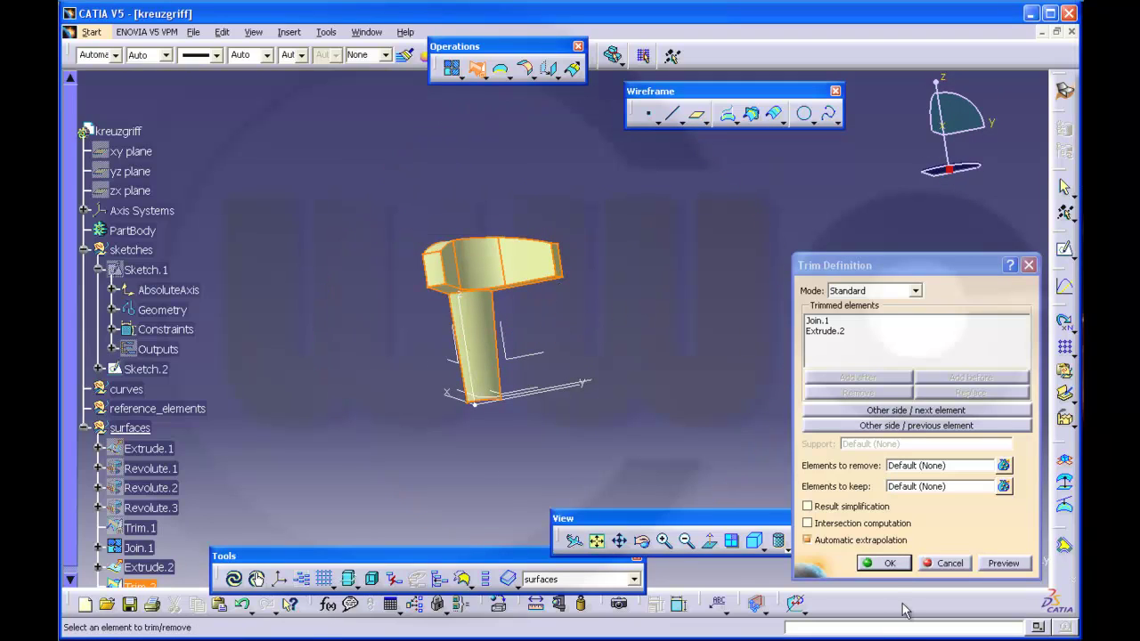
{"action": "left_click", "coordinate": [888, 562]}
Fillet the two vertical edges where the recess meets the arm ends with a 10 mm radius
{"action": "middle_click_drag", "start_coordinate": [674, 344], "coordinate": [655, 414]}
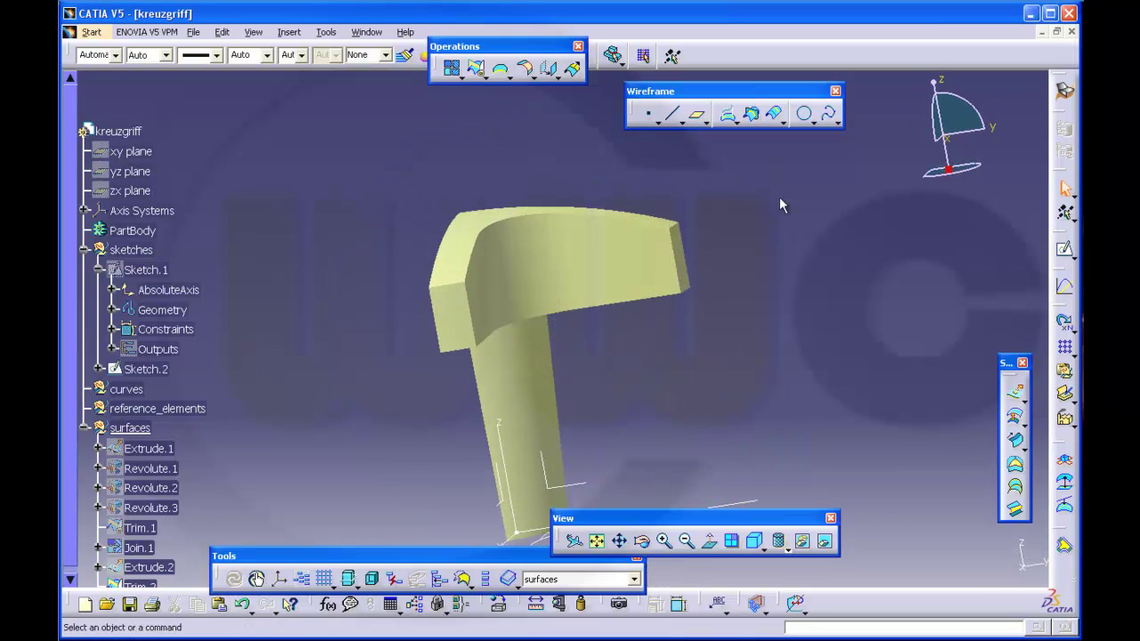
{"action": "left_click", "coordinate": [533, 77]}
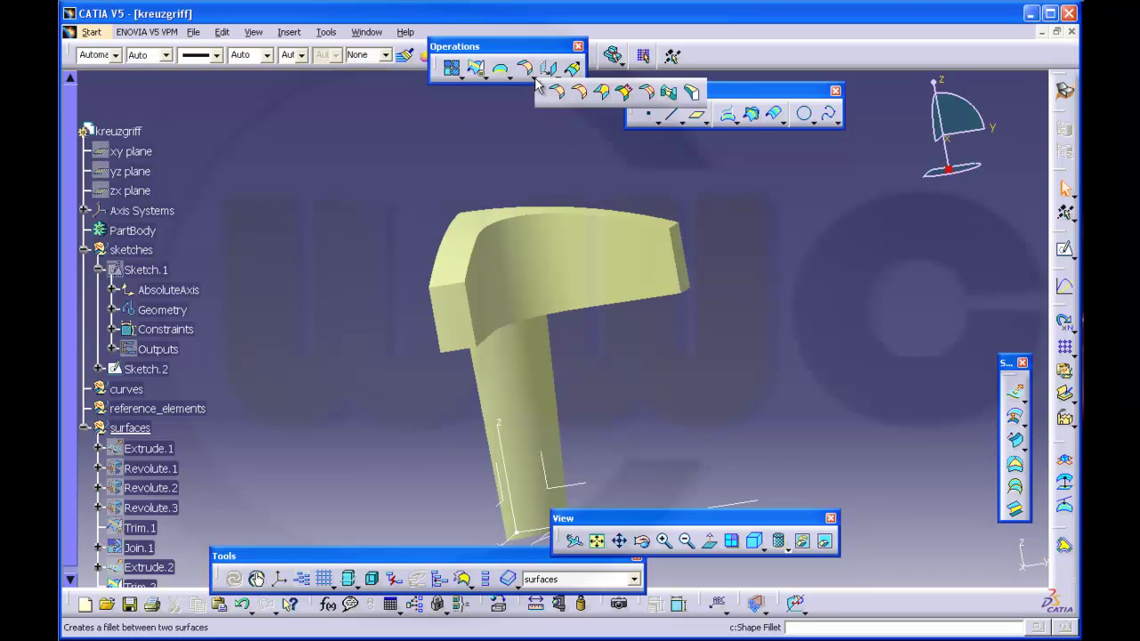
{"action": "left_click", "coordinate": [582, 92]}
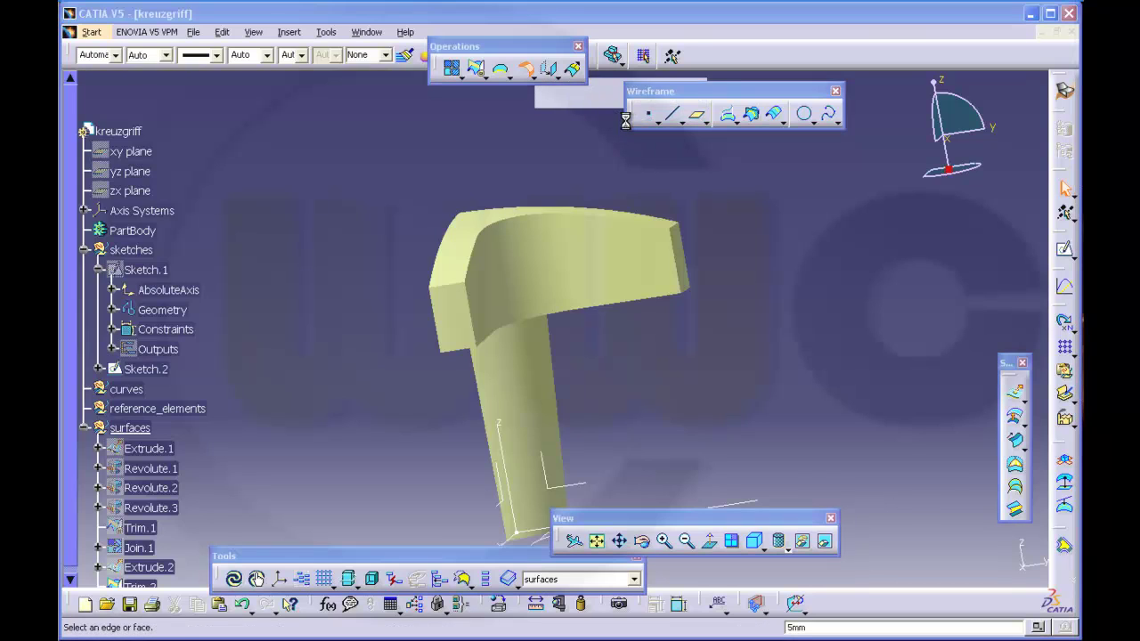
{"action": "left_click", "coordinate": [470, 317]}
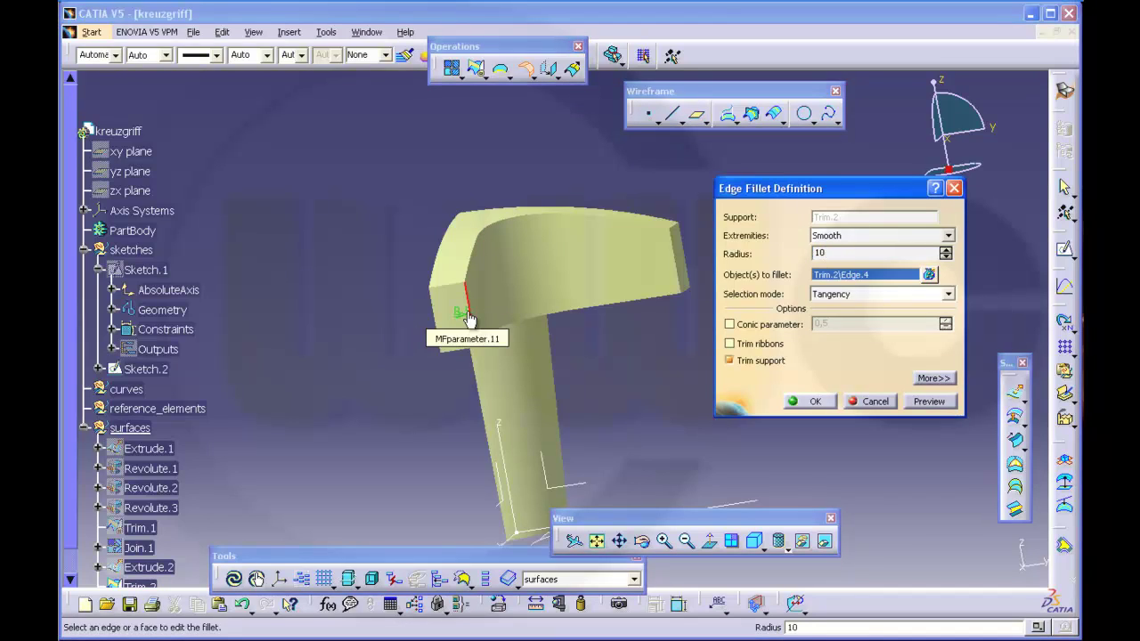
{"action": "left_click", "coordinate": [678, 258]}
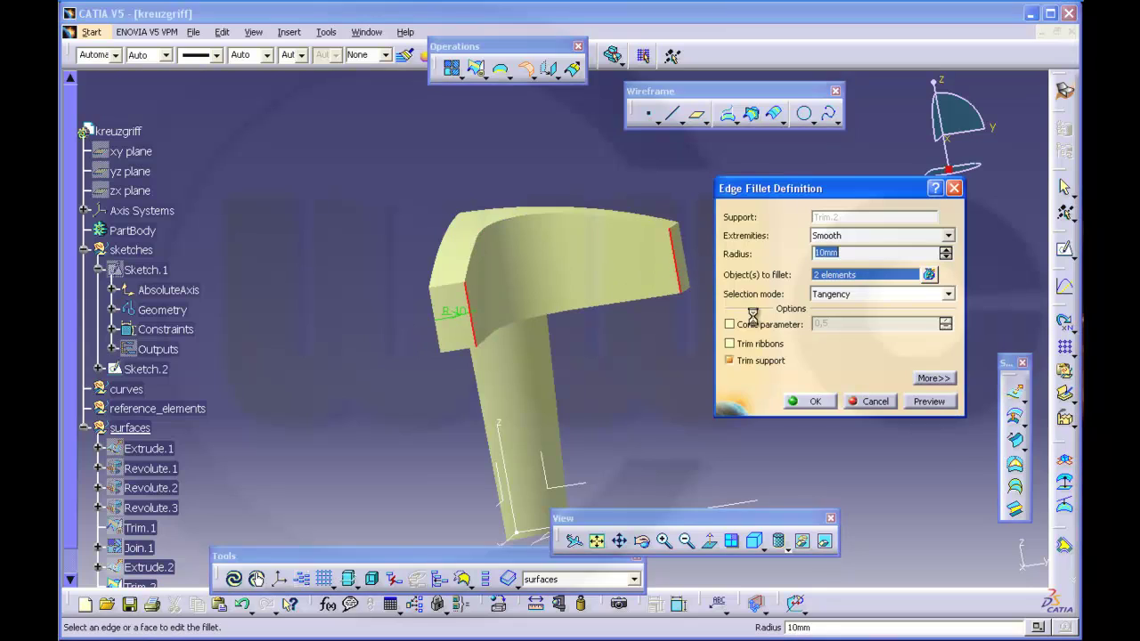
{"action": "left_click", "coordinate": [813, 403]}
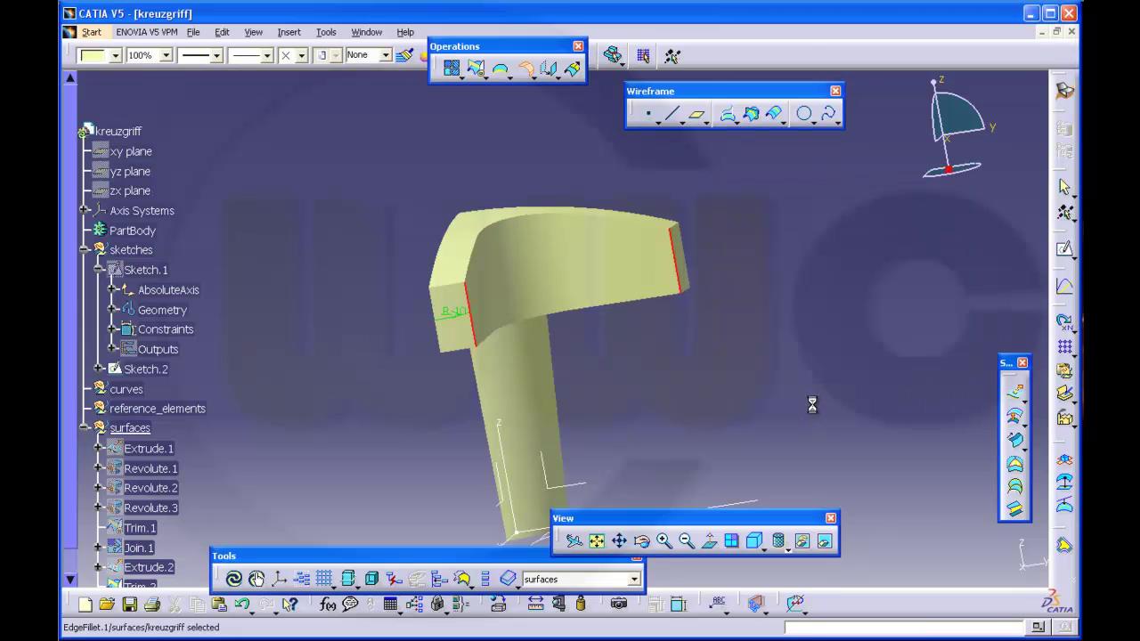
Fillet the upper and lower edge chains around the handle's recessed side with a 3 mm radius, using Tangency selection mode
{"action": "middle_click_drag", "start_coordinate": [693, 363], "coordinate": [638, 294]}
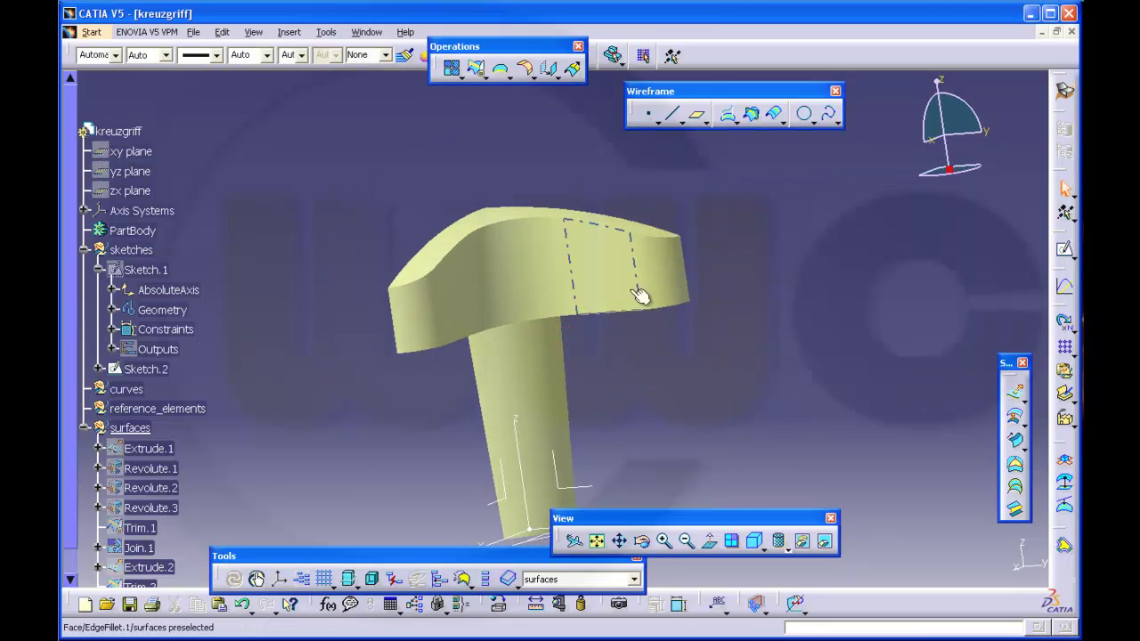
{"action": "left_click", "coordinate": [527, 69]}
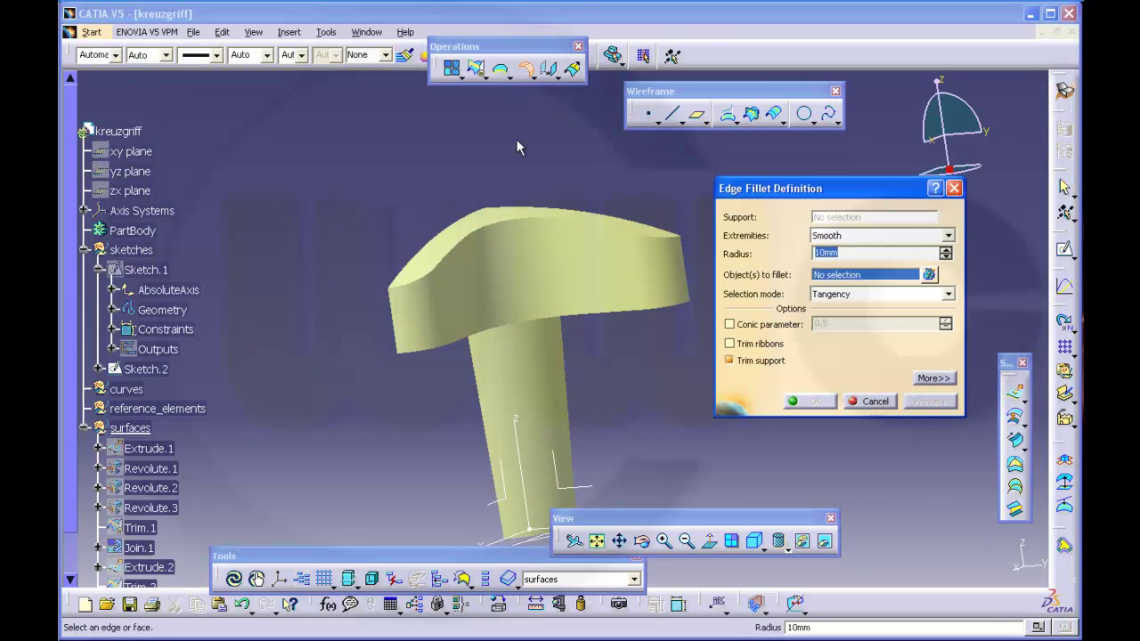
{"action": "left_click", "coordinate": [507, 218]}
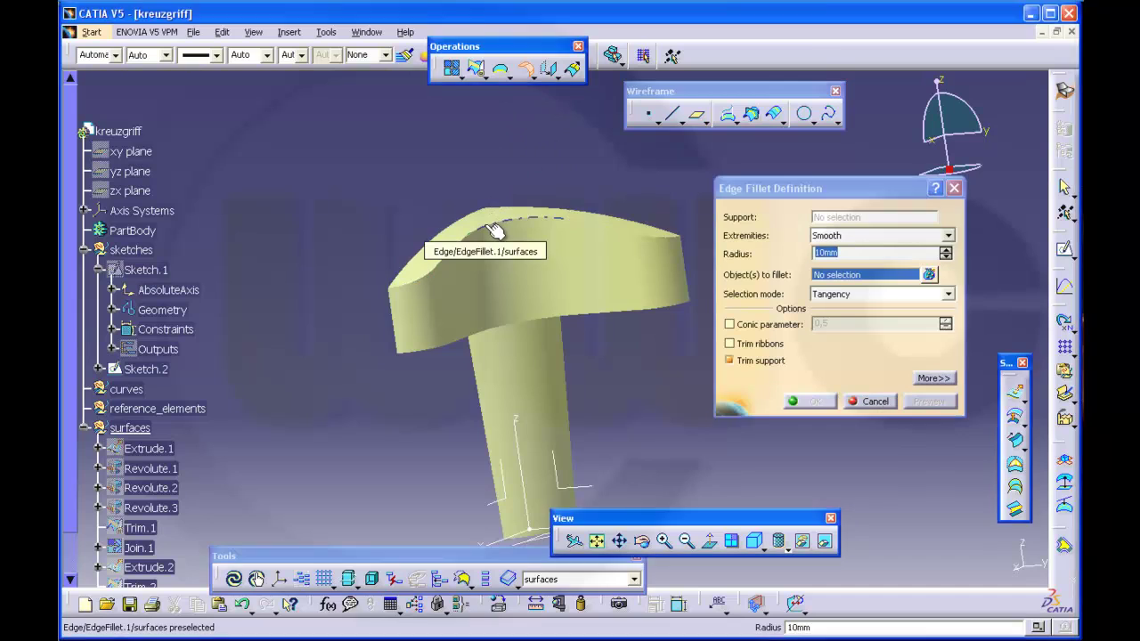
{"action": "left_click", "coordinate": [463, 347]}
{"action": "middle_click_drag", "start_coordinate": [463, 348], "coordinate": [641, 303]}
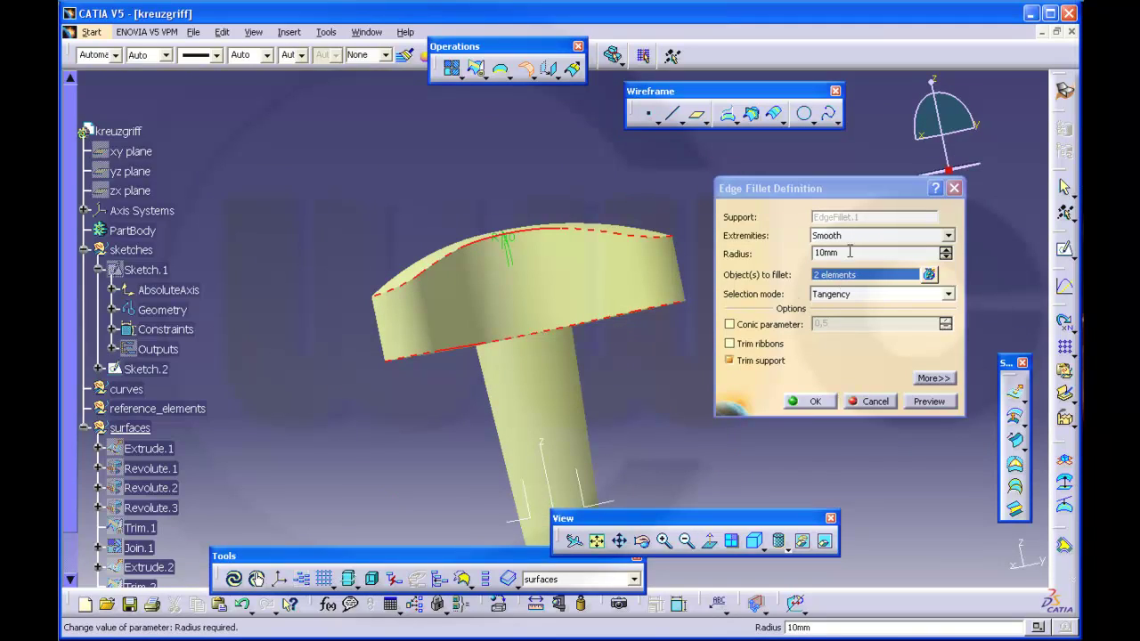
{"action": "double_click", "coordinate": [850, 252]}
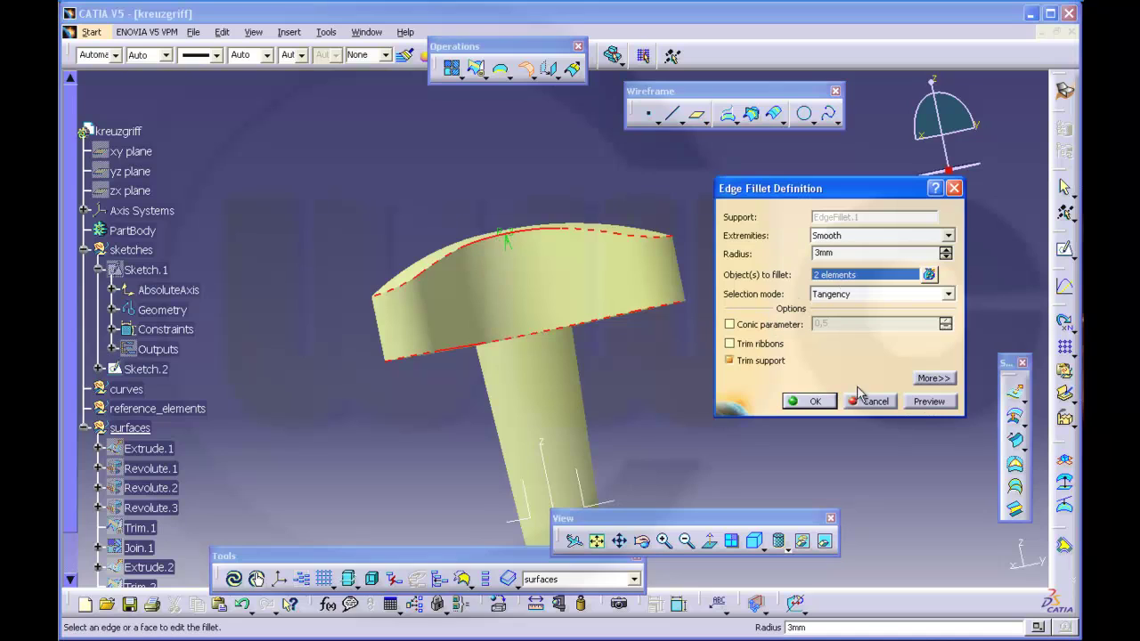
{"action": "left_click", "coordinate": [926, 403]}
{"action": "middle_click_drag", "start_coordinate": [680, 426], "coordinate": [804, 428]}
{"action": "left_click", "coordinate": [815, 402]}
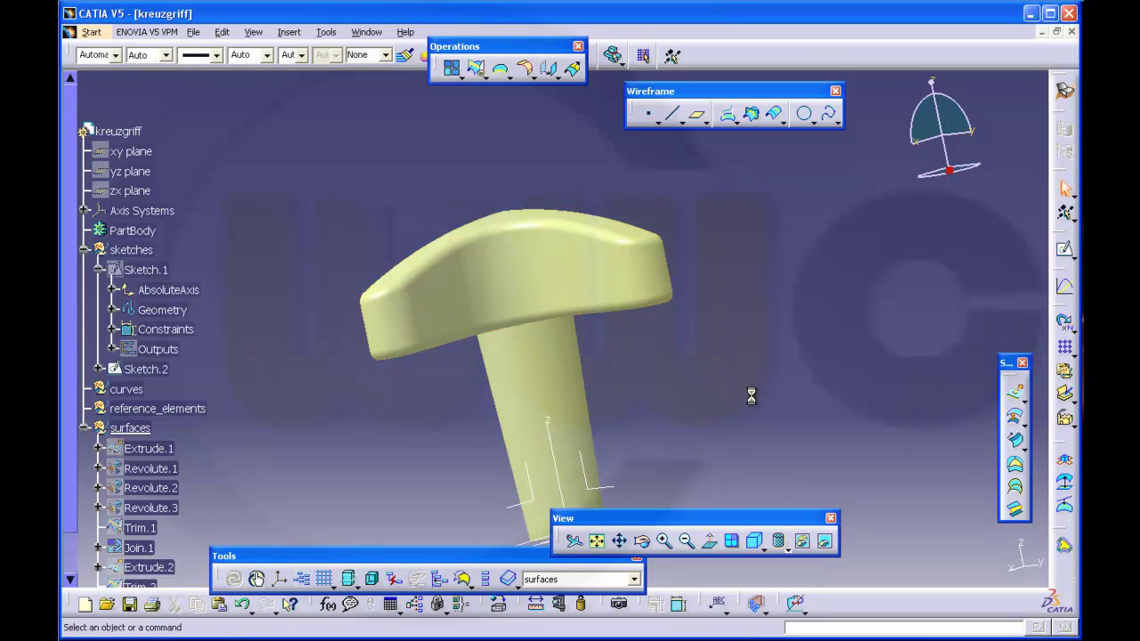
Mirror the filleted quarter surface EdgeFillet.2 about the absolute axis system's ZX plane with Symmetry
{"action": "middle_click_drag", "start_coordinate": [751, 395], "coordinate": [418, 374]}
{"action": "scroll", "coordinate": [296, 411], "scroll_direction": "down", "scroll_amount": 3}
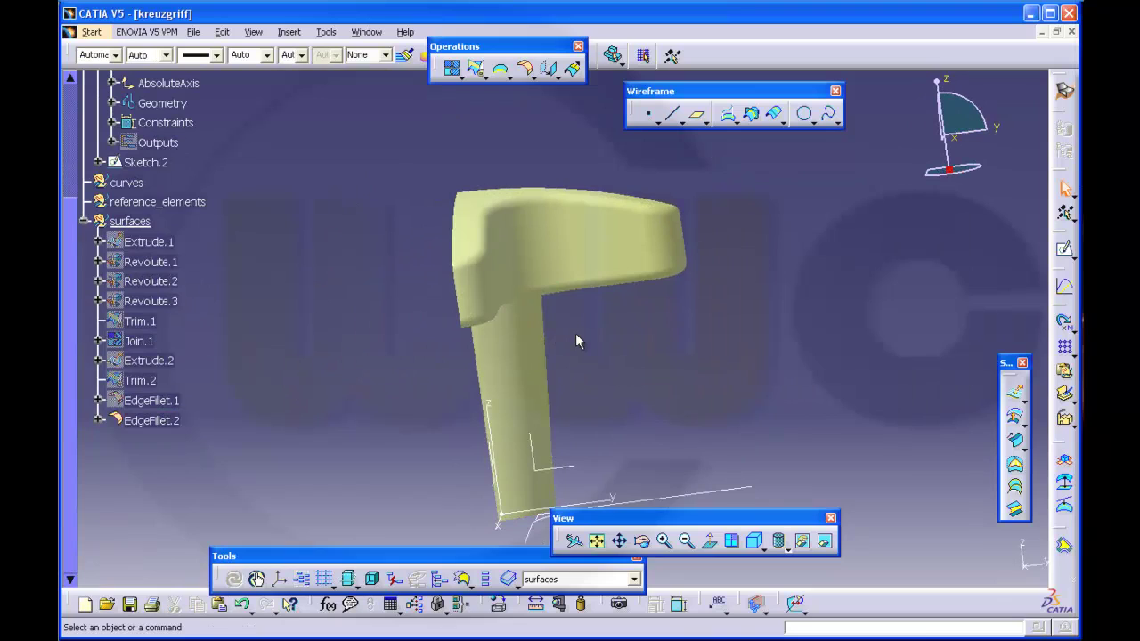
{"action": "middle_click_drag", "start_coordinate": [653, 279], "coordinate": [498, 392]}
{"action": "left_click", "coordinate": [558, 78]}
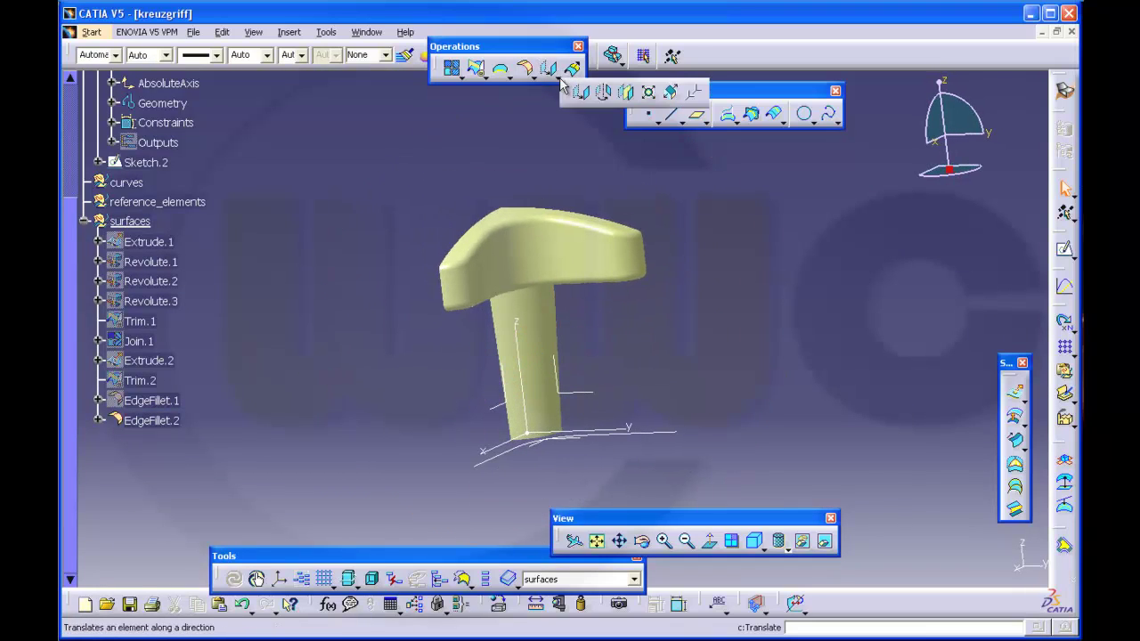
{"action": "left_click", "coordinate": [625, 91]}
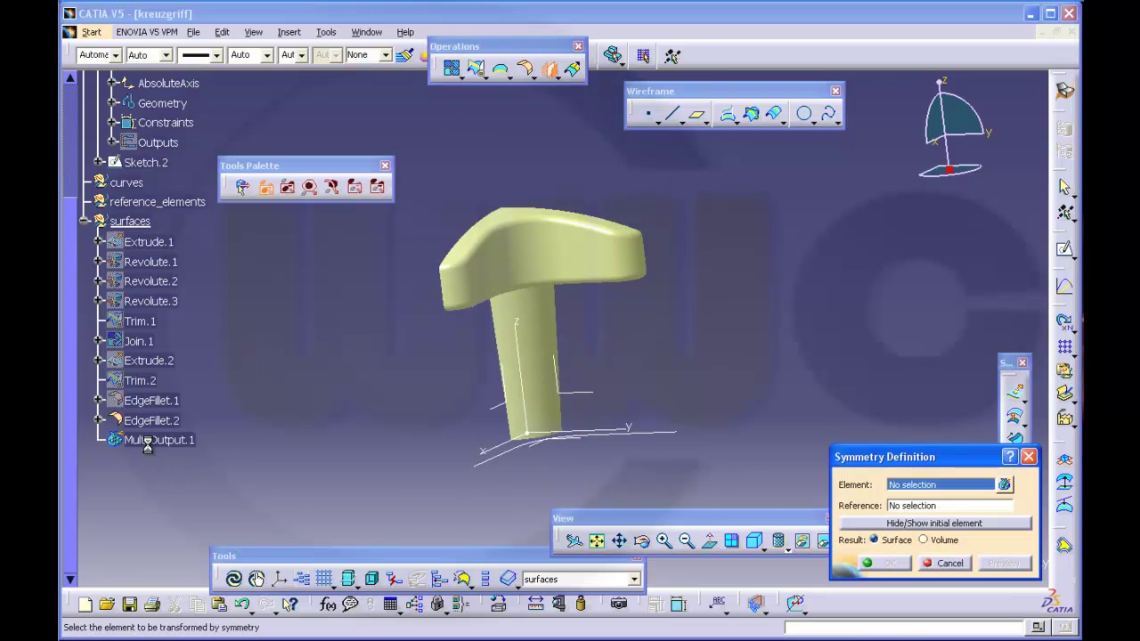
{"action": "left_click", "coordinate": [148, 421]}
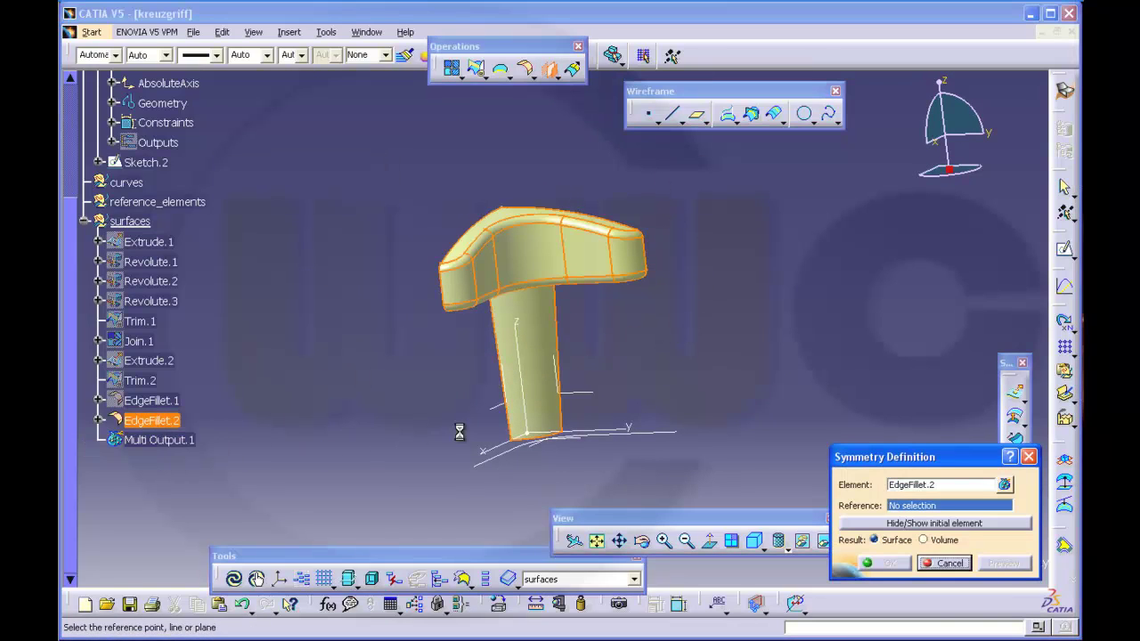
{"action": "left_click", "coordinate": [491, 412]}
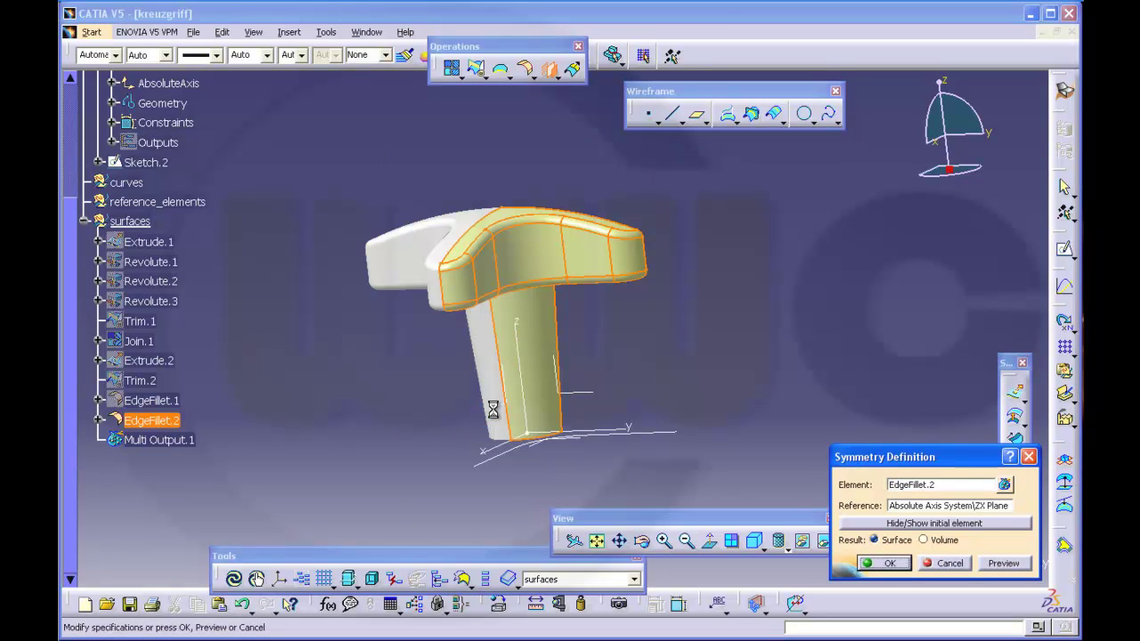
{"action": "left_click", "coordinate": [889, 564]}
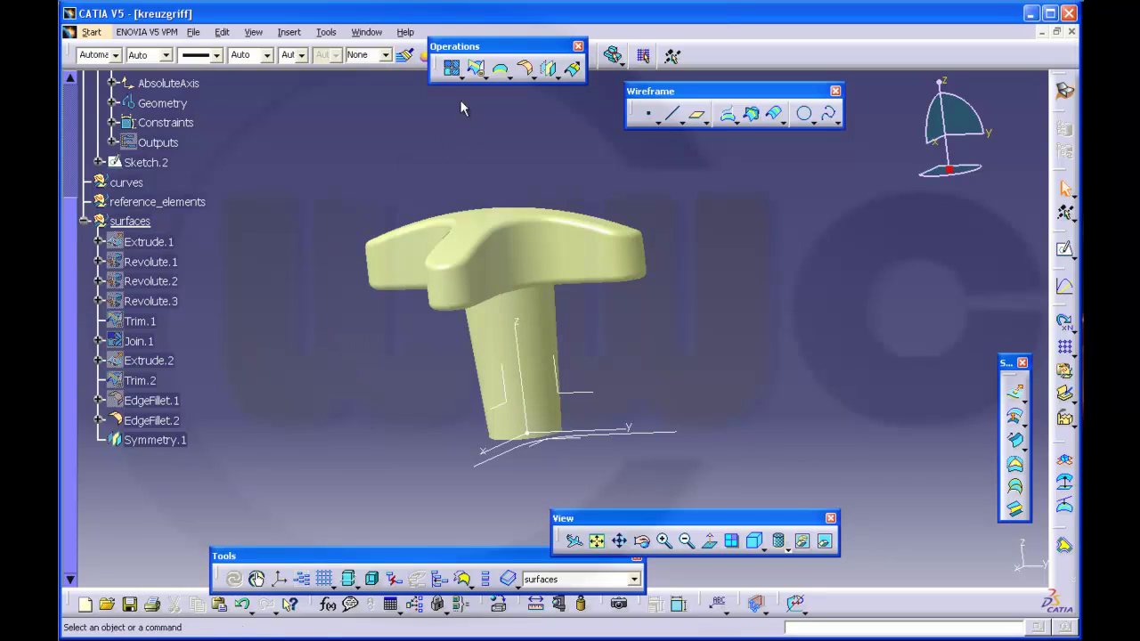
Join the filleted quarter EdgeFillet.2 with its mirrored copy Symmetry.1, checking connexity with a 0.001 mm merging distance
{"action": "left_click", "coordinate": [452, 70]}
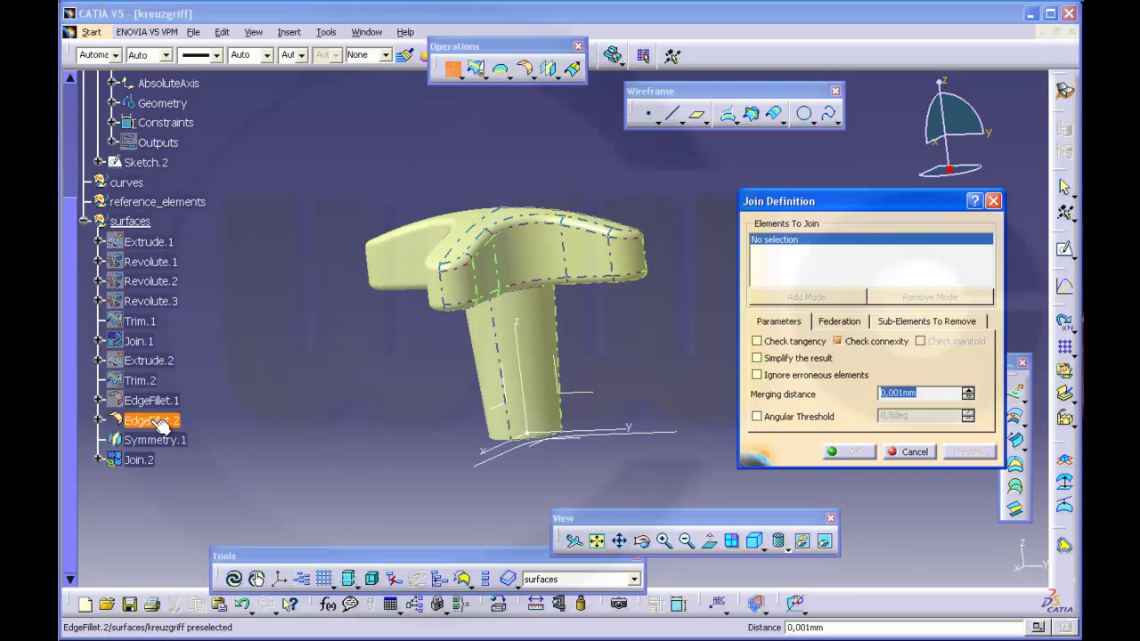
{"action": "left_click", "coordinate": [154, 420]}
{"action": "left_click", "coordinate": [155, 440]}
{"action": "left_click", "coordinate": [852, 452]}
{"action": "middle_click_drag", "start_coordinate": [376, 394], "coordinate": [366, 299]}
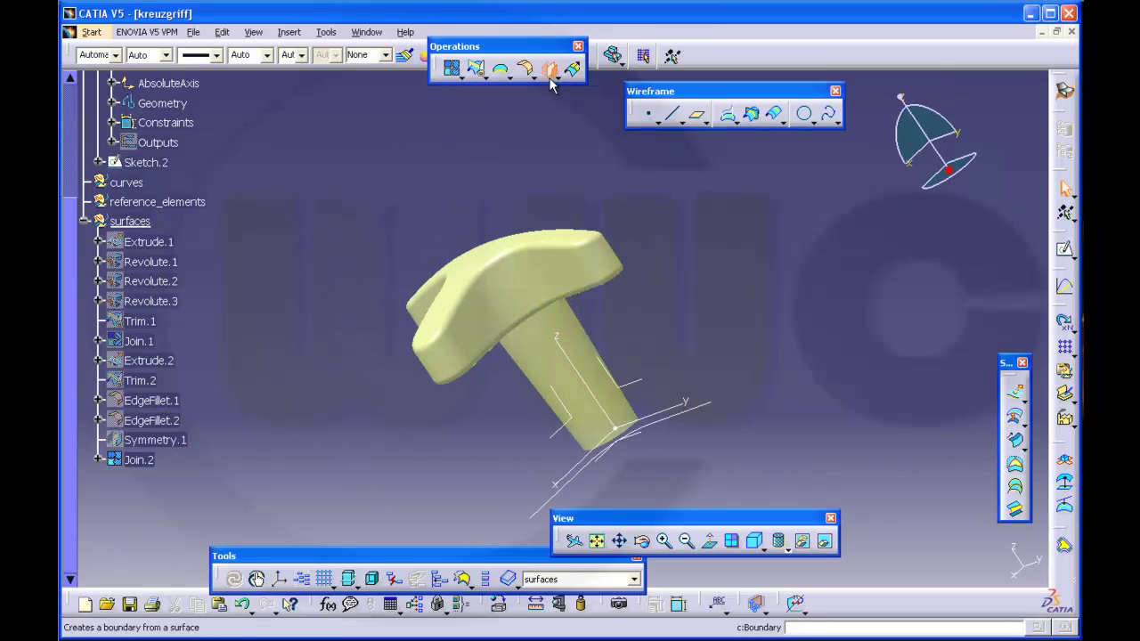